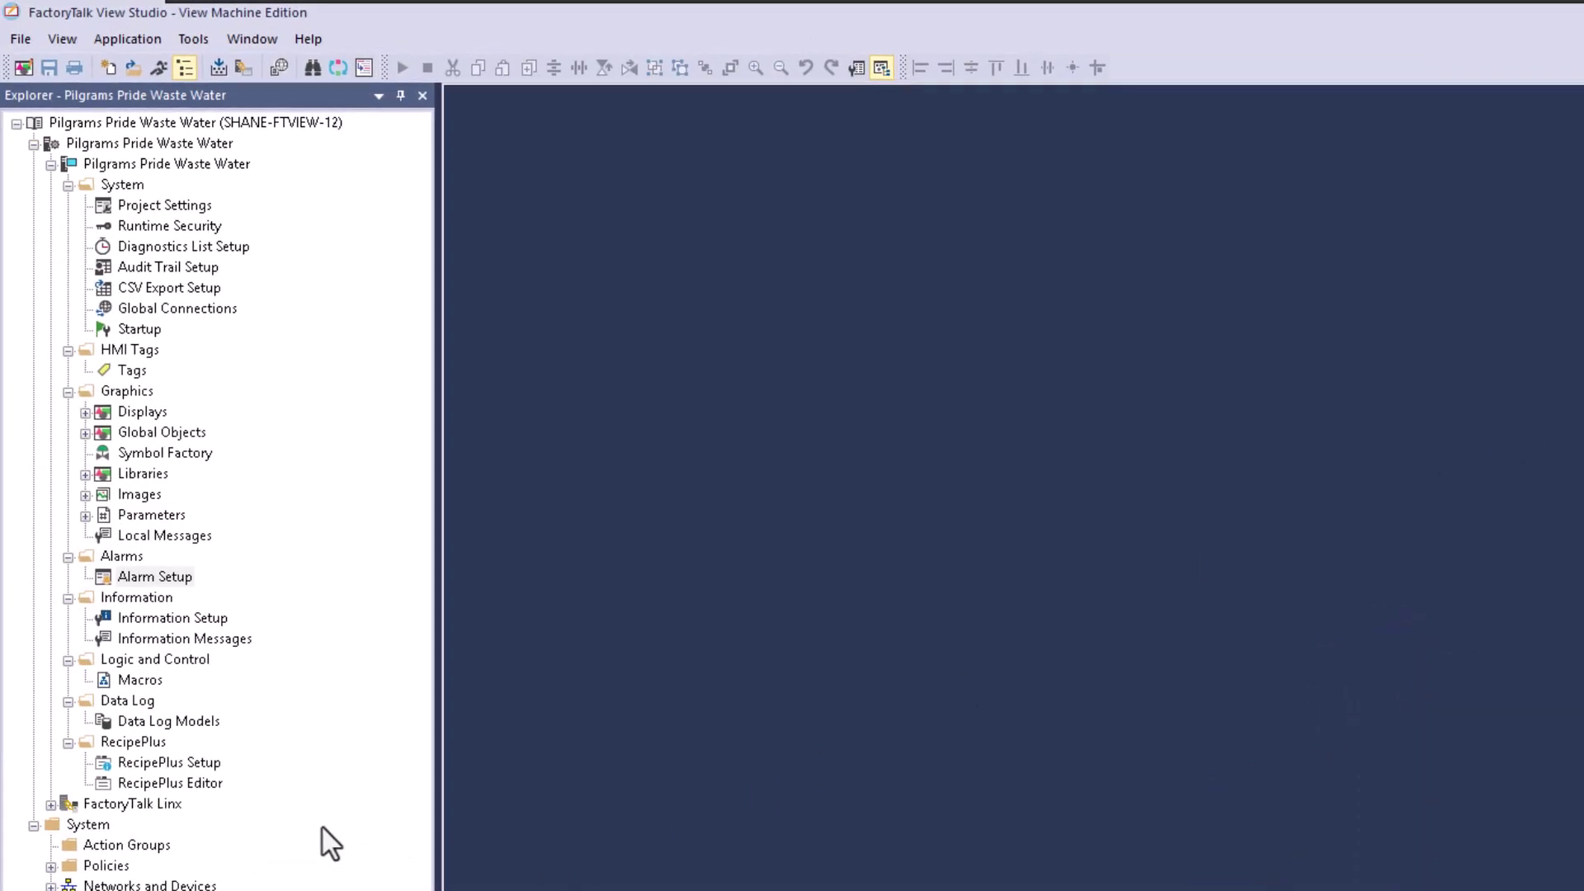
Open the project's Alarm Setup editor from the project tree
key(Num_Lock)
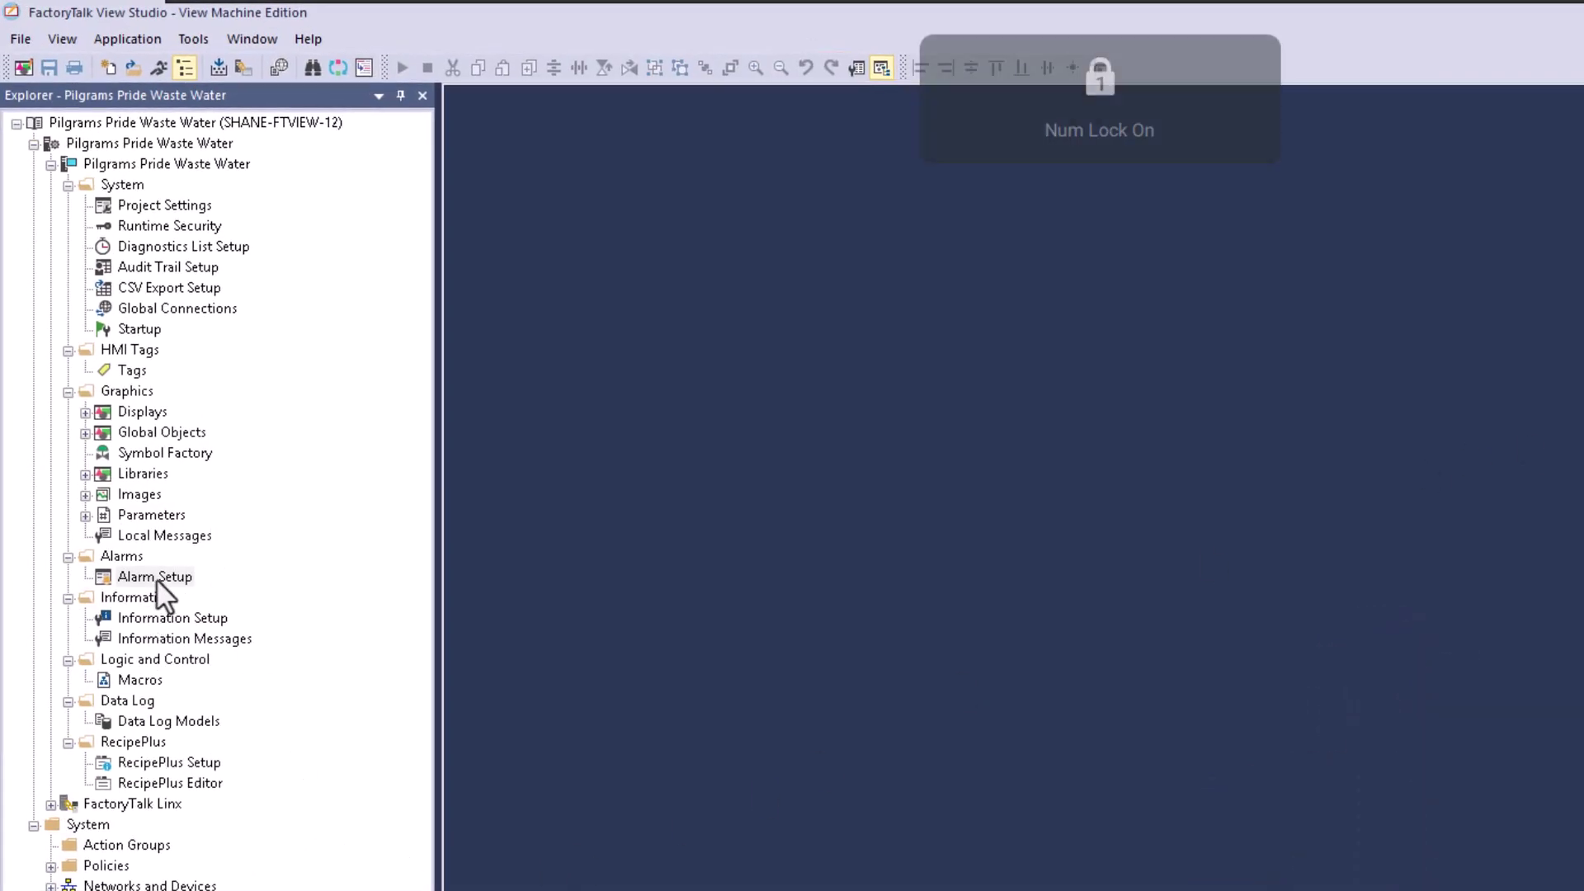
click(142, 247)
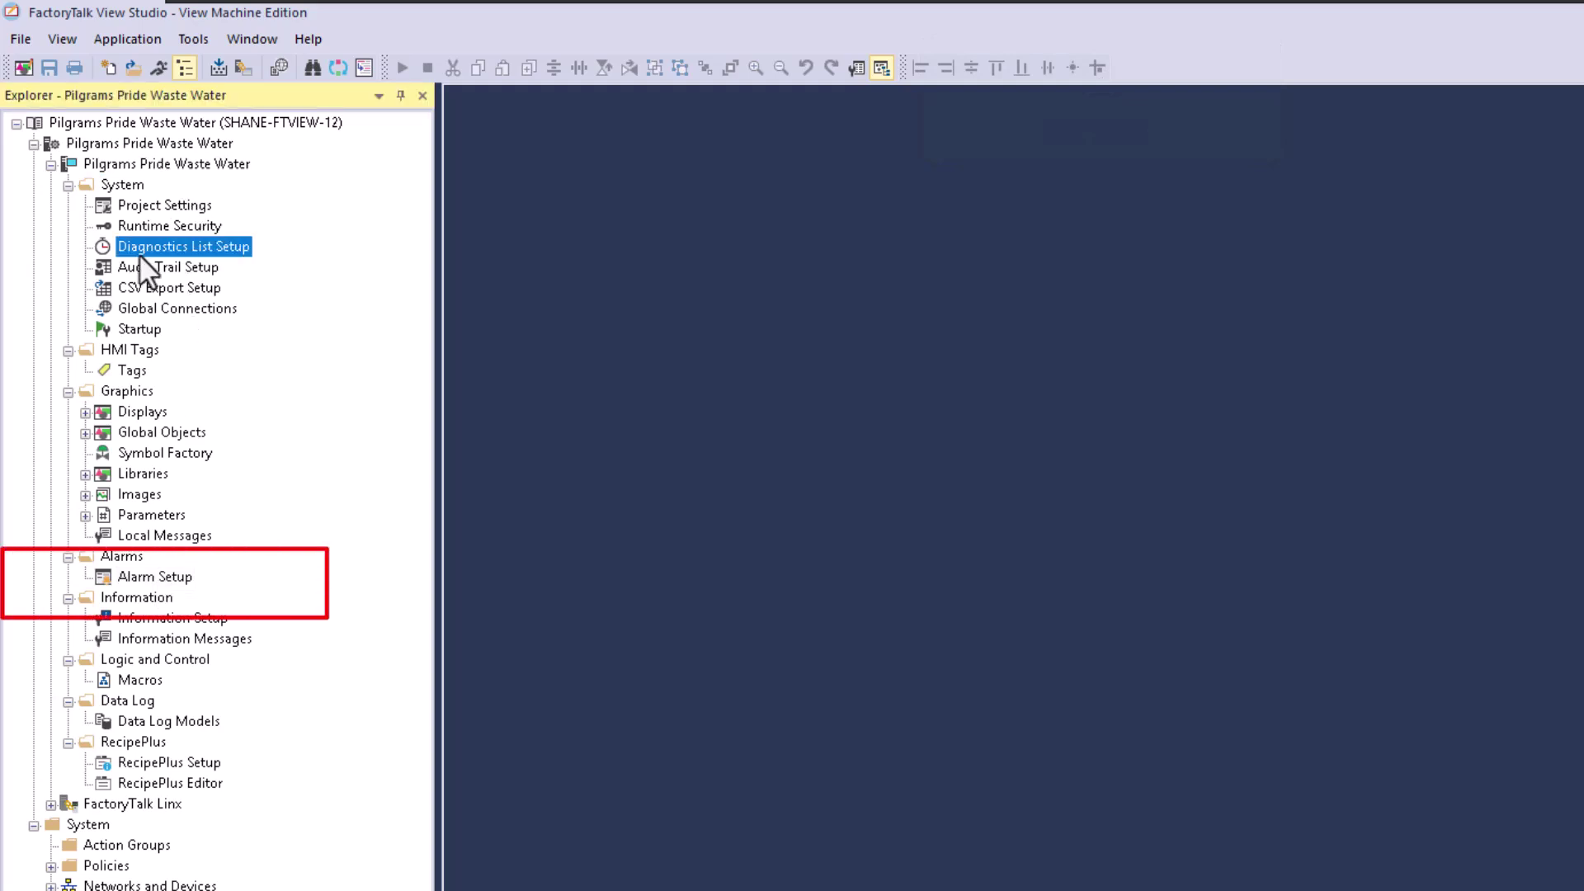
key(Num_Lock)
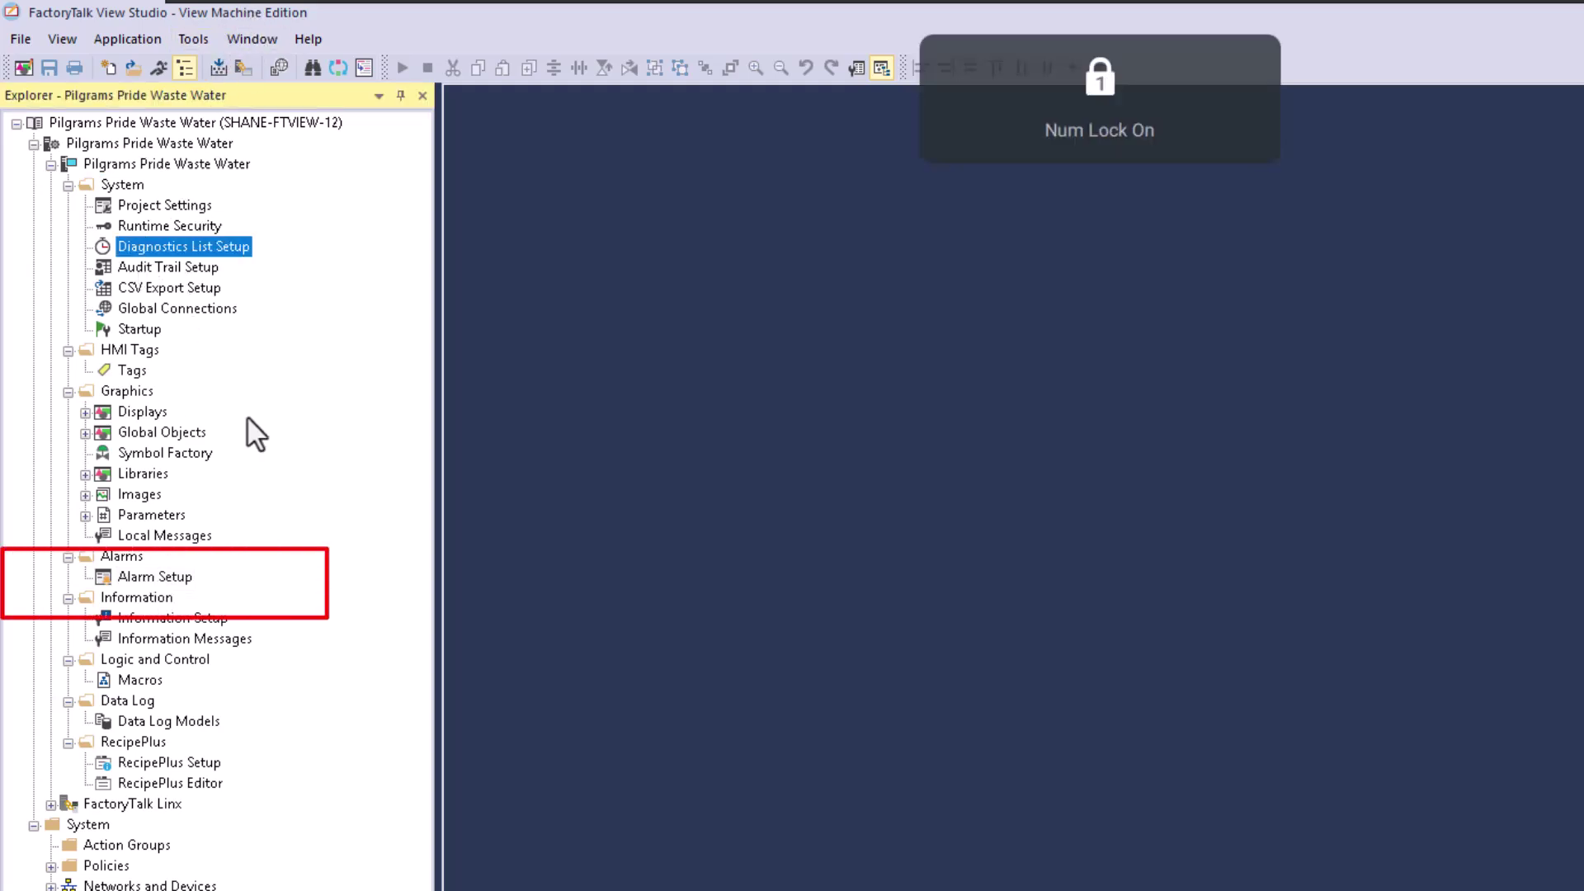
click(151, 577)
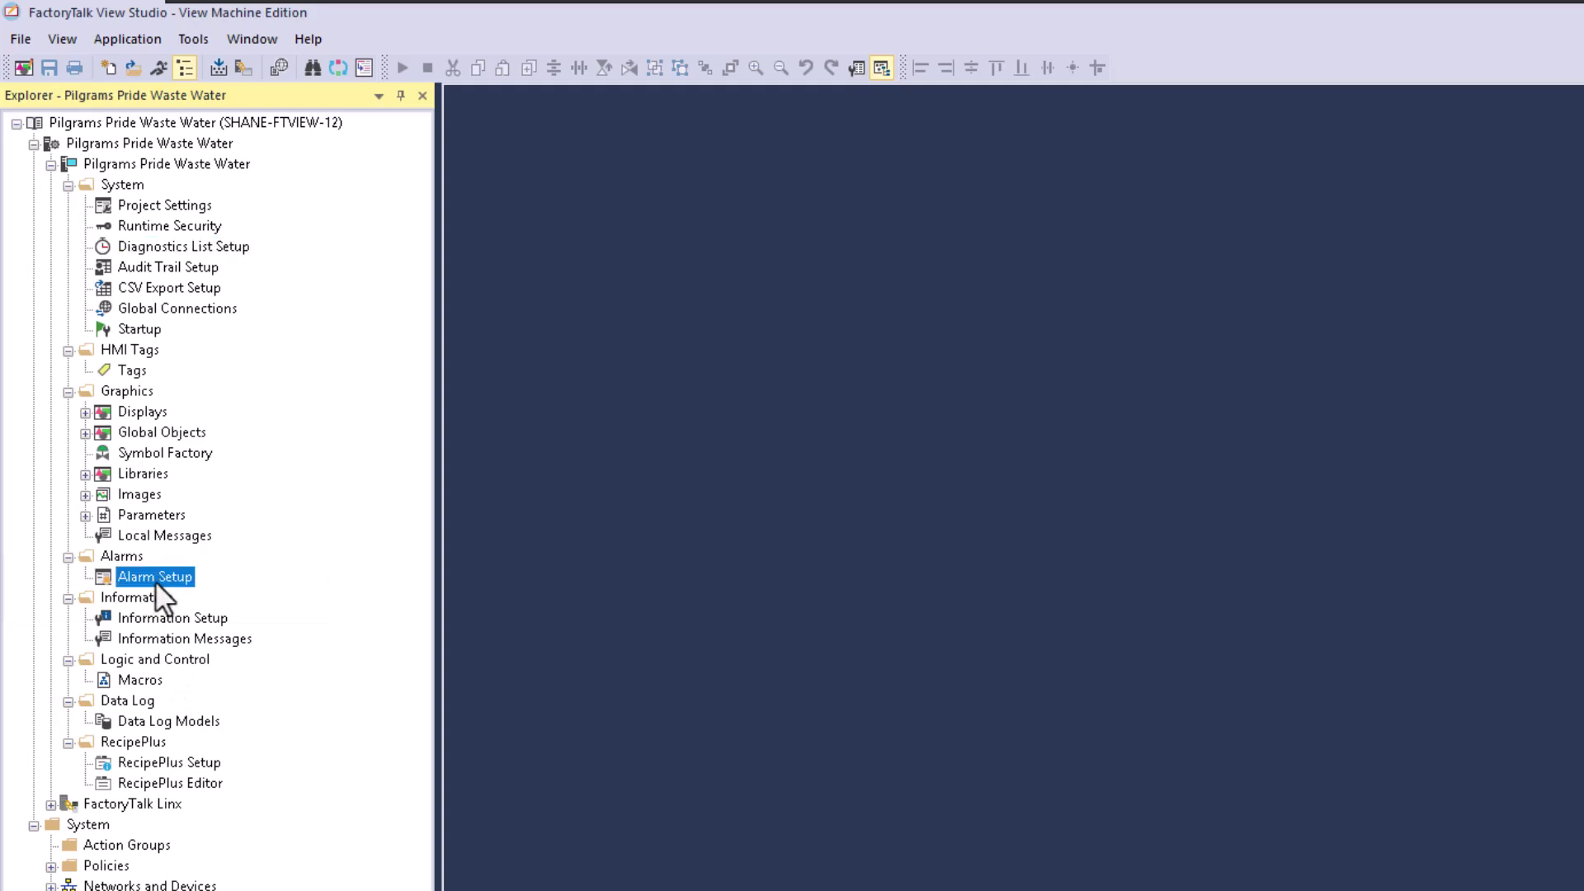
double_click(155, 580)
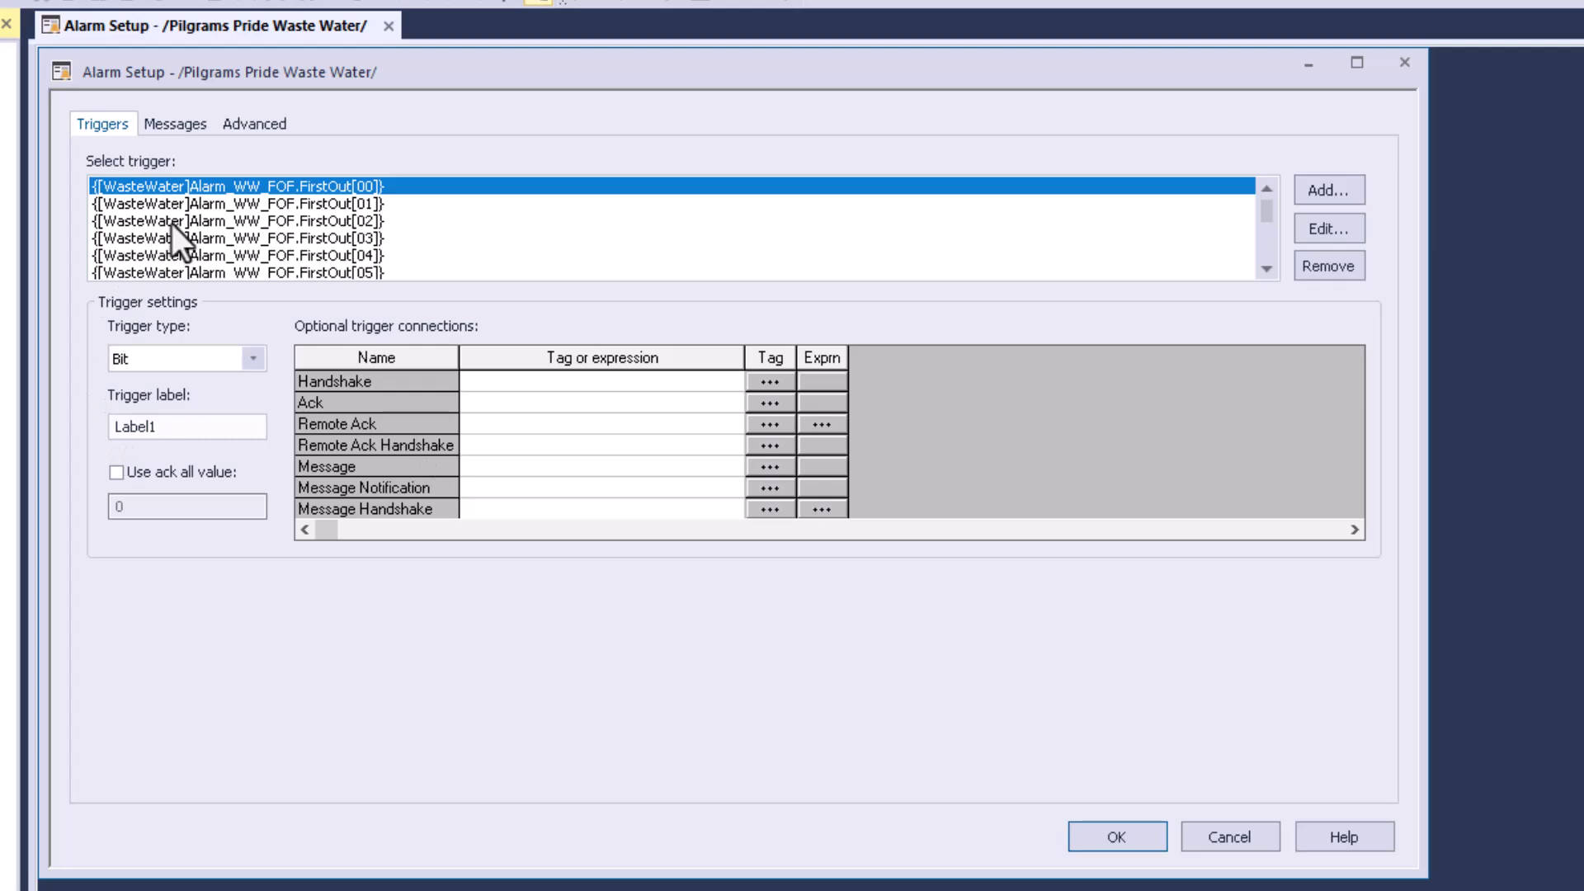
Review the FirstOut bit triggers, from FirstOut[00] through FirstOut[14]
click(237, 205)
click(236, 223)
scroll(235, 231, down, 3)
scroll(234, 233, up, 3)
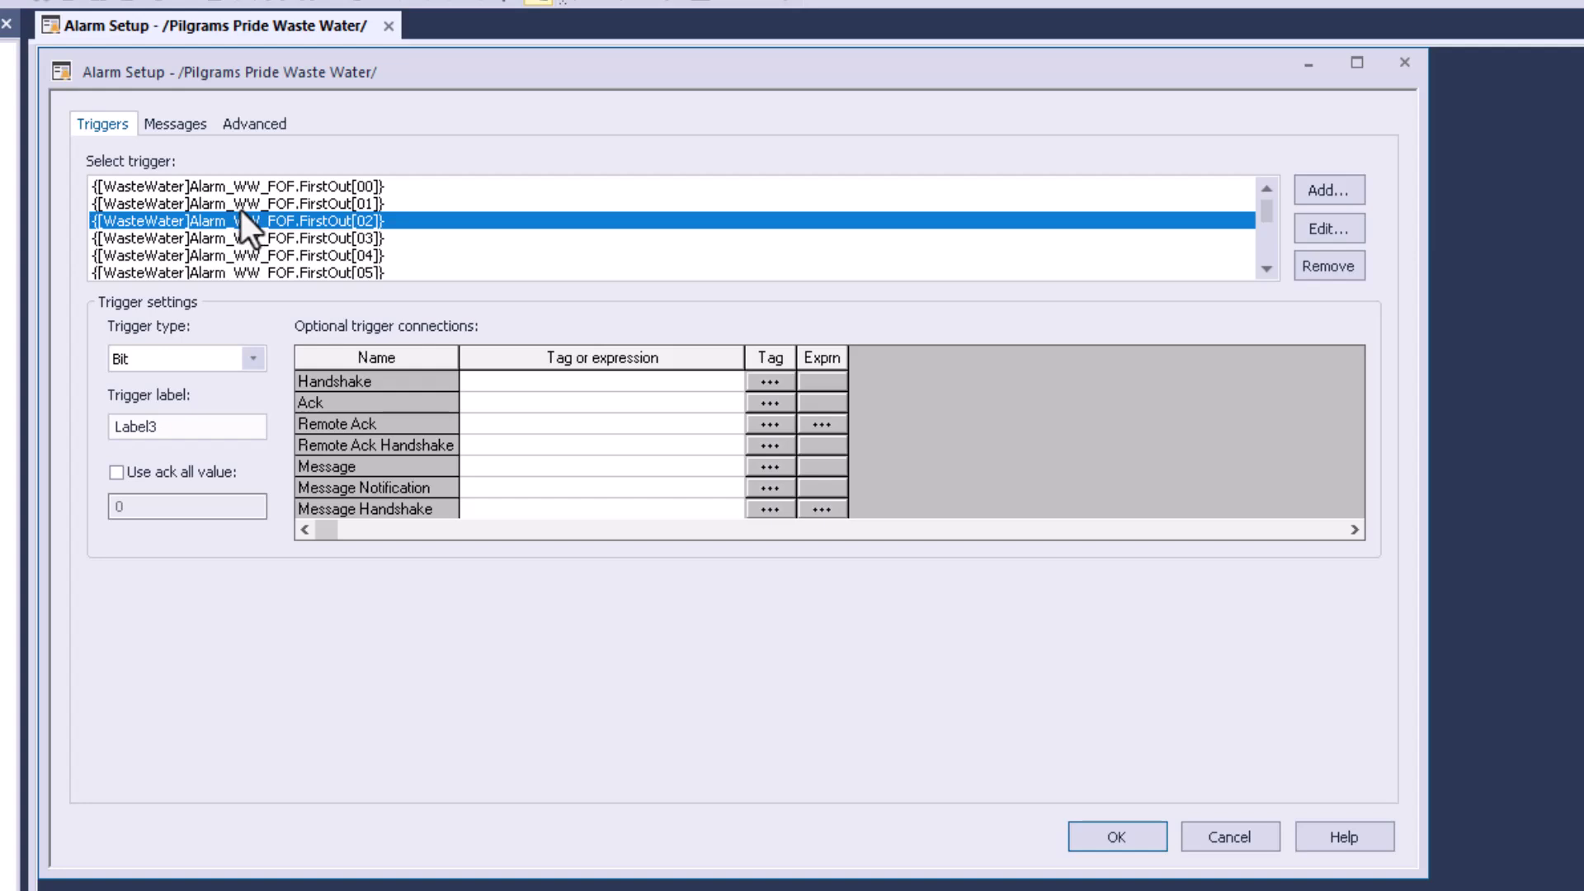
click(249, 187)
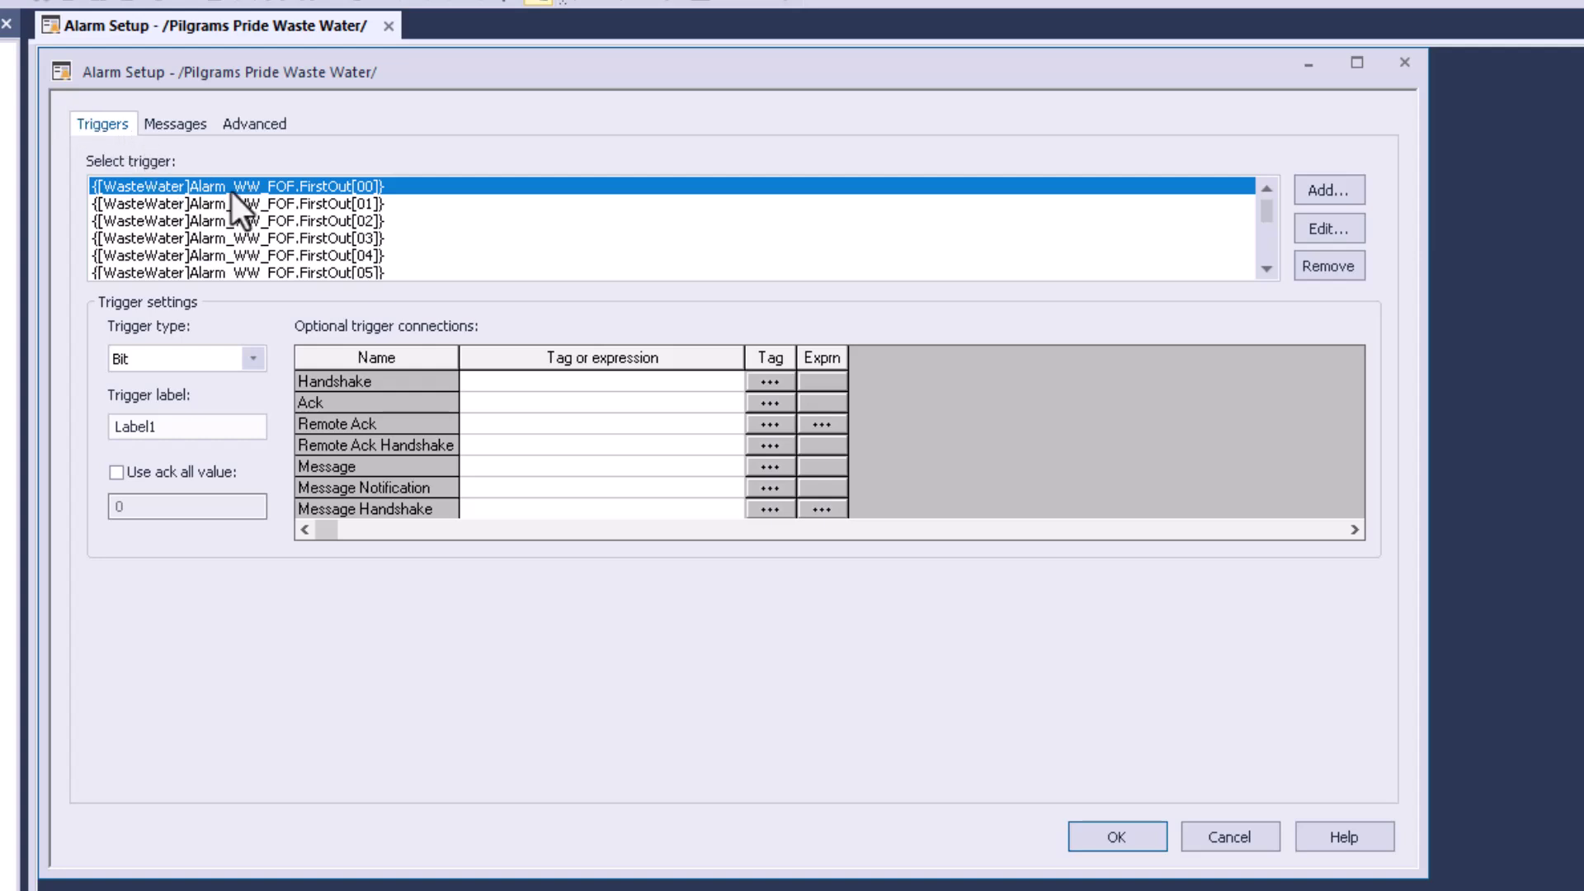
click(368, 208)
scroll(364, 229, down, 3)
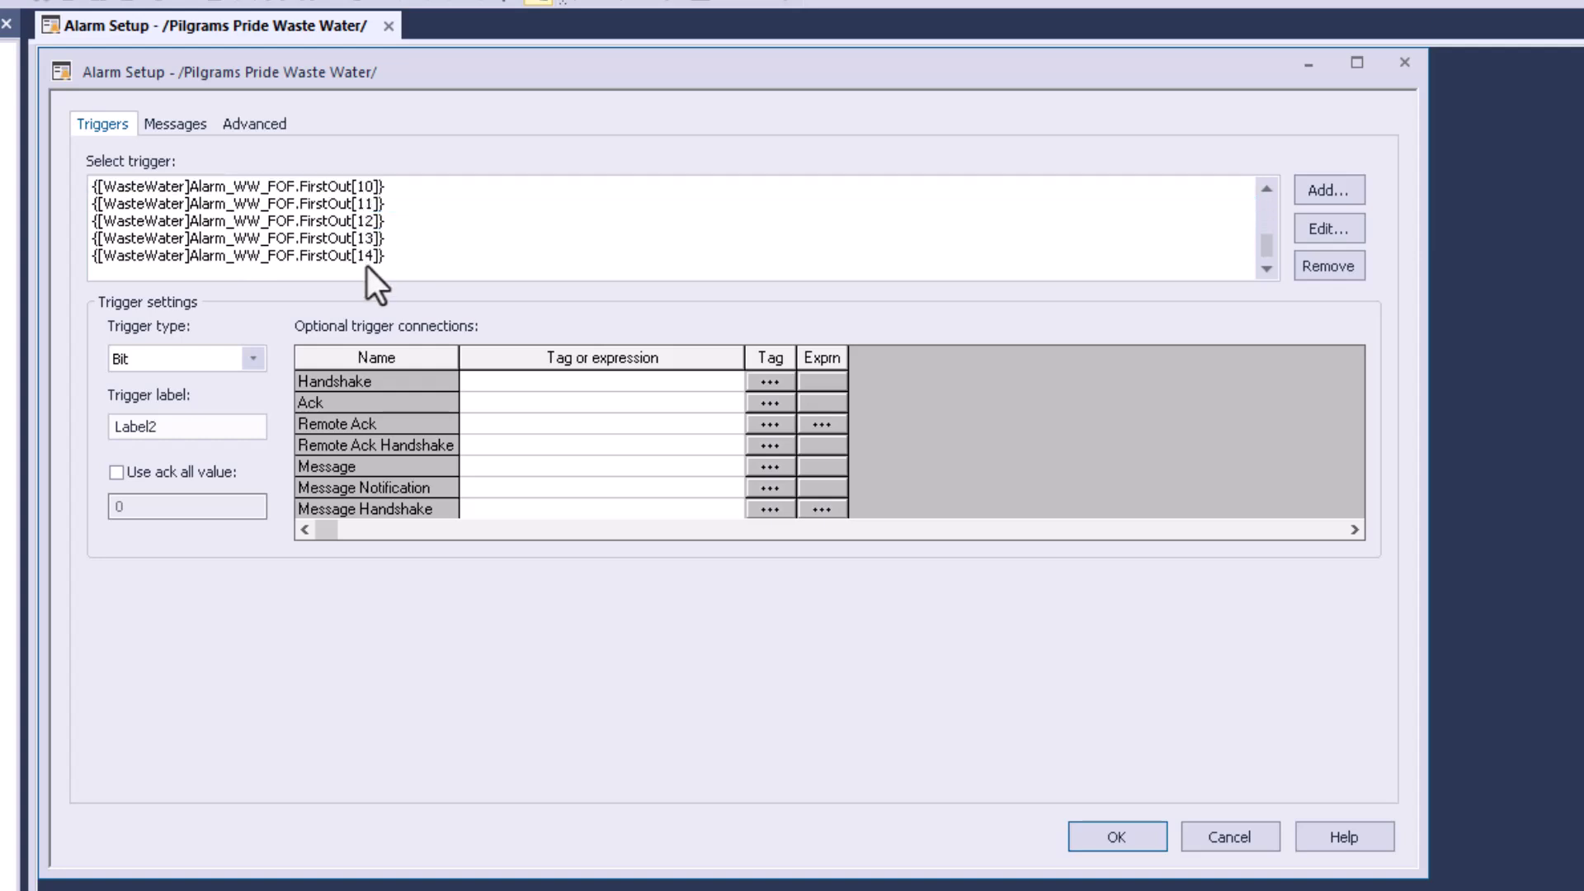
click(369, 263)
scroll(368, 259, up, 4)
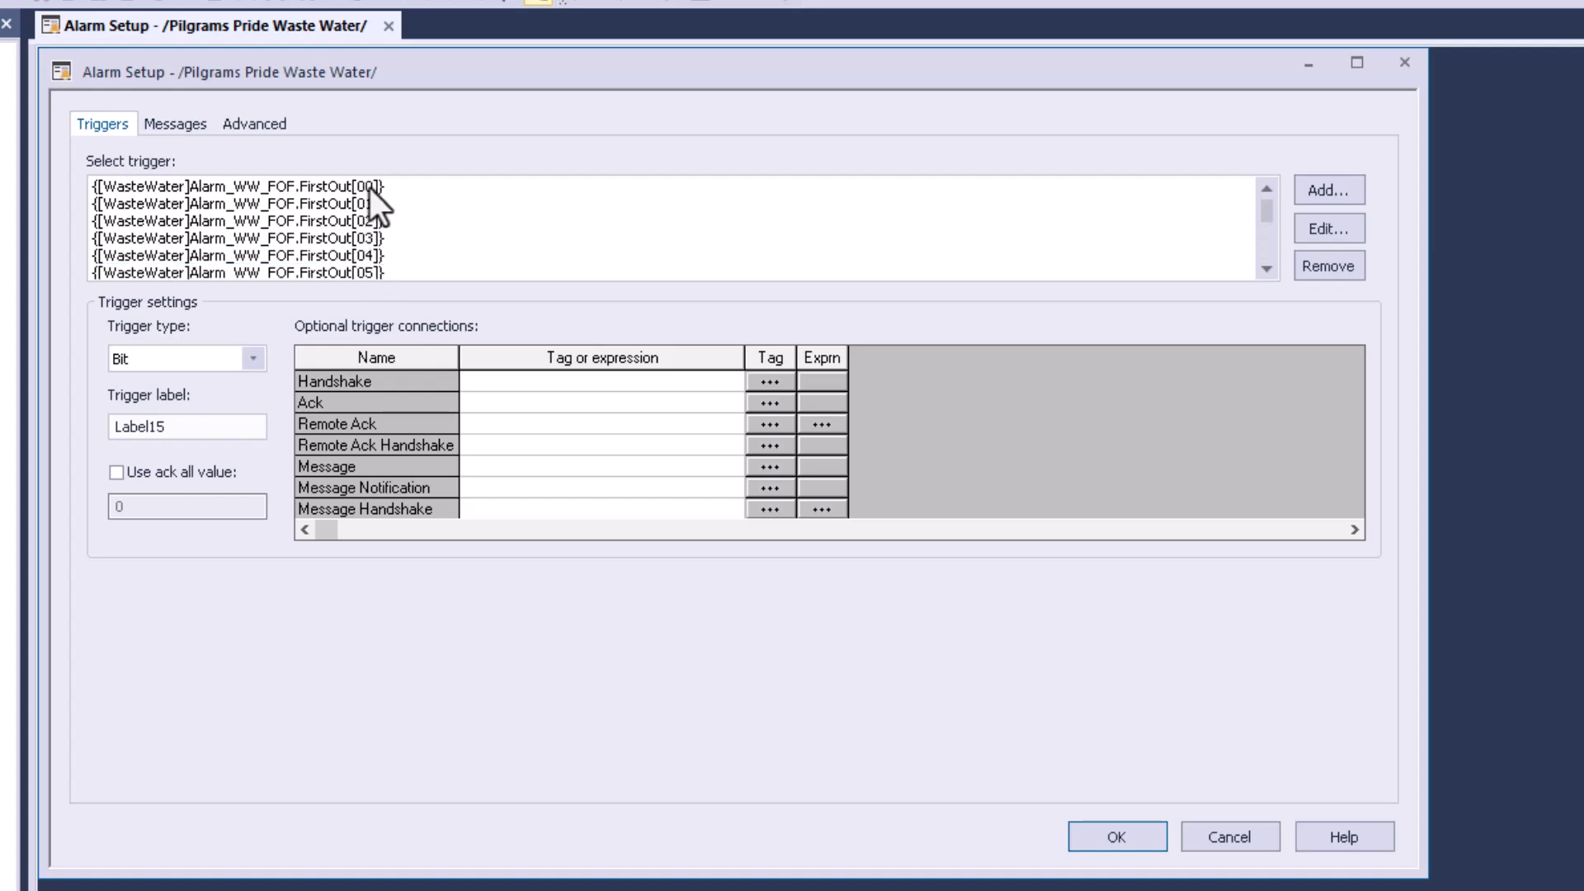
scroll(370, 198, down, 4)
scroll(373, 239, up, 4)
scroll(345, 241, down, 4)
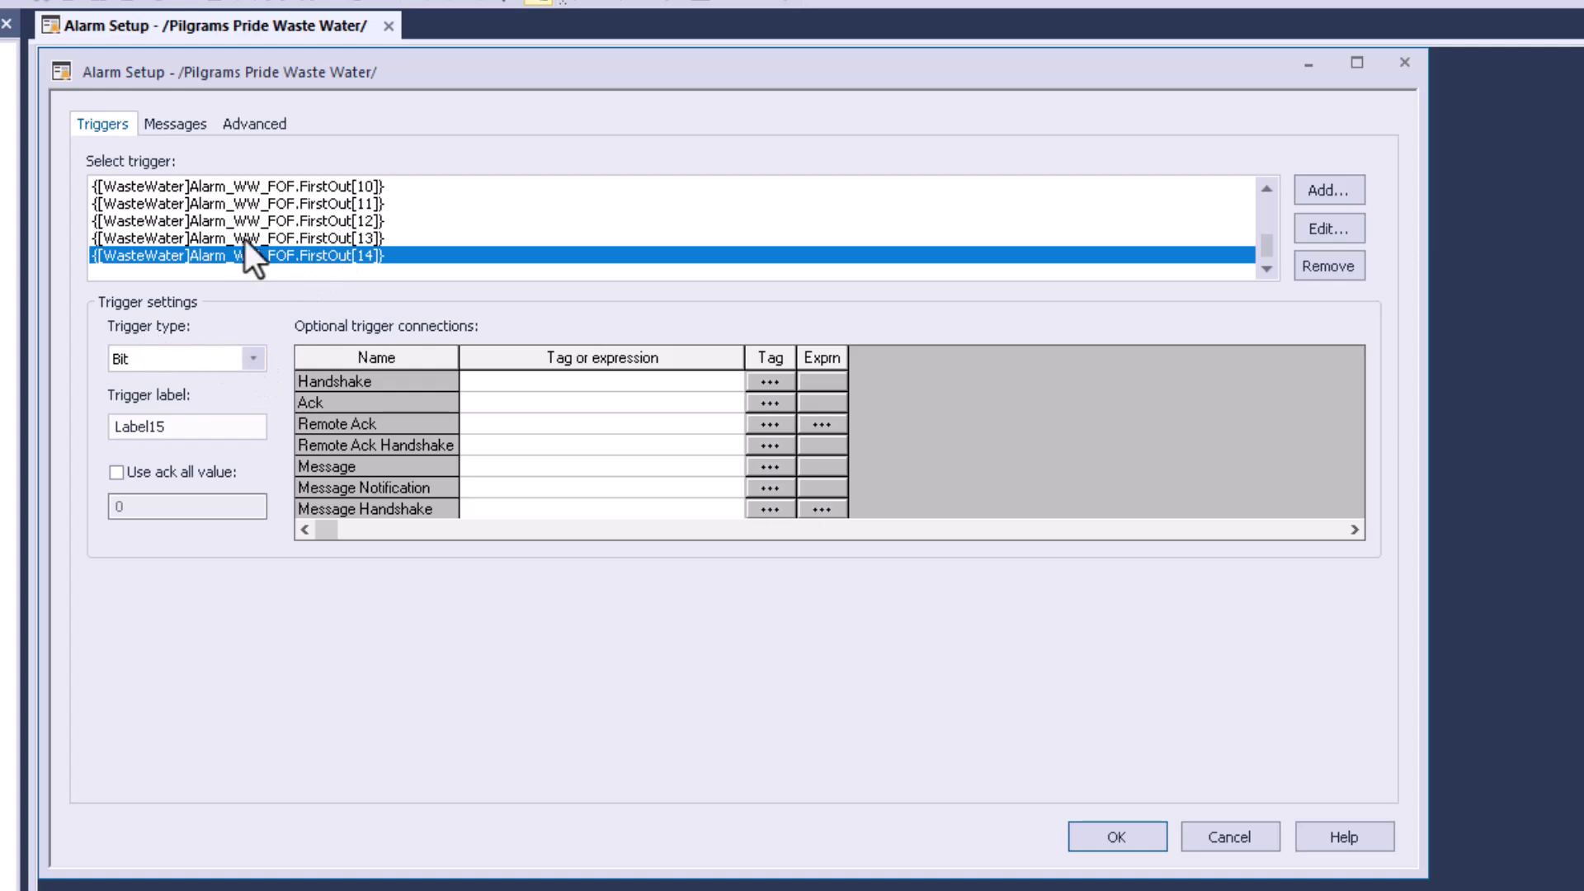
Confirm FirstOut[10] and [11] use the Bit trigger type, then reselect FirstOut[00]
click(274, 203)
click(294, 188)
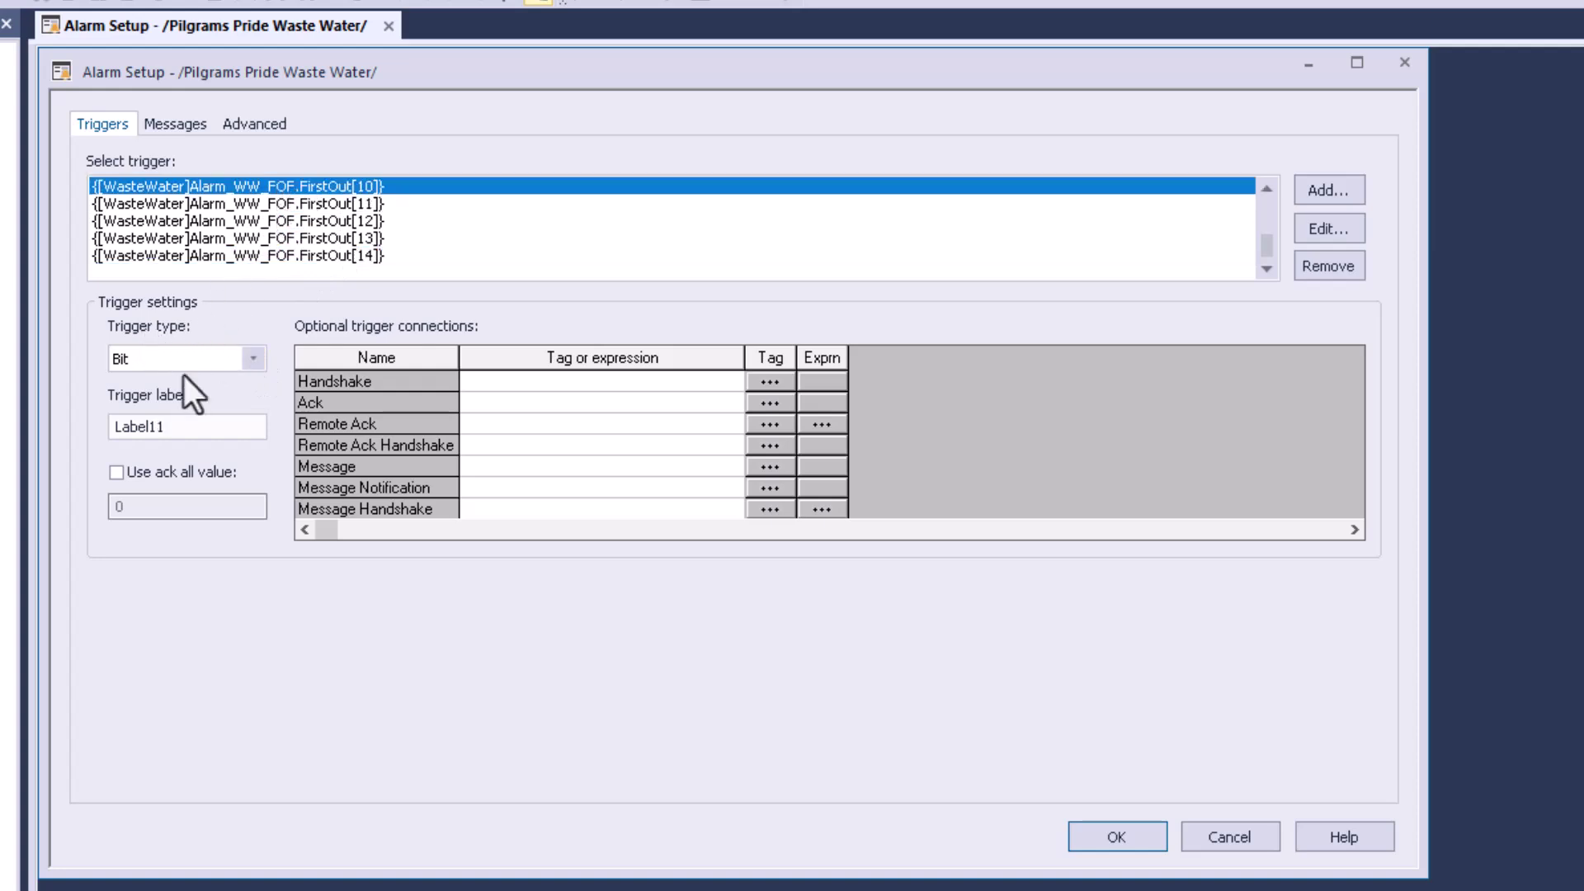
click(250, 361)
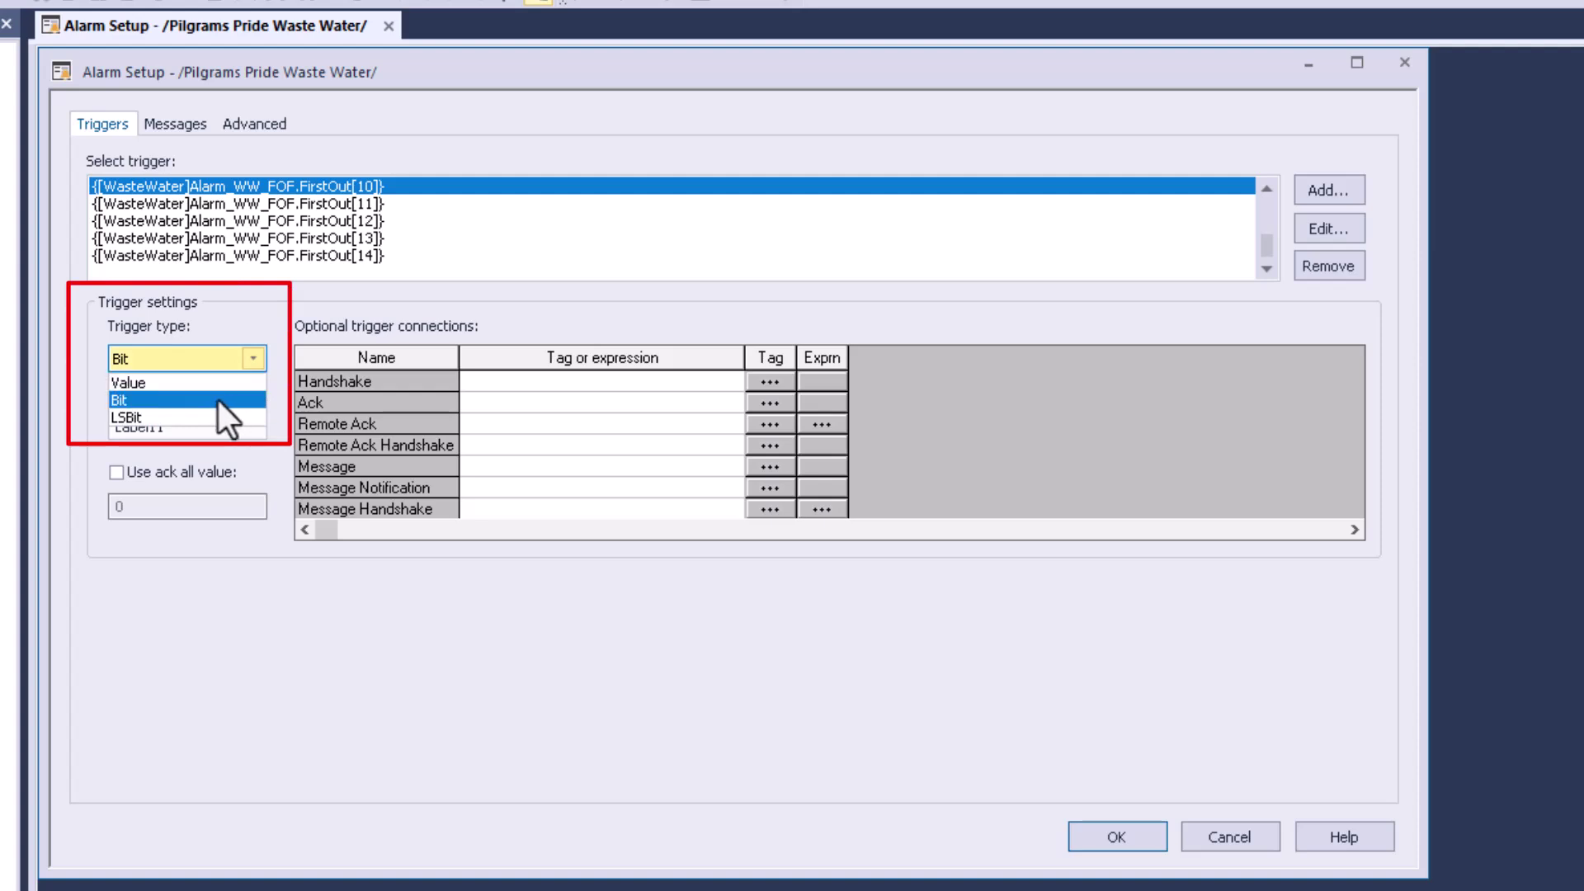
click(259, 305)
scroll(326, 223, up, 4)
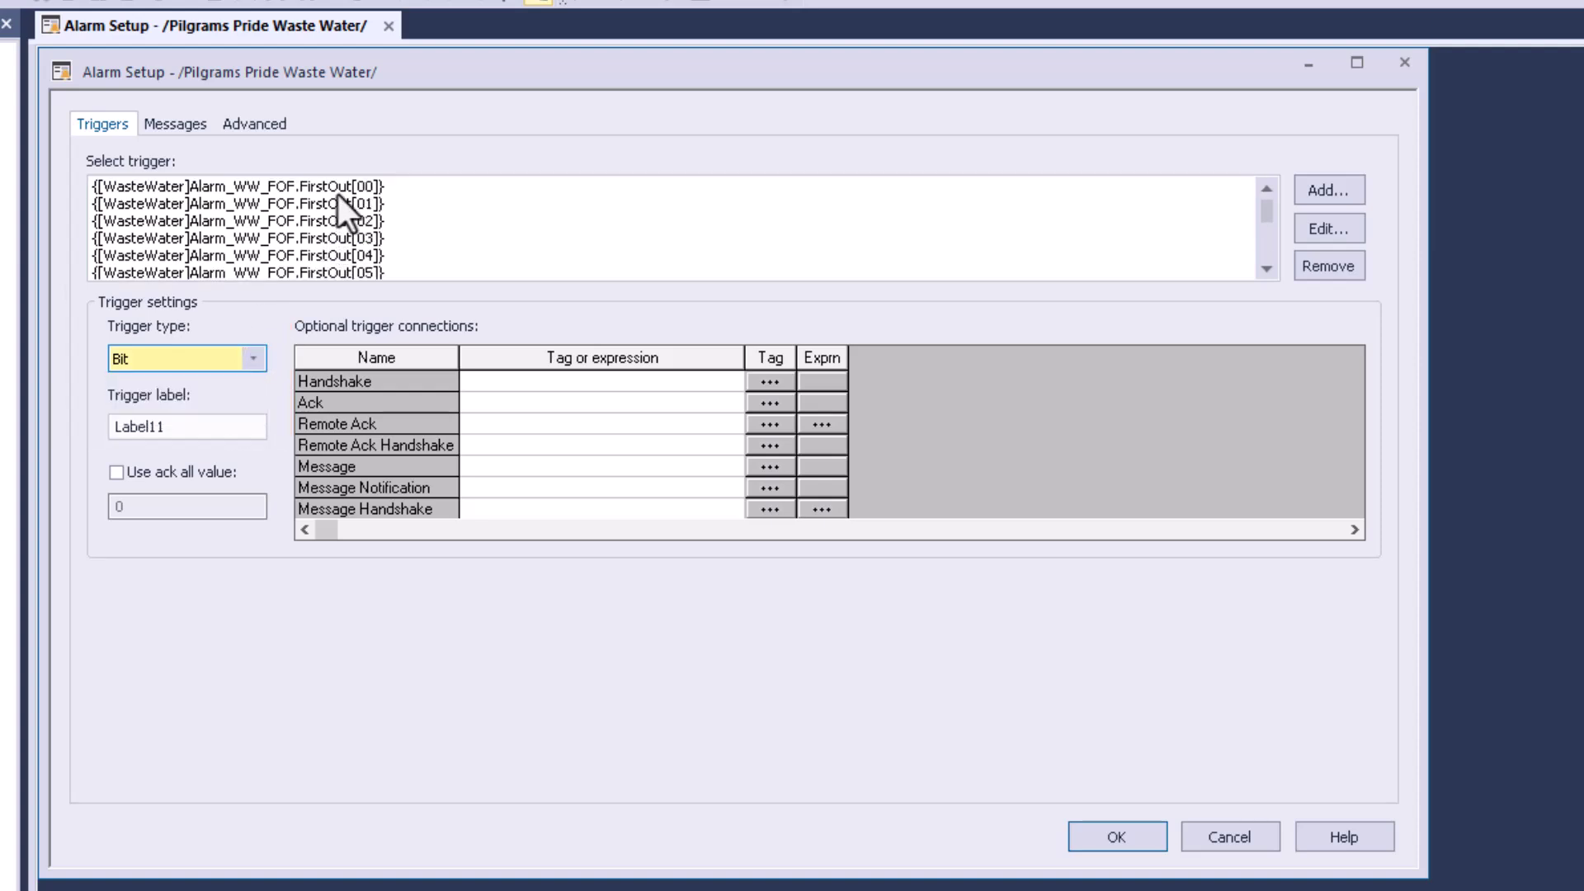
click(336, 189)
click(180, 123)
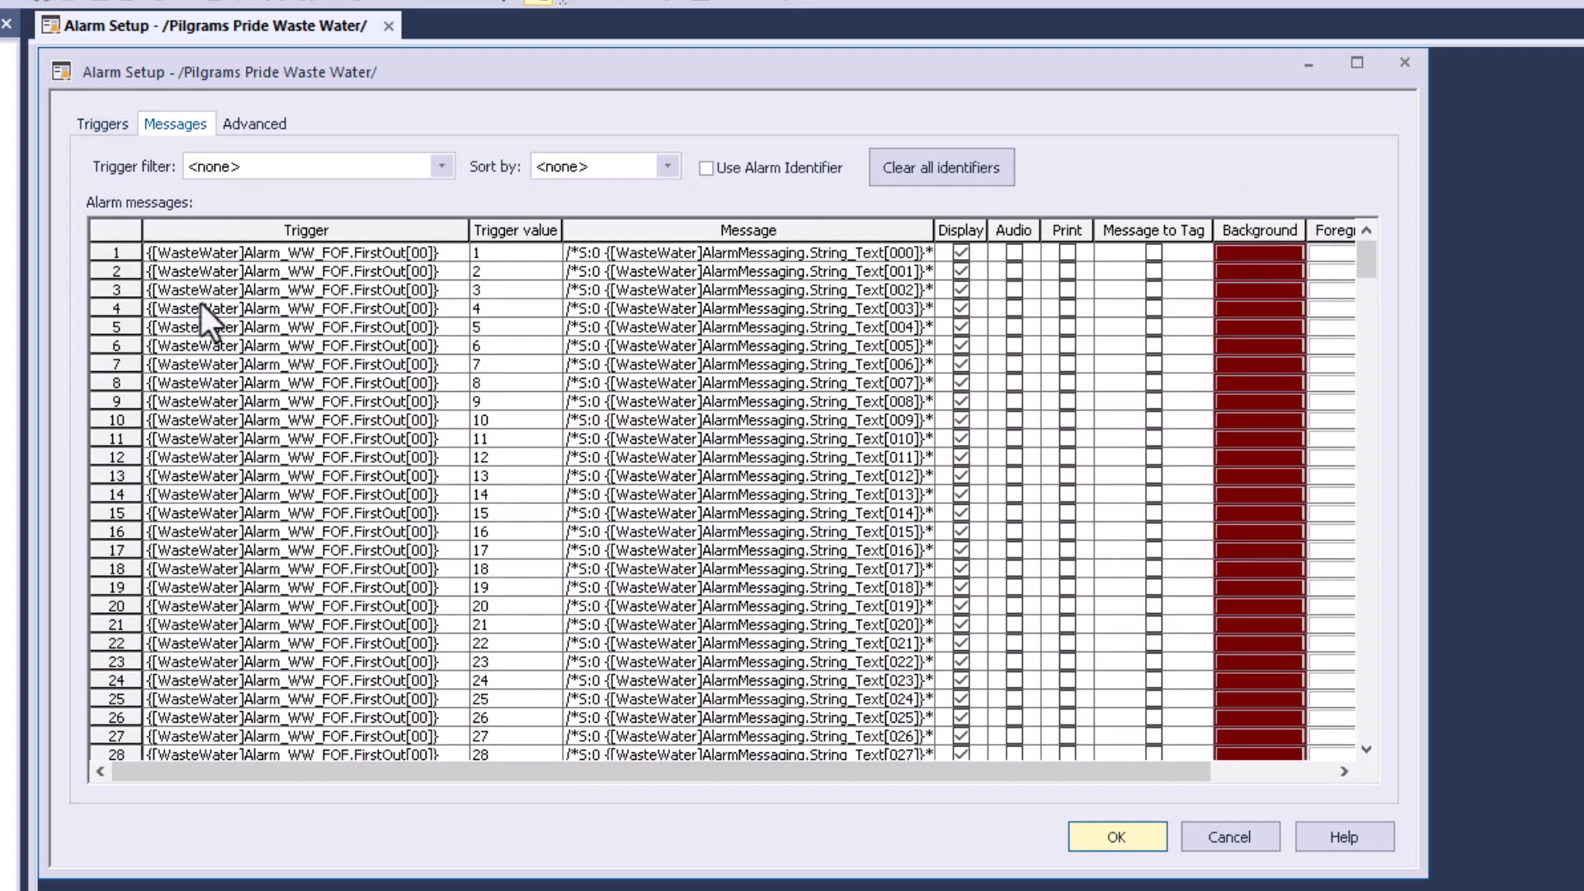
click(439, 259)
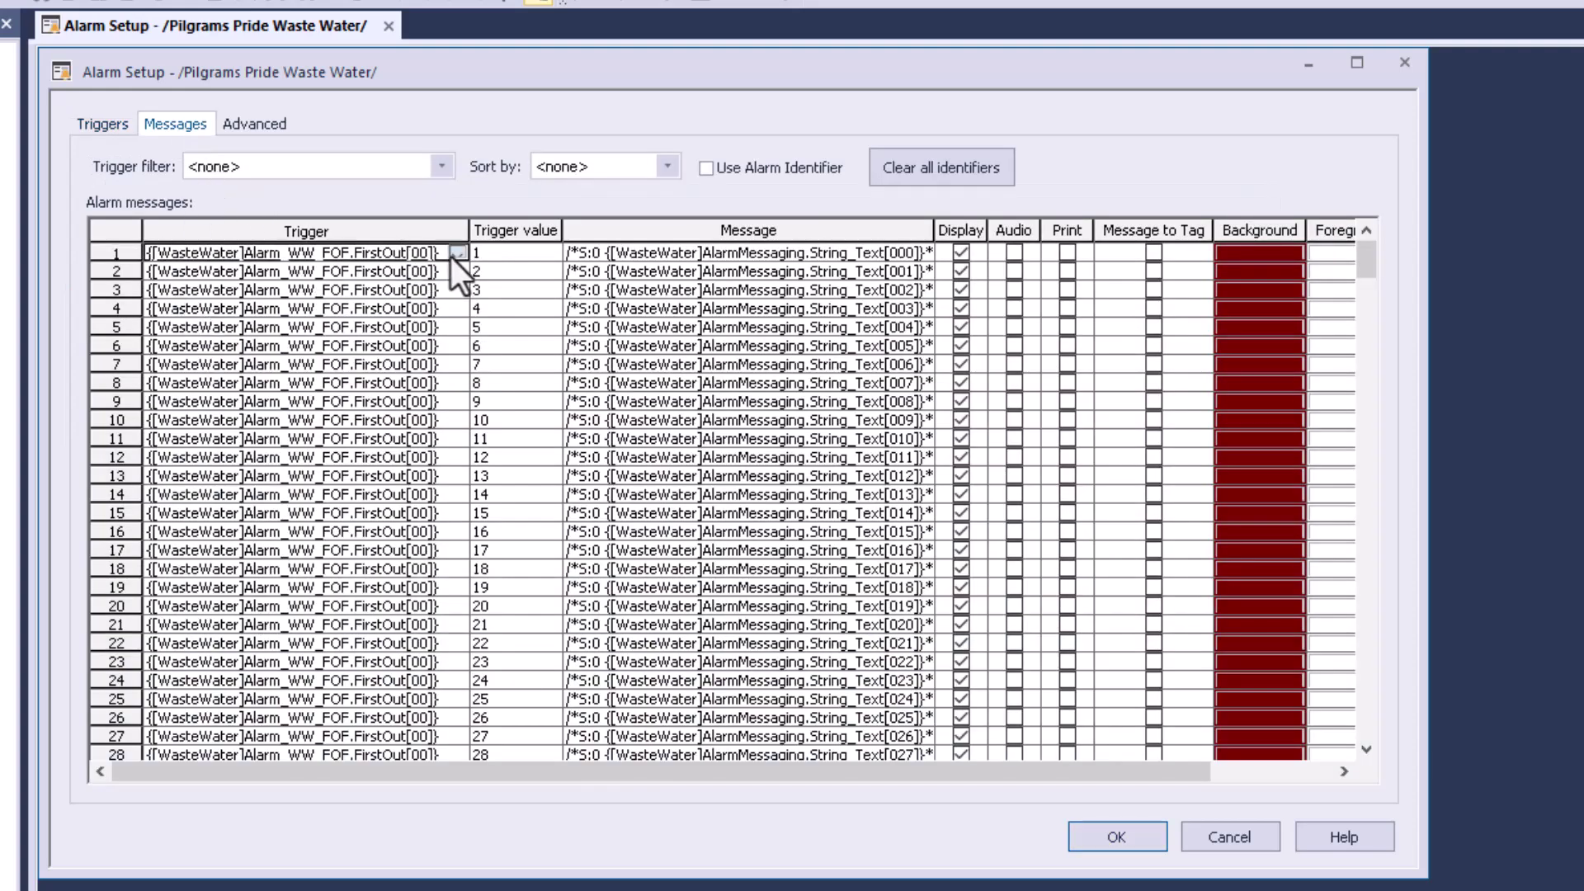
click(451, 255)
click(428, 310)
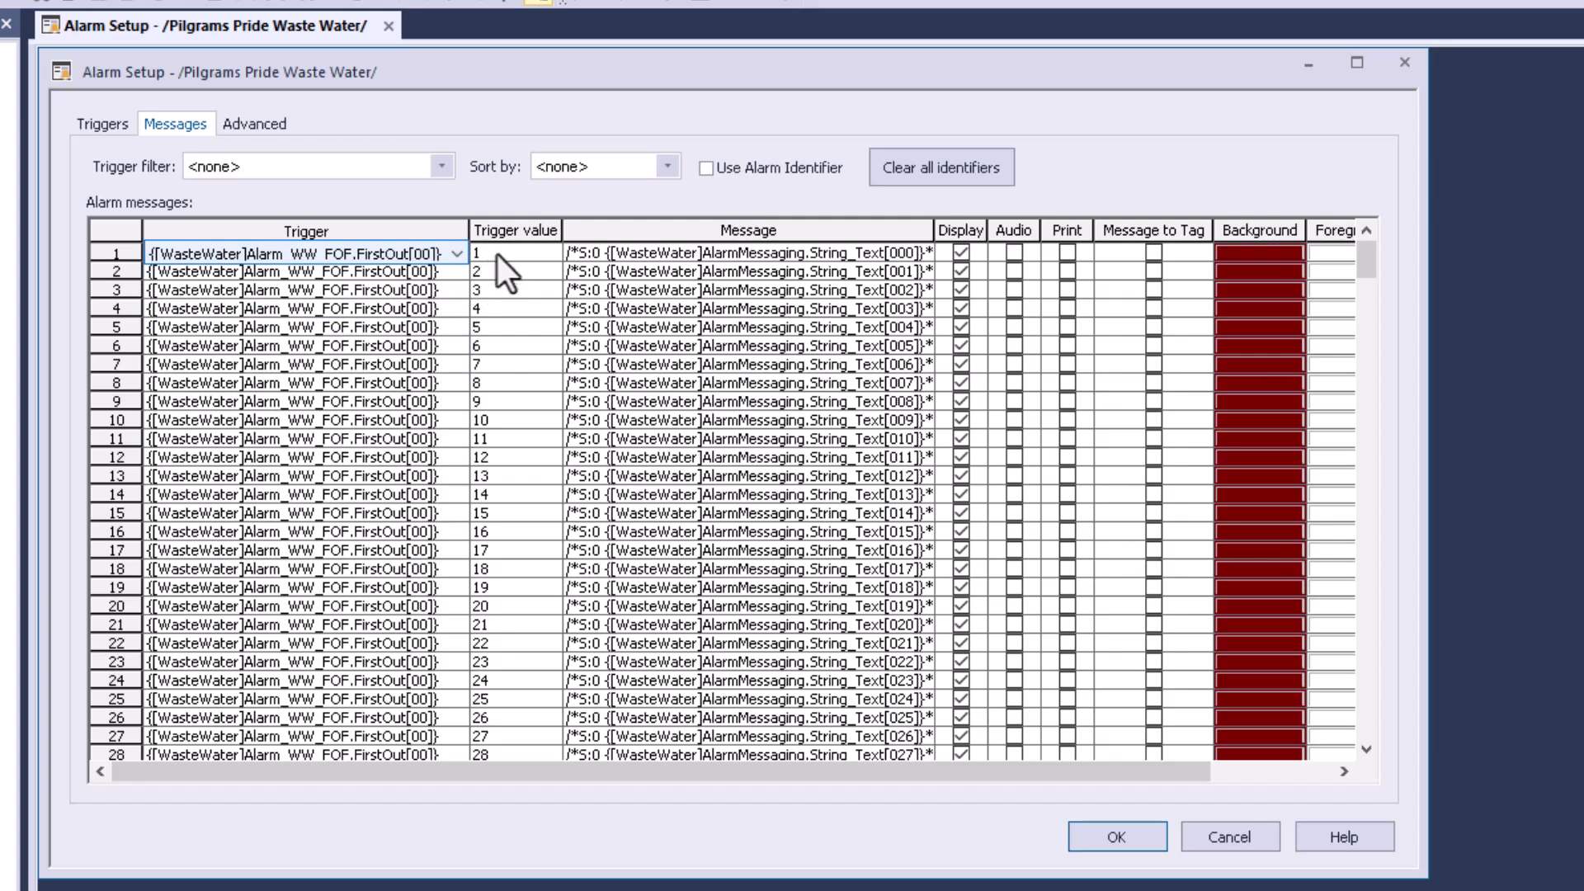
click(497, 254)
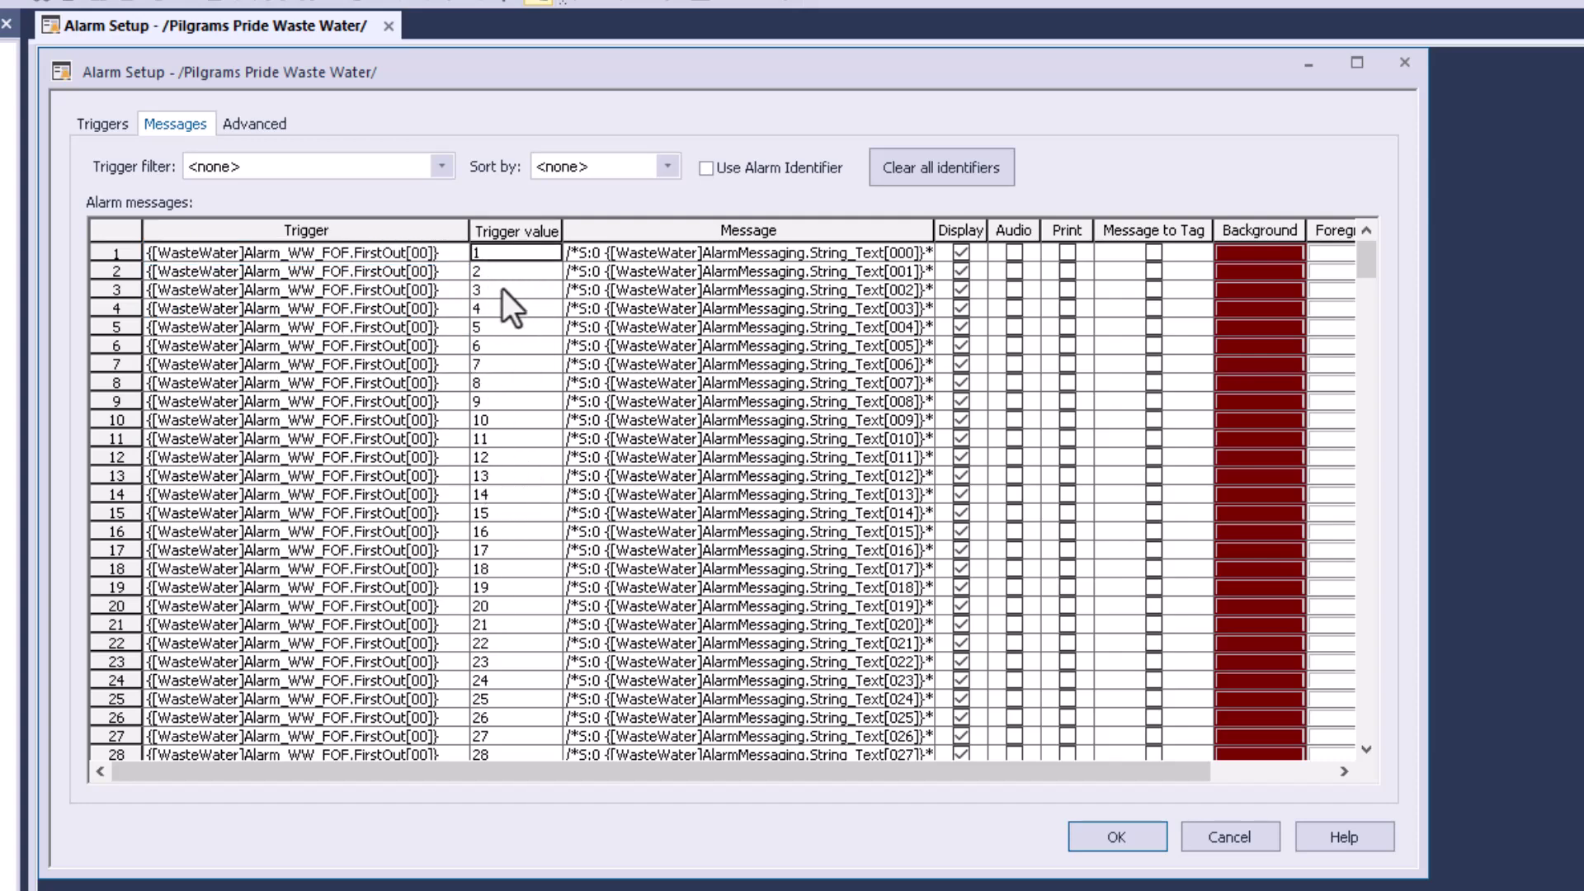
click(124, 259)
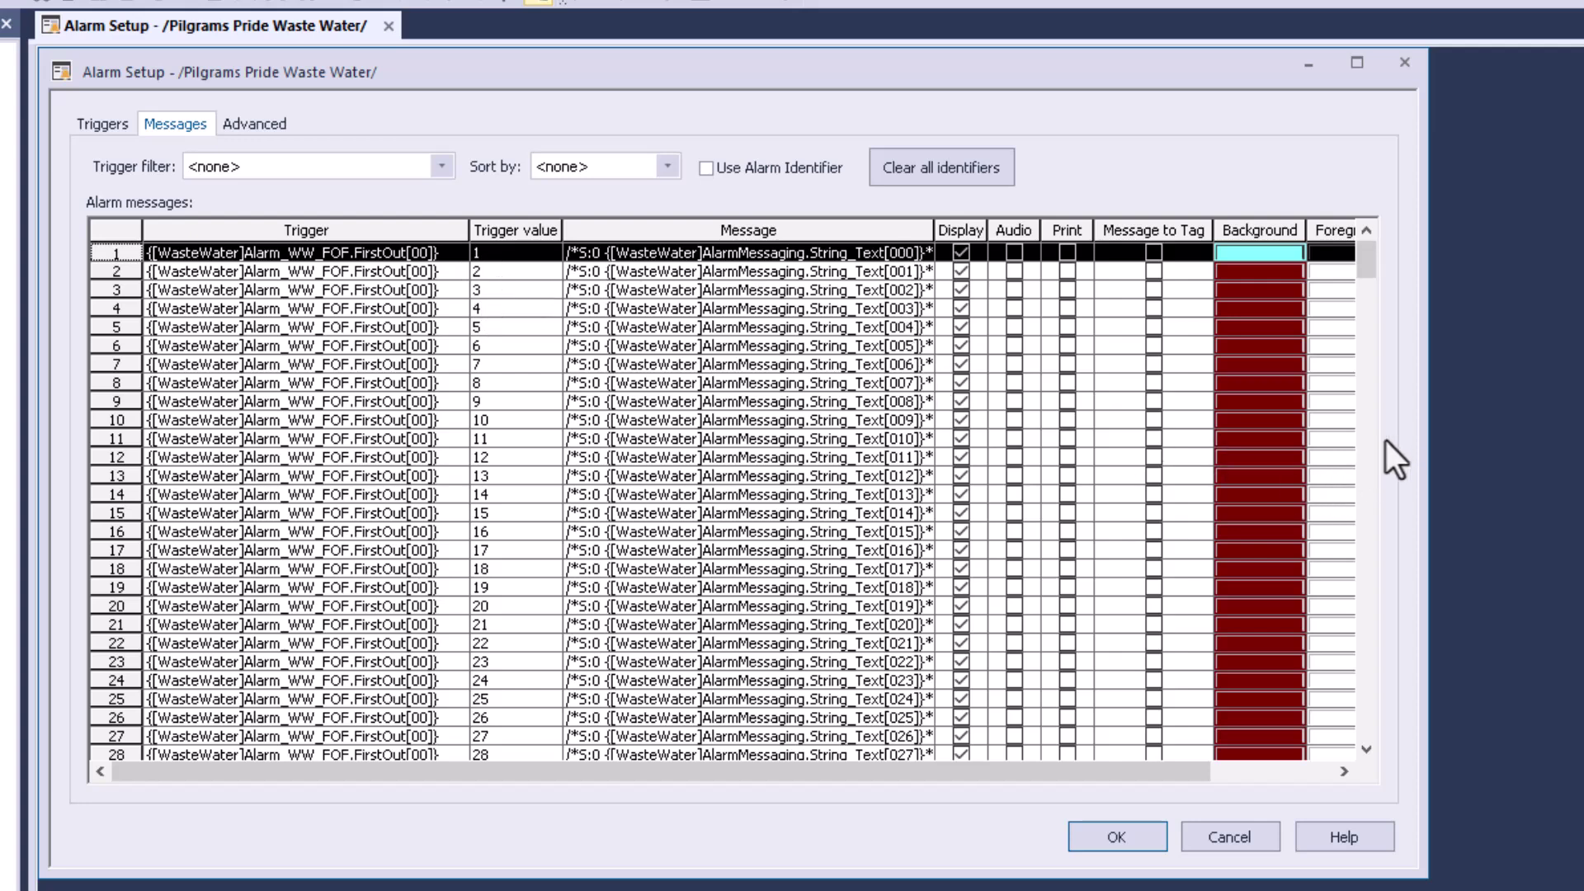
drag(1365, 263, 1154, 771)
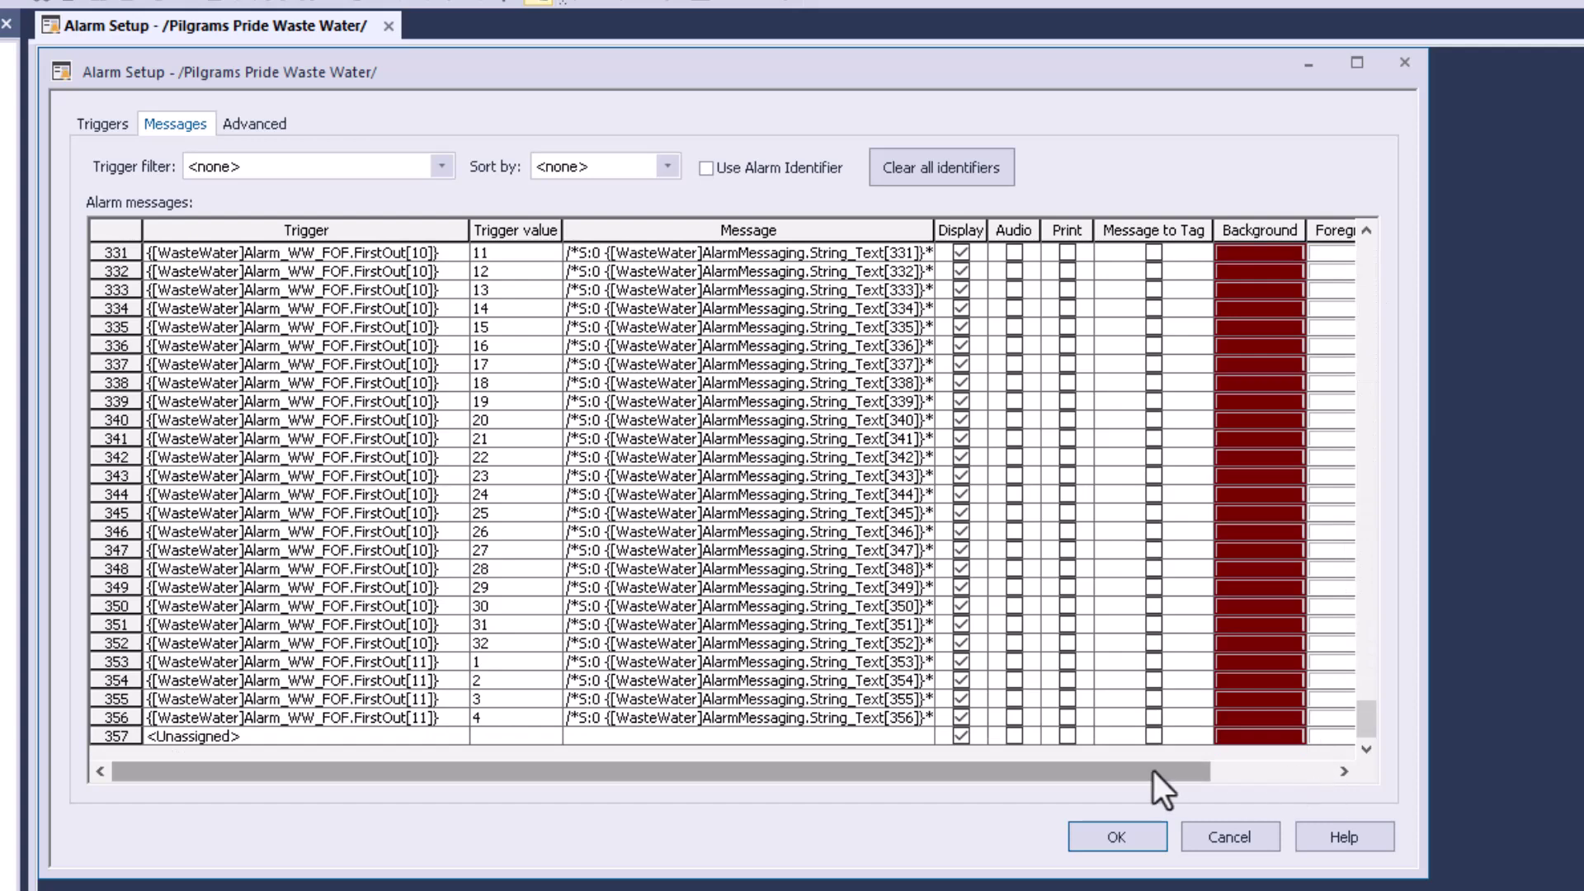
Type test text 'Alarm One' in row 357's message, then delete it
click(864, 735)
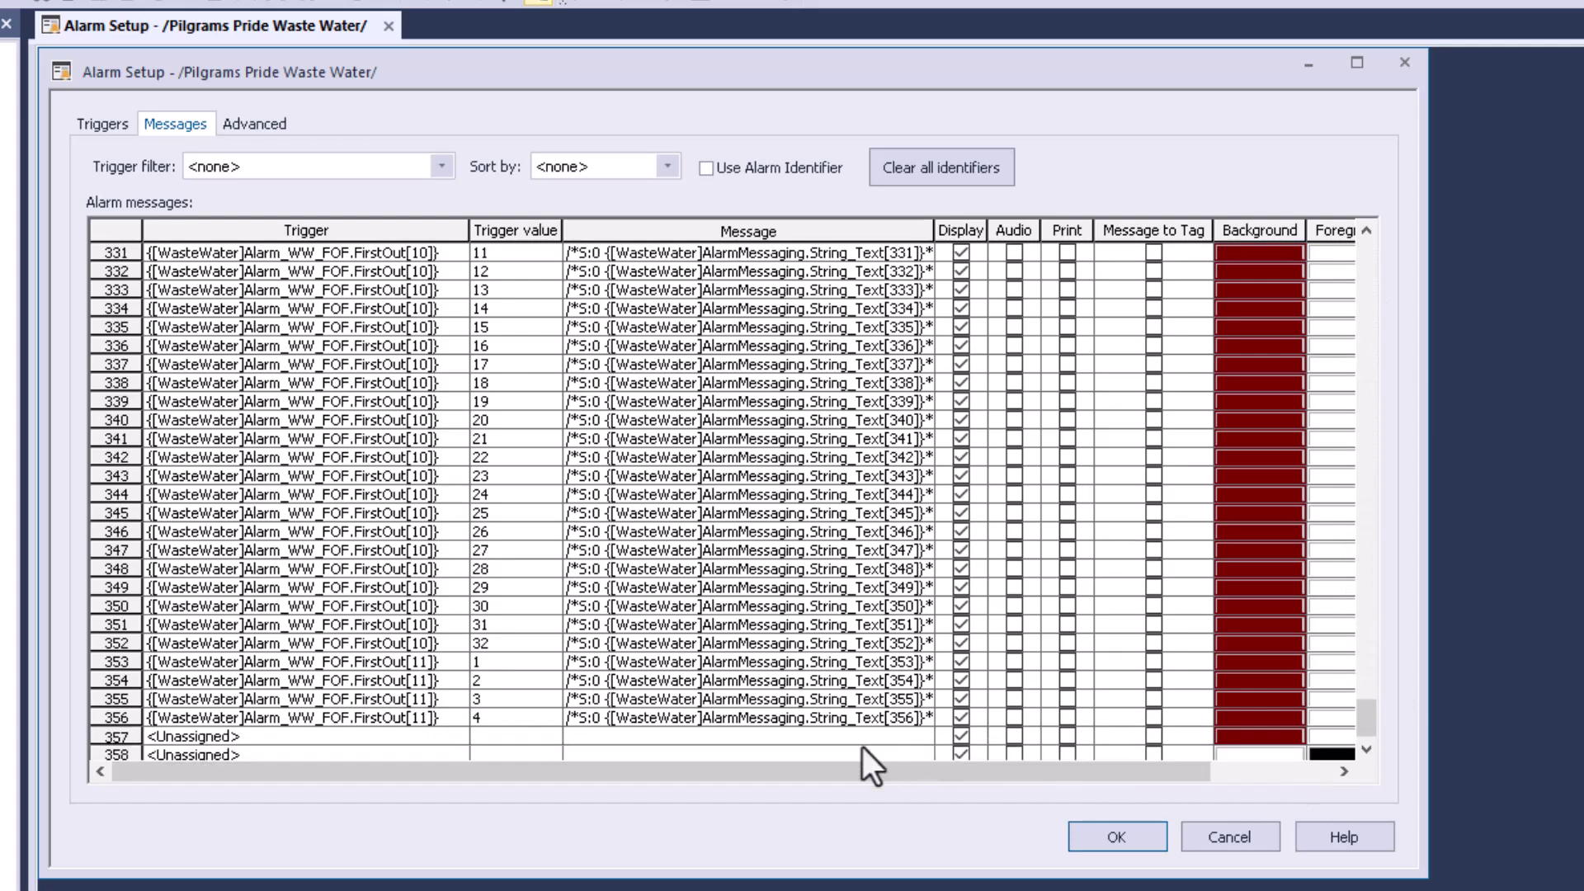
text(Alarm One)
key(shift+Home)
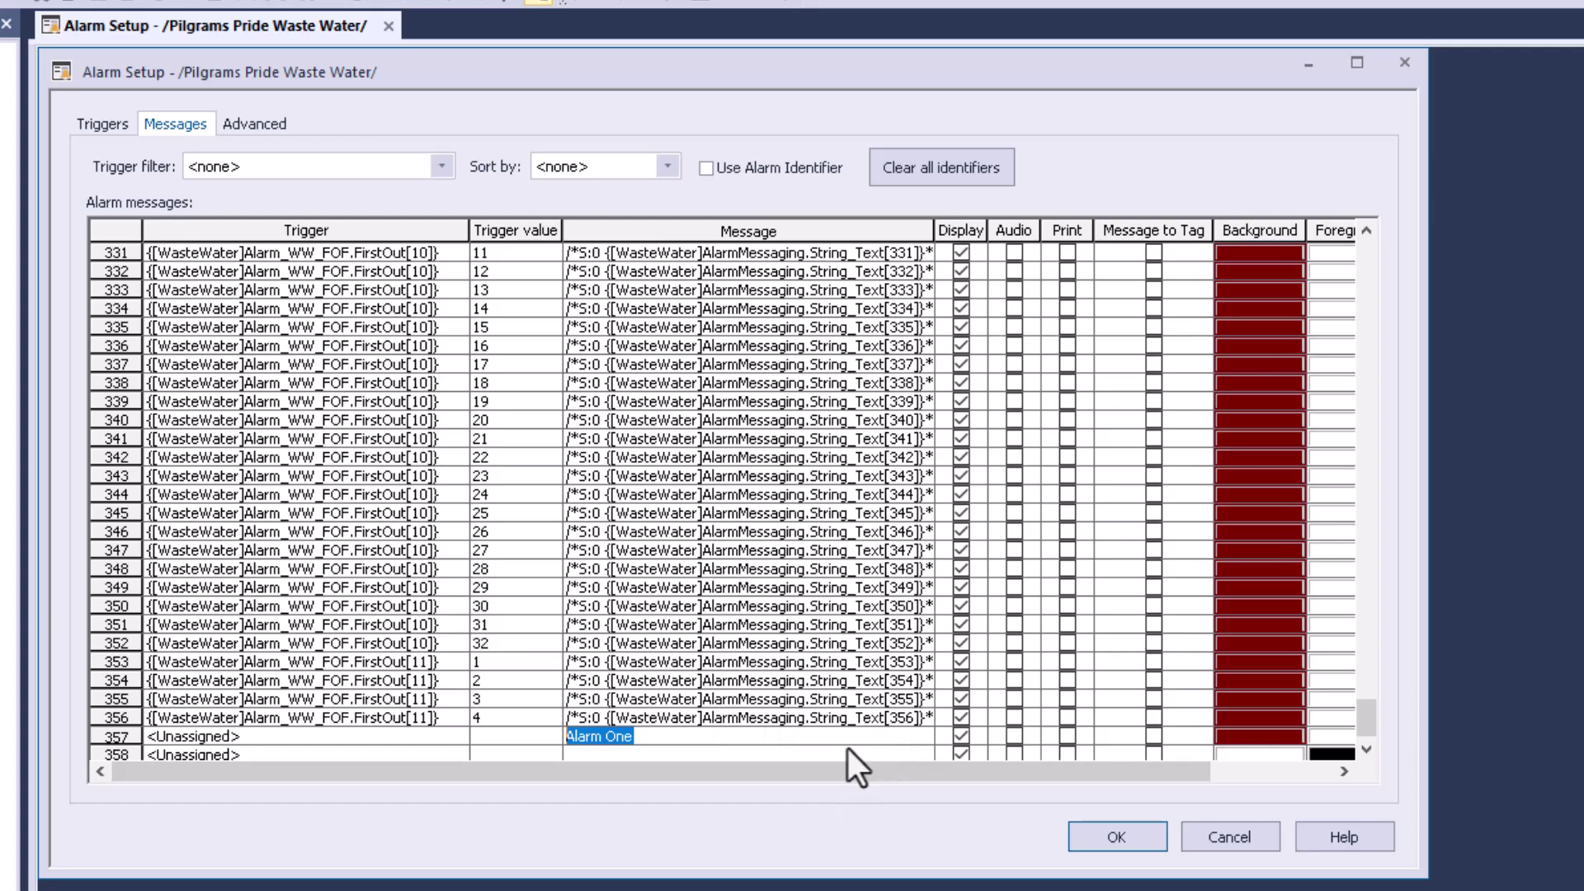
key(End)
key(ctrl+shift+Left)
key(ctrl+shift+Left)
key(BackSpace)
Set row 357's trigger to FirstOut[11] with trigger value 5
click(434, 740)
click(456, 736)
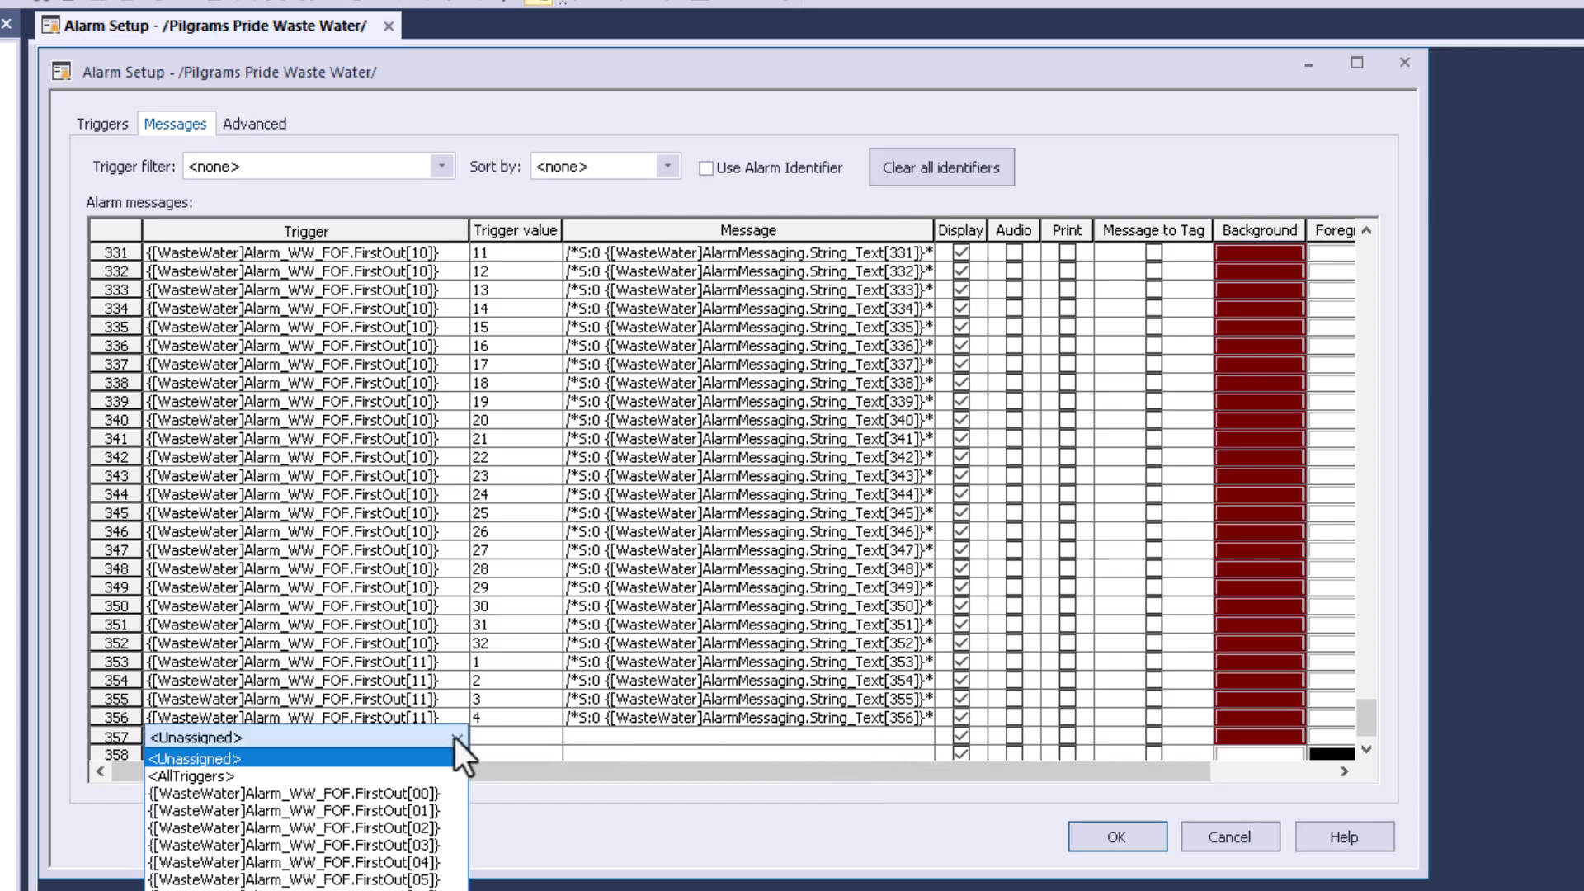
click(442, 866)
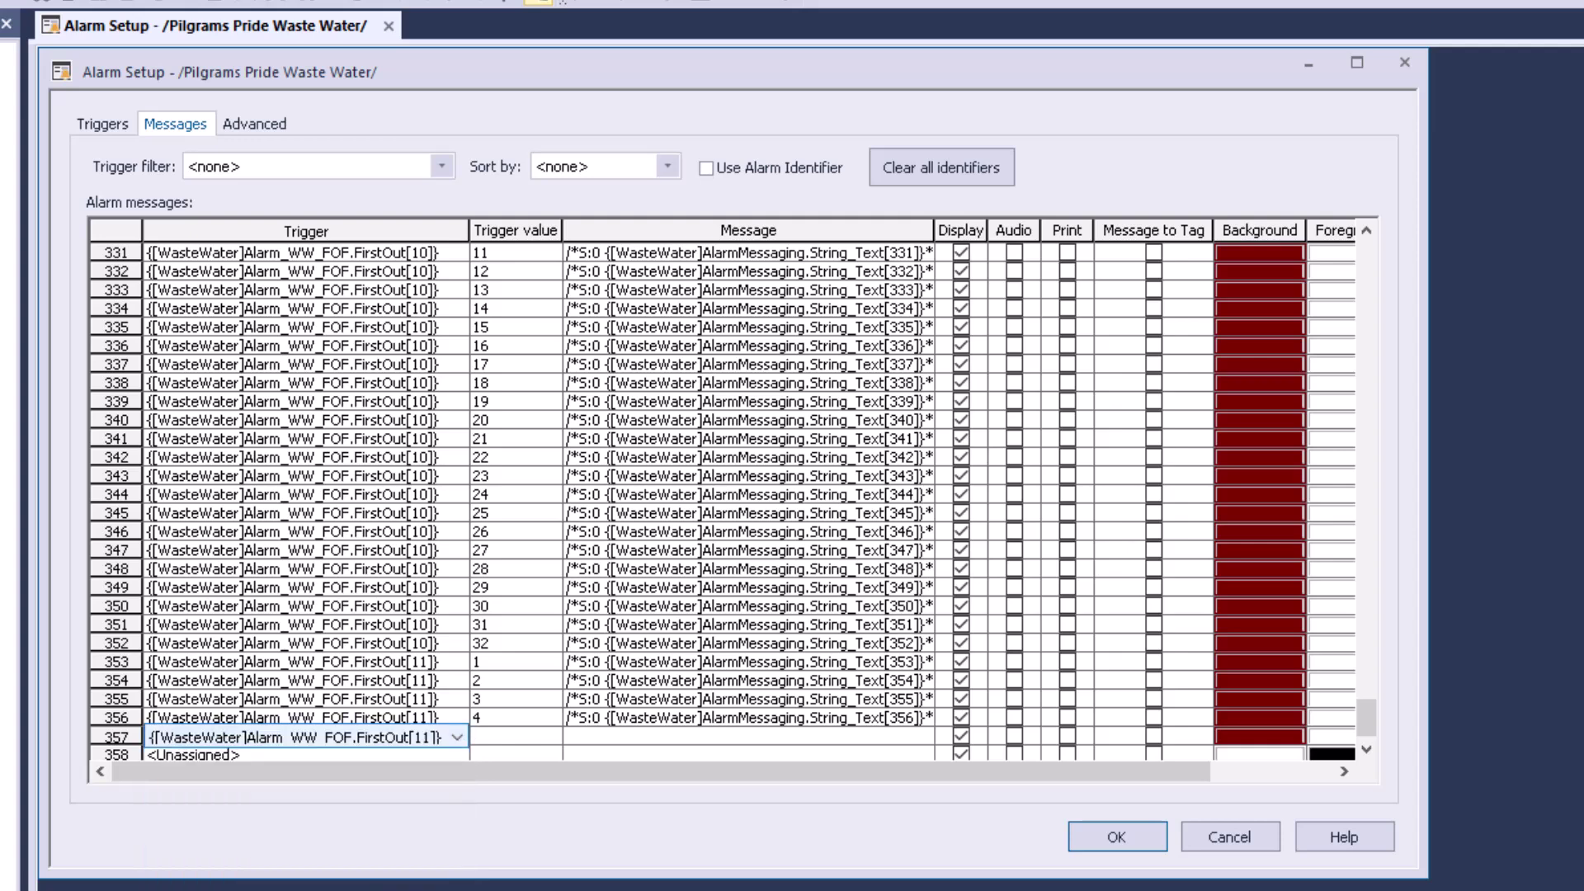
click(505, 738)
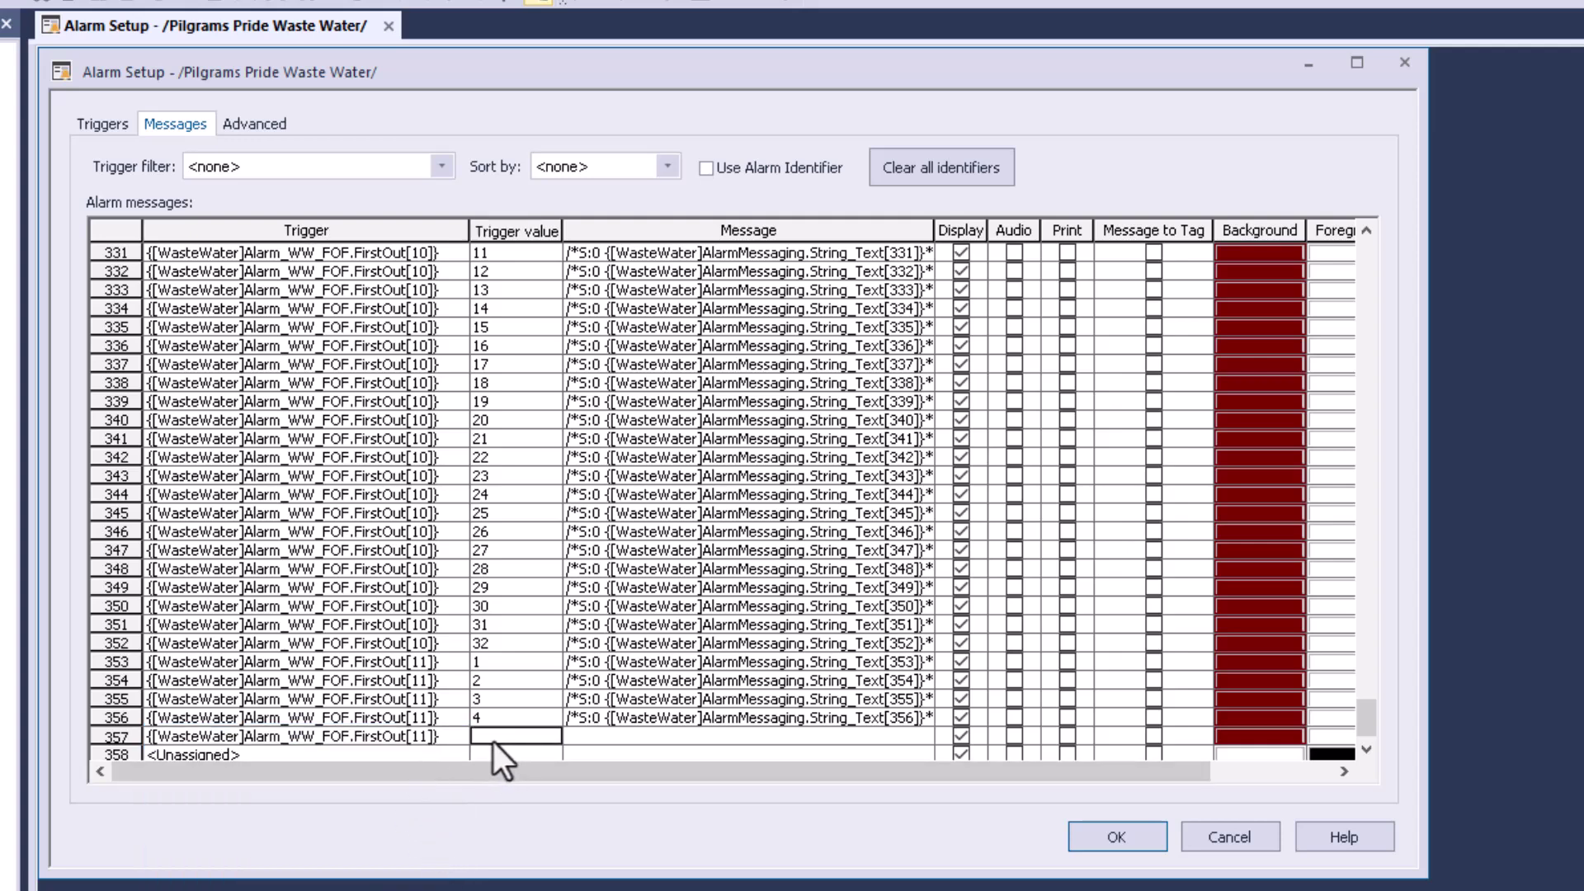
text(5)
click(567, 736)
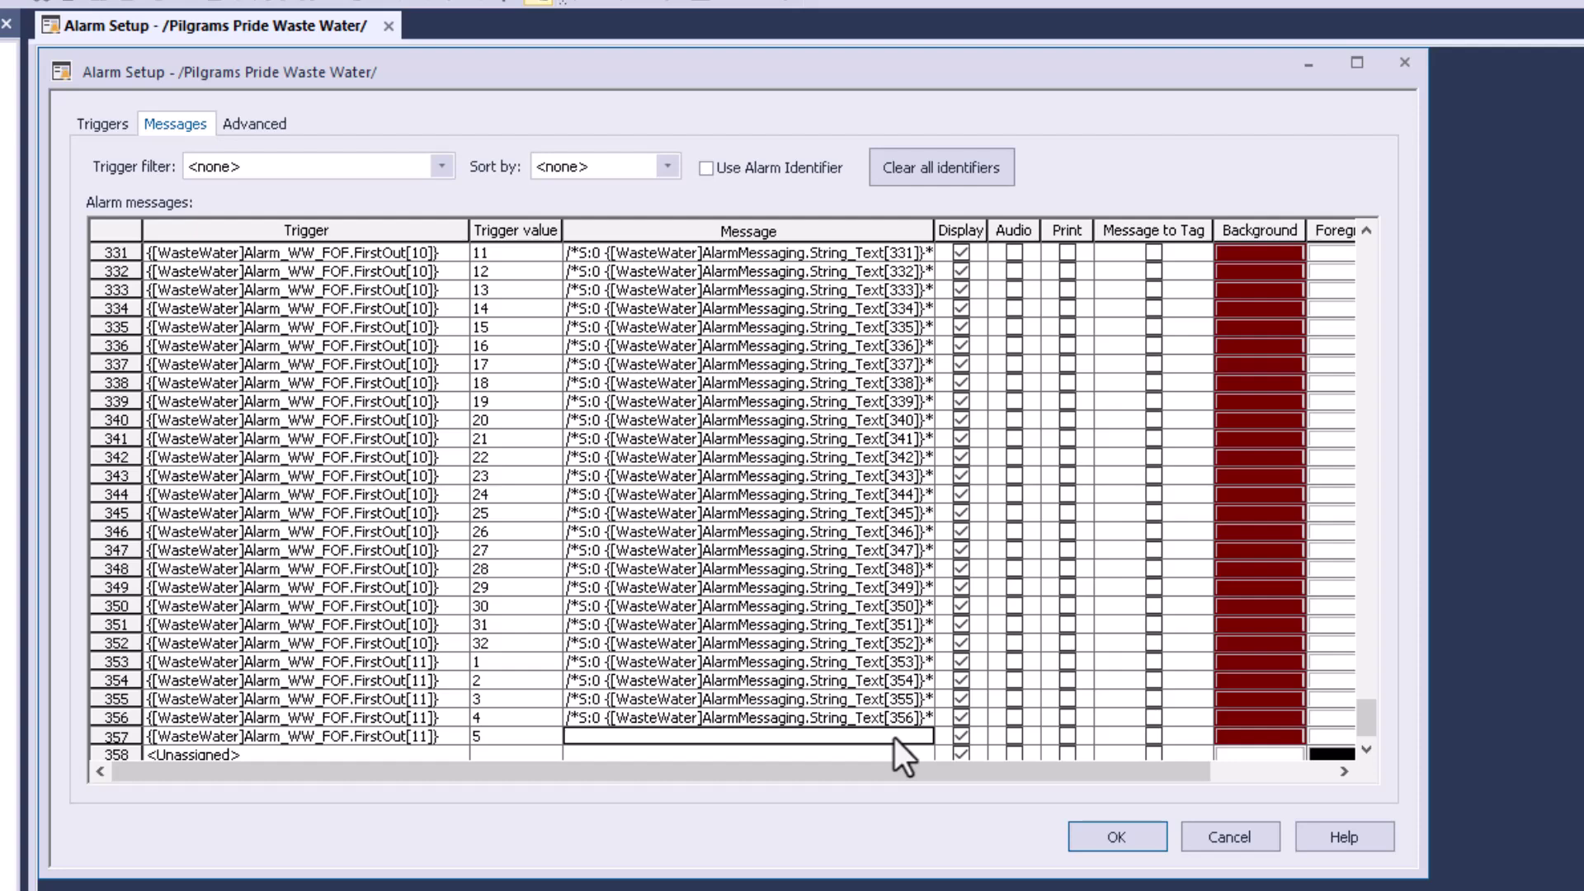
click(430, 733)
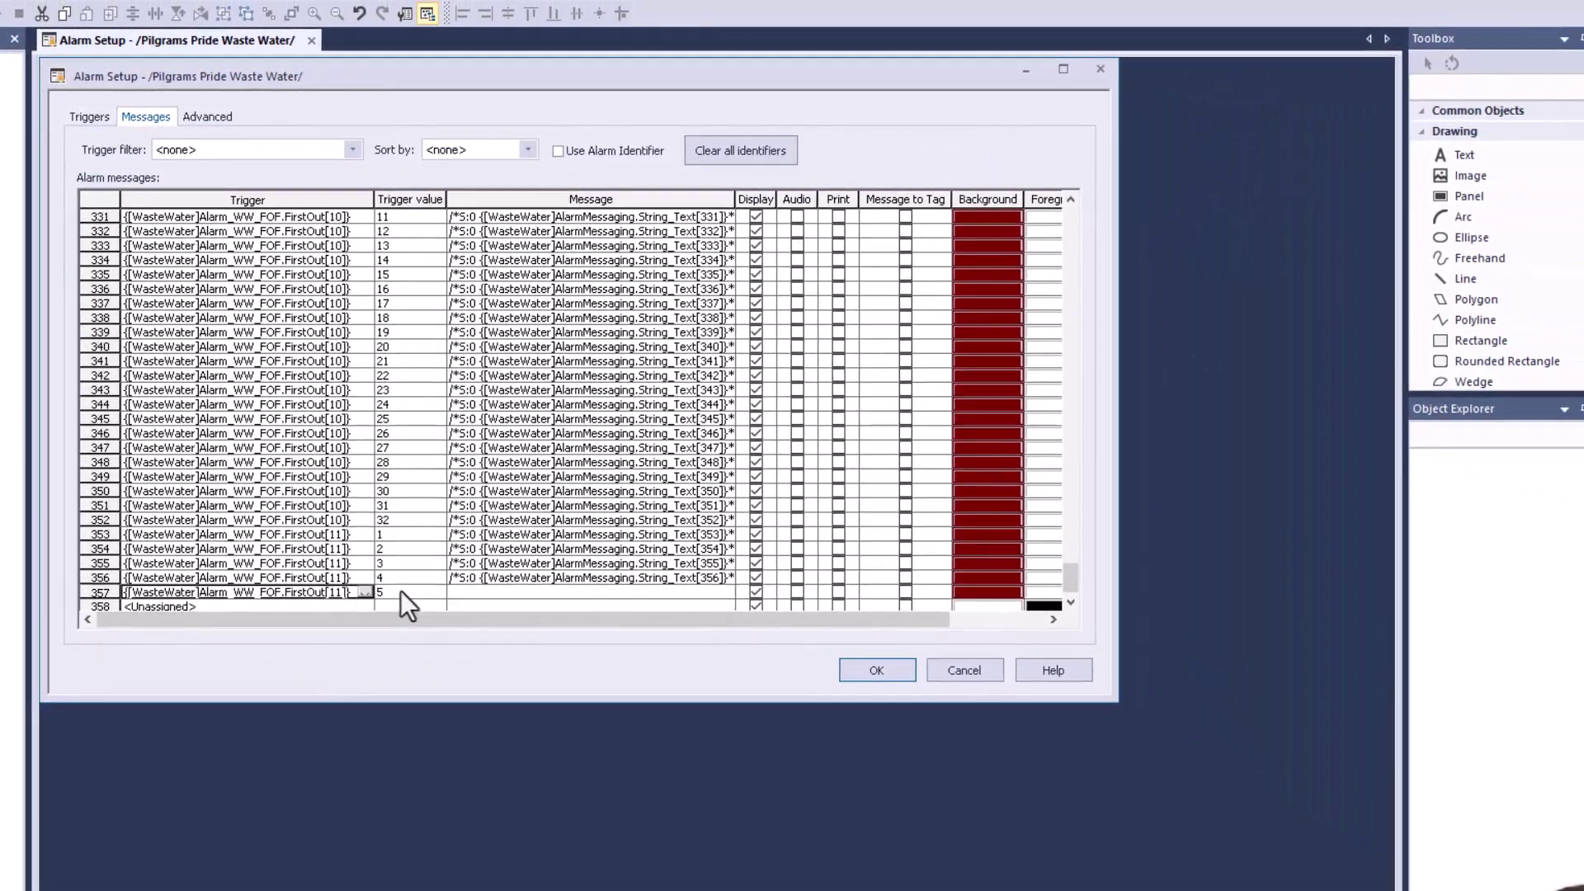
click(423, 627)
click(493, 592)
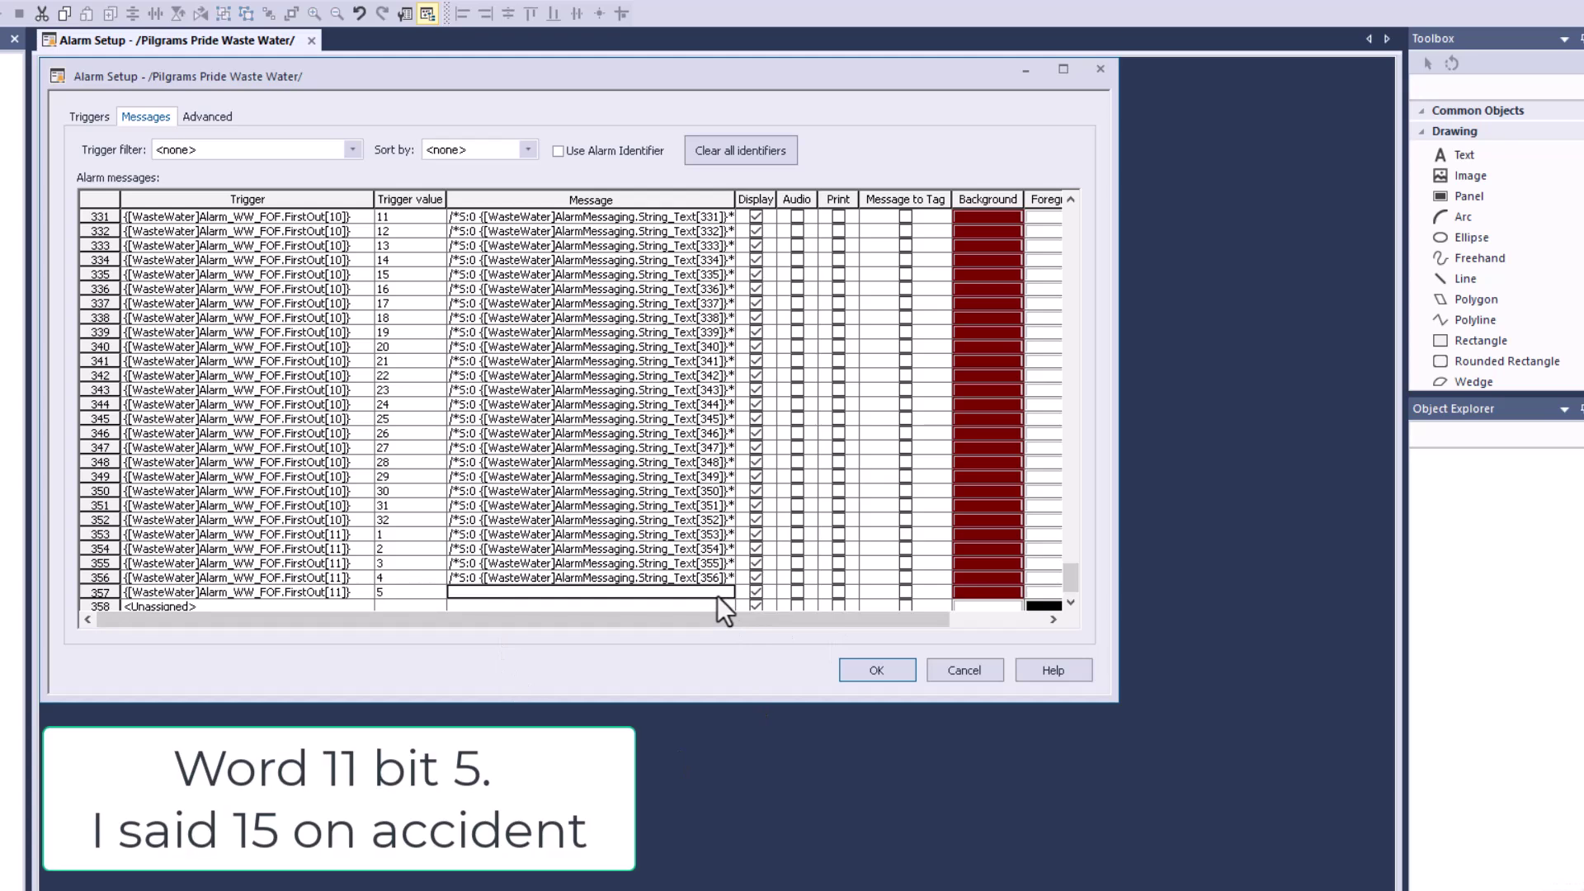
Insert string variable [WasteWater]AlarmMessaging.String_Text[357] as row 357's alarm message
right_click(676, 592)
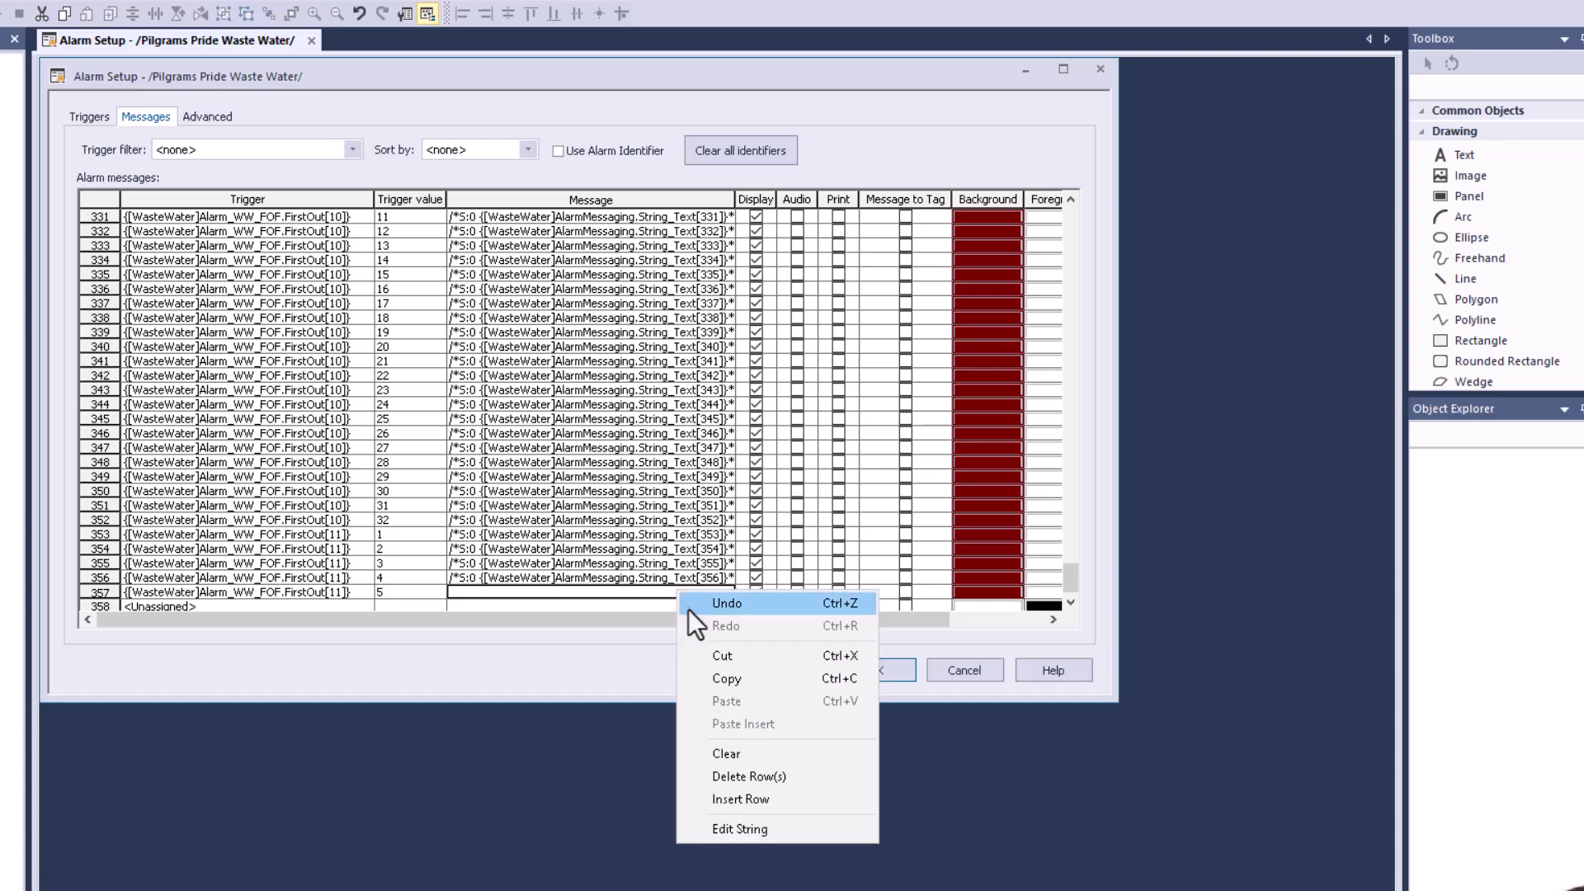
click(744, 832)
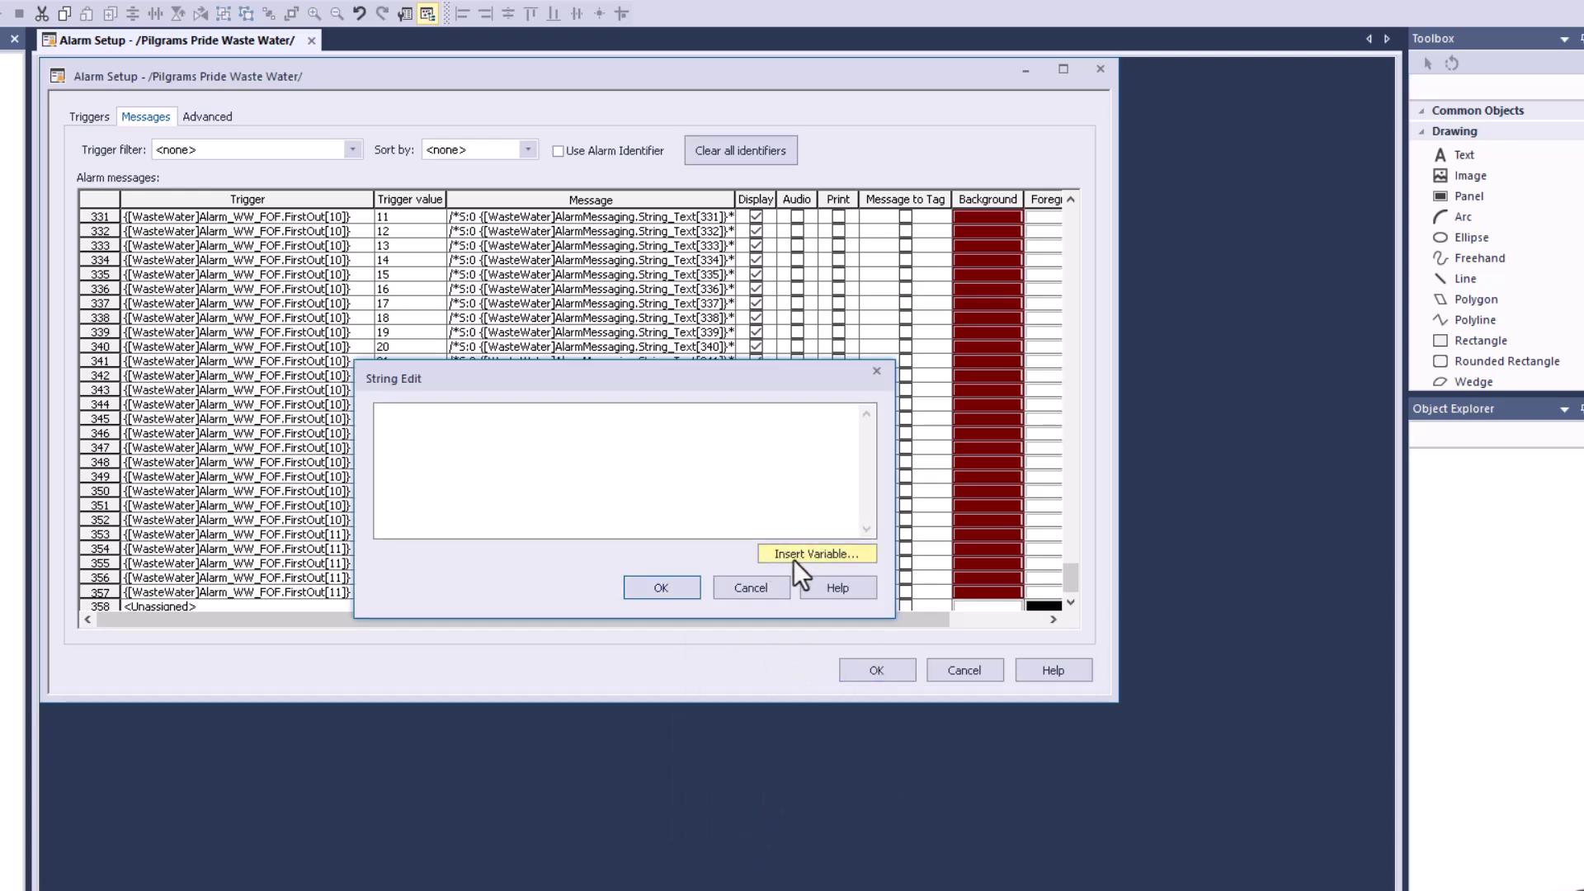
click(794, 556)
click(830, 601)
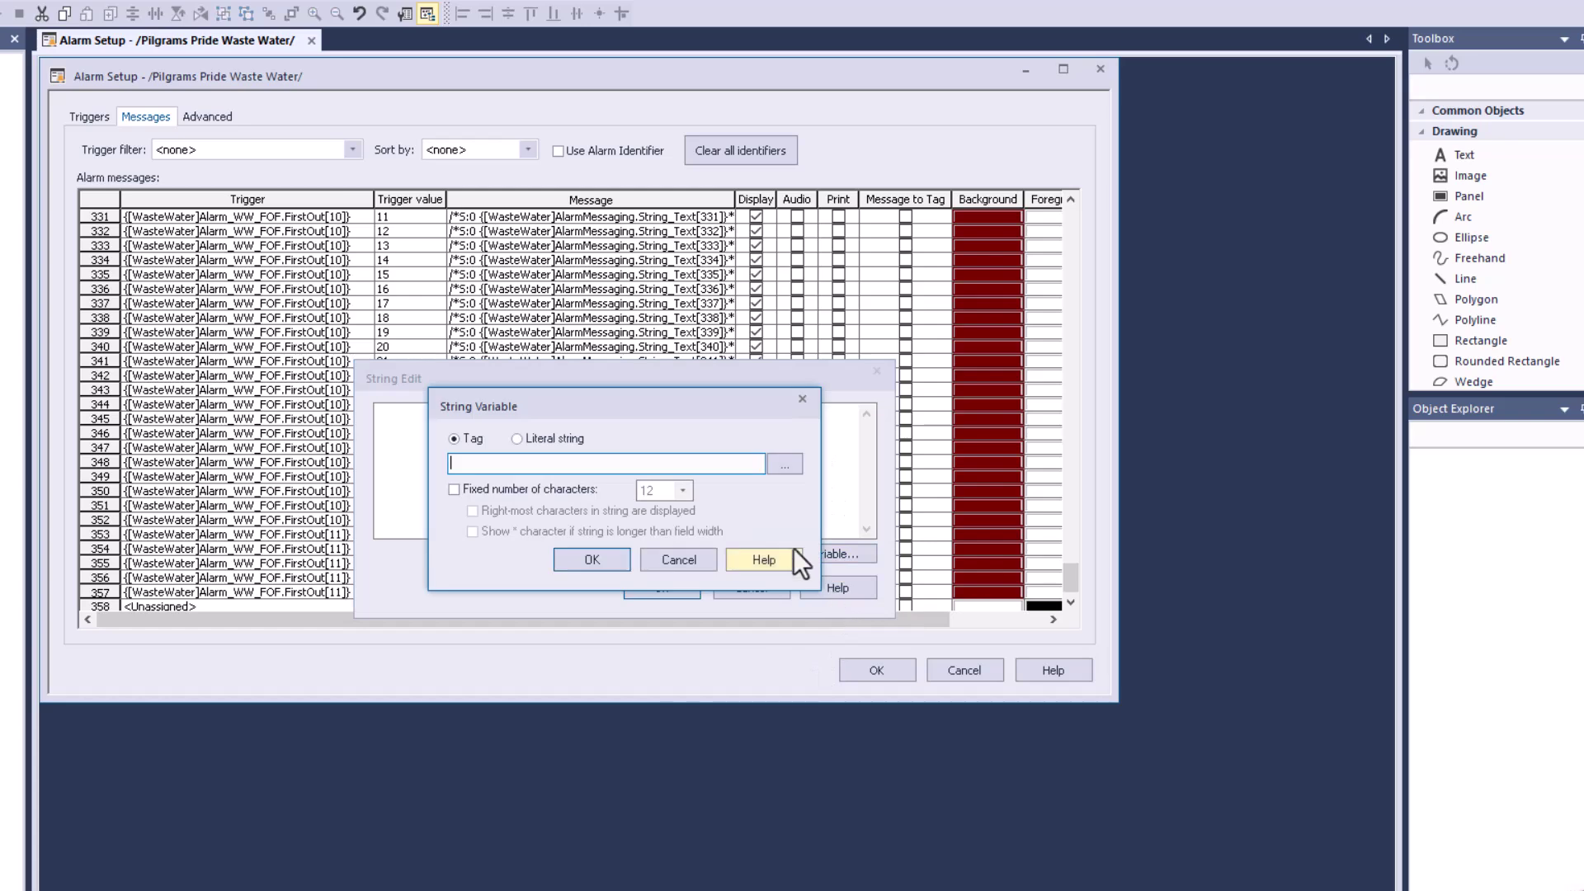
click(785, 465)
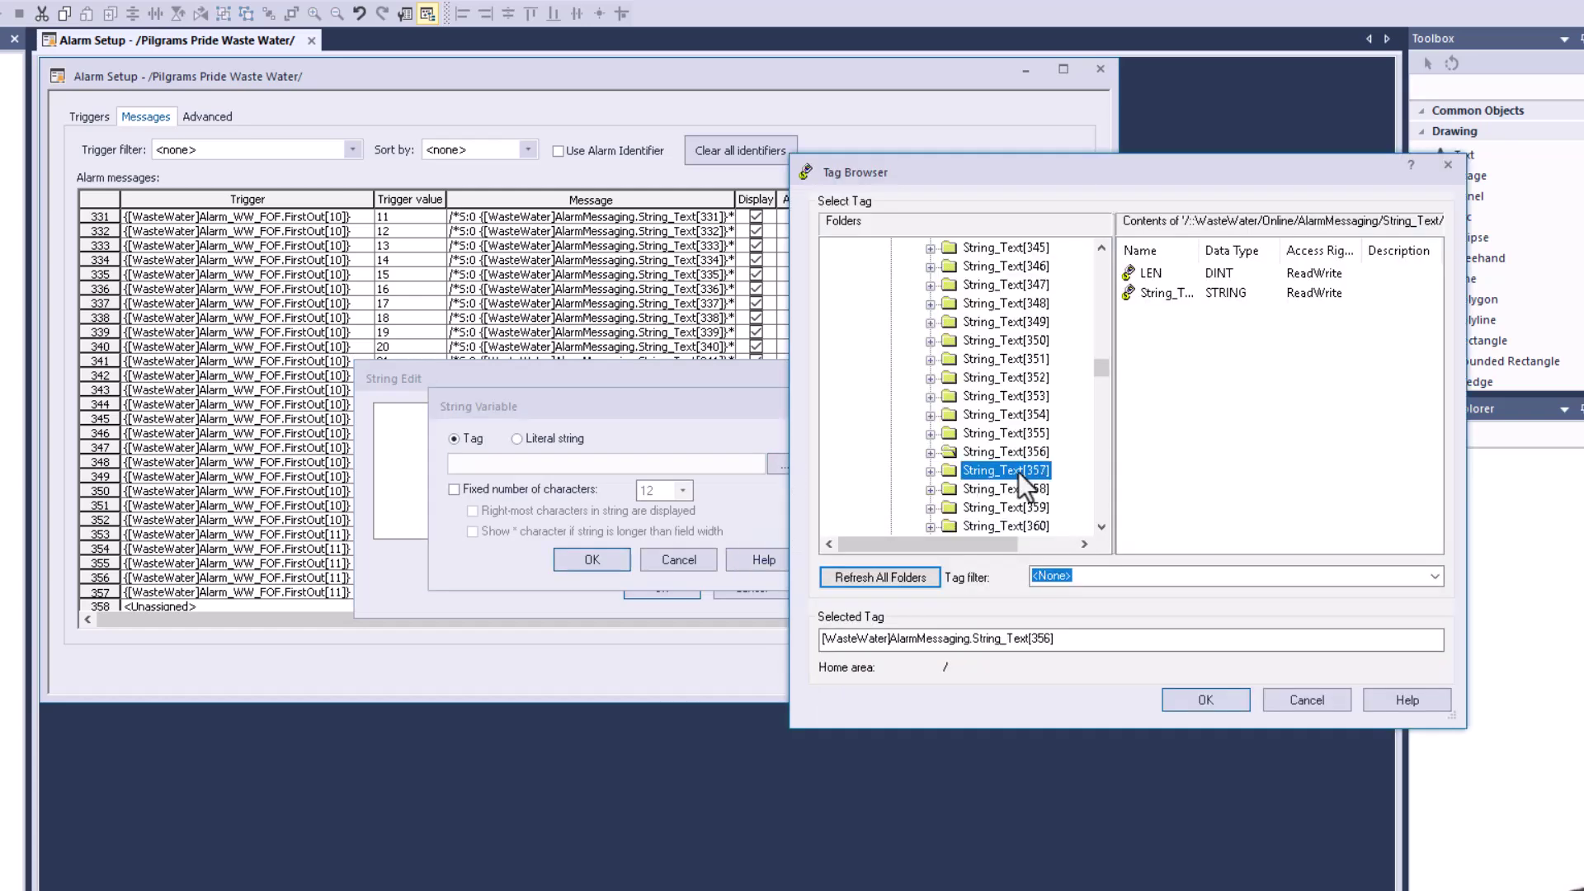
click(1198, 699)
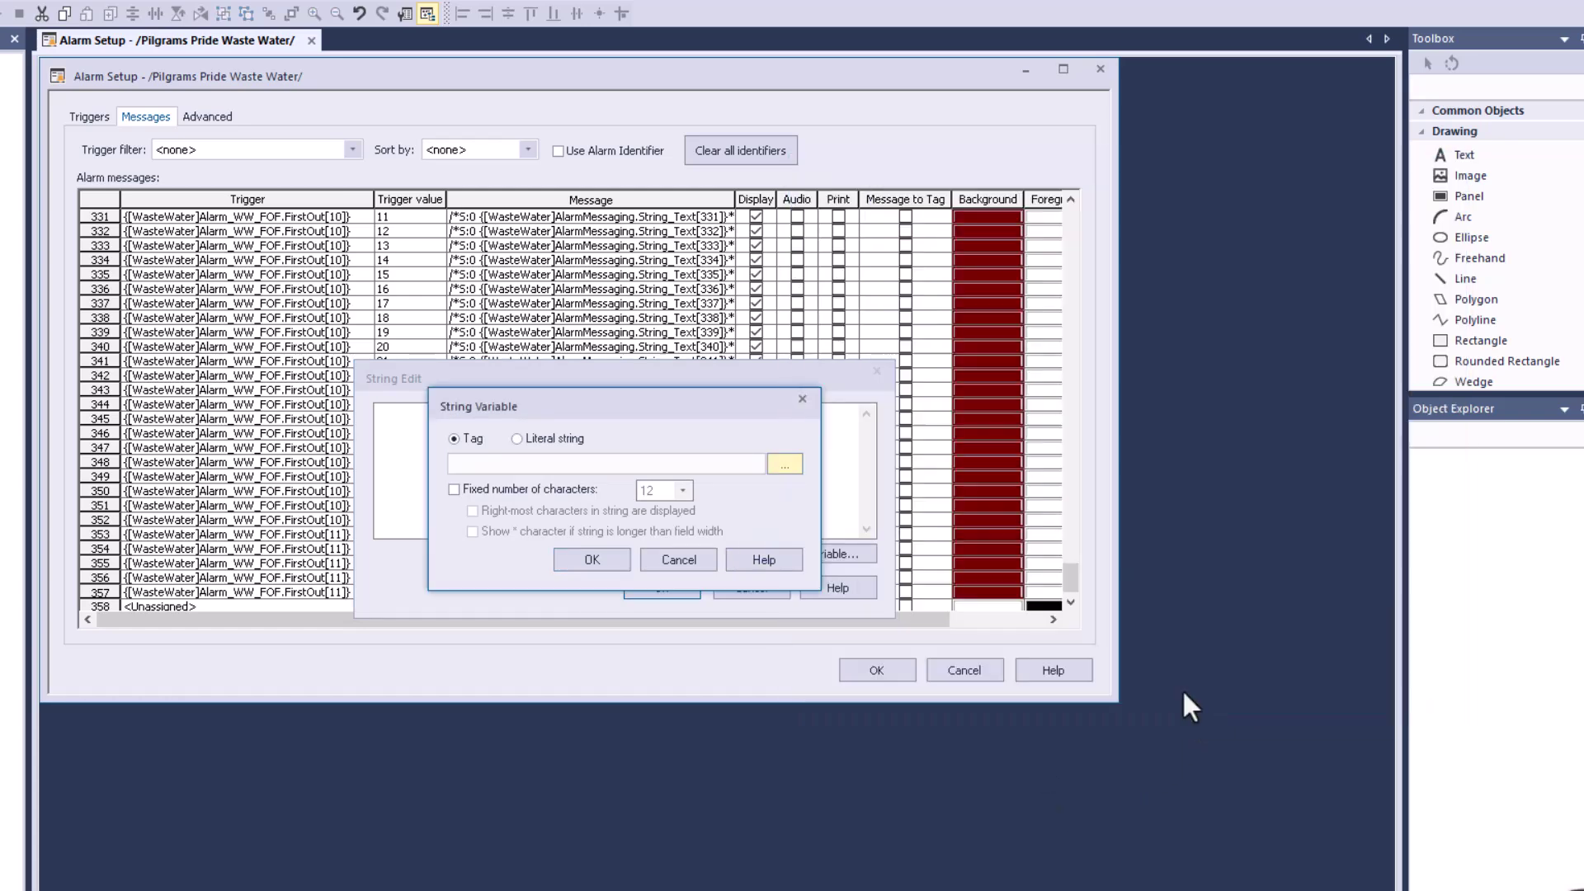
click(607, 556)
click(634, 581)
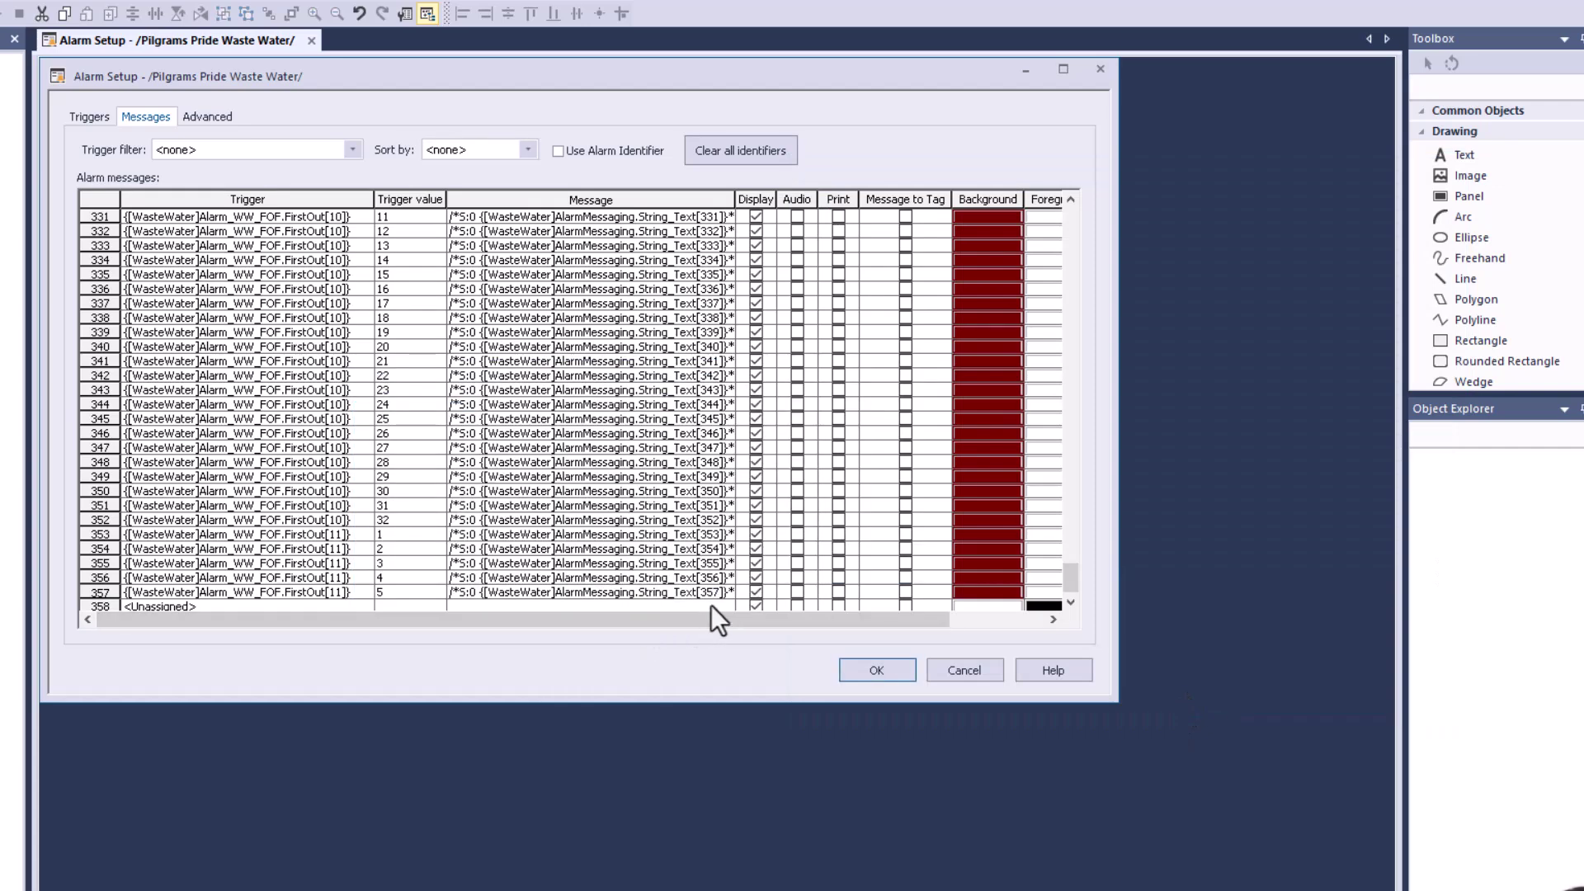
click(1071, 605)
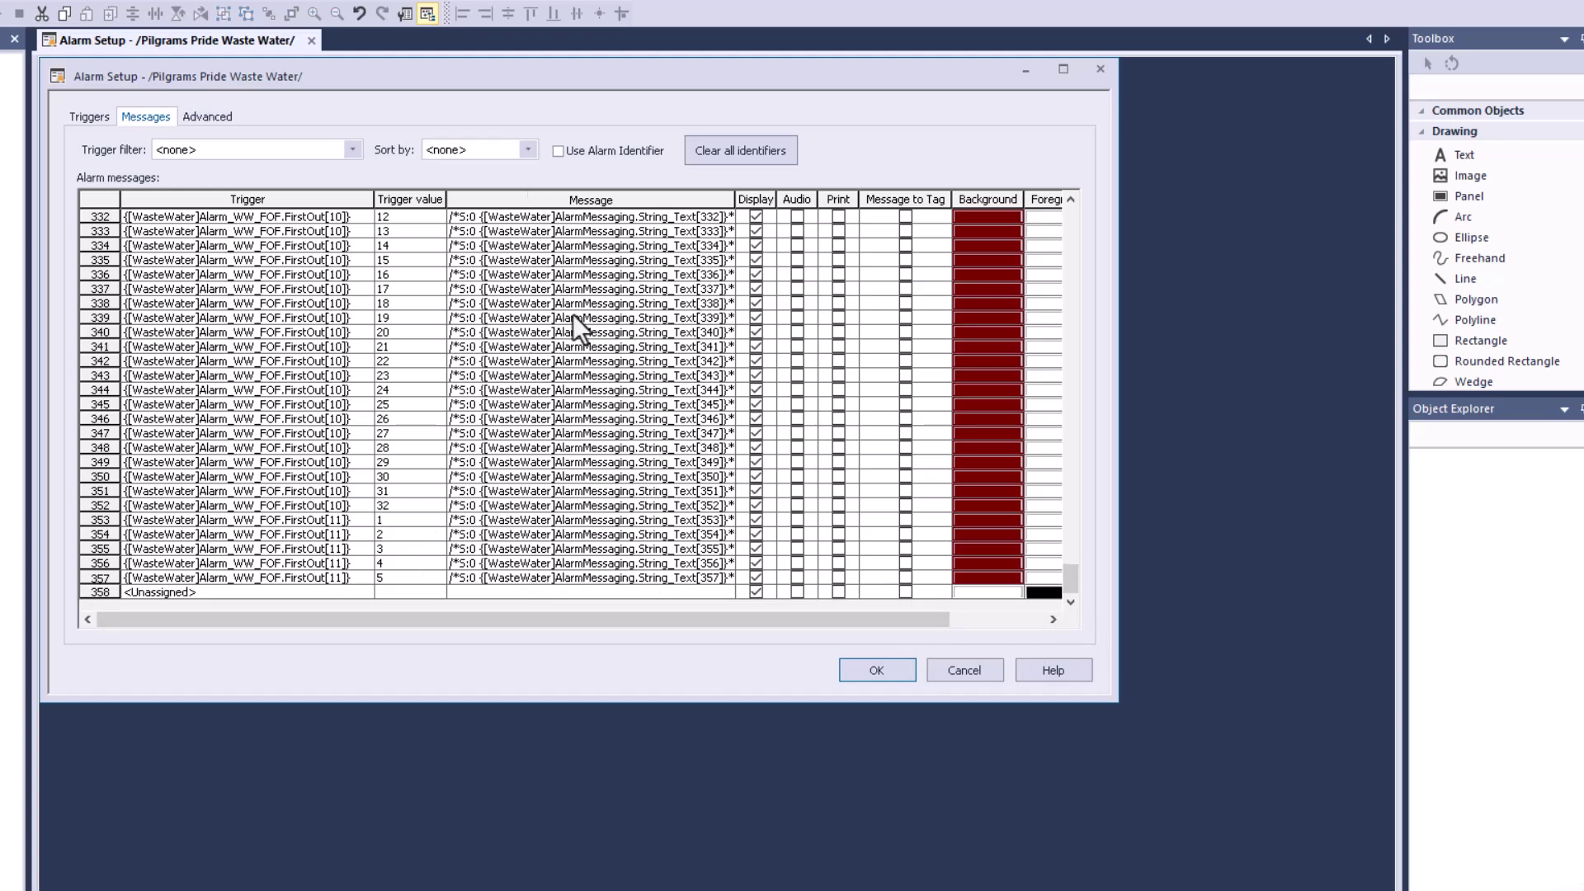
click(534, 592)
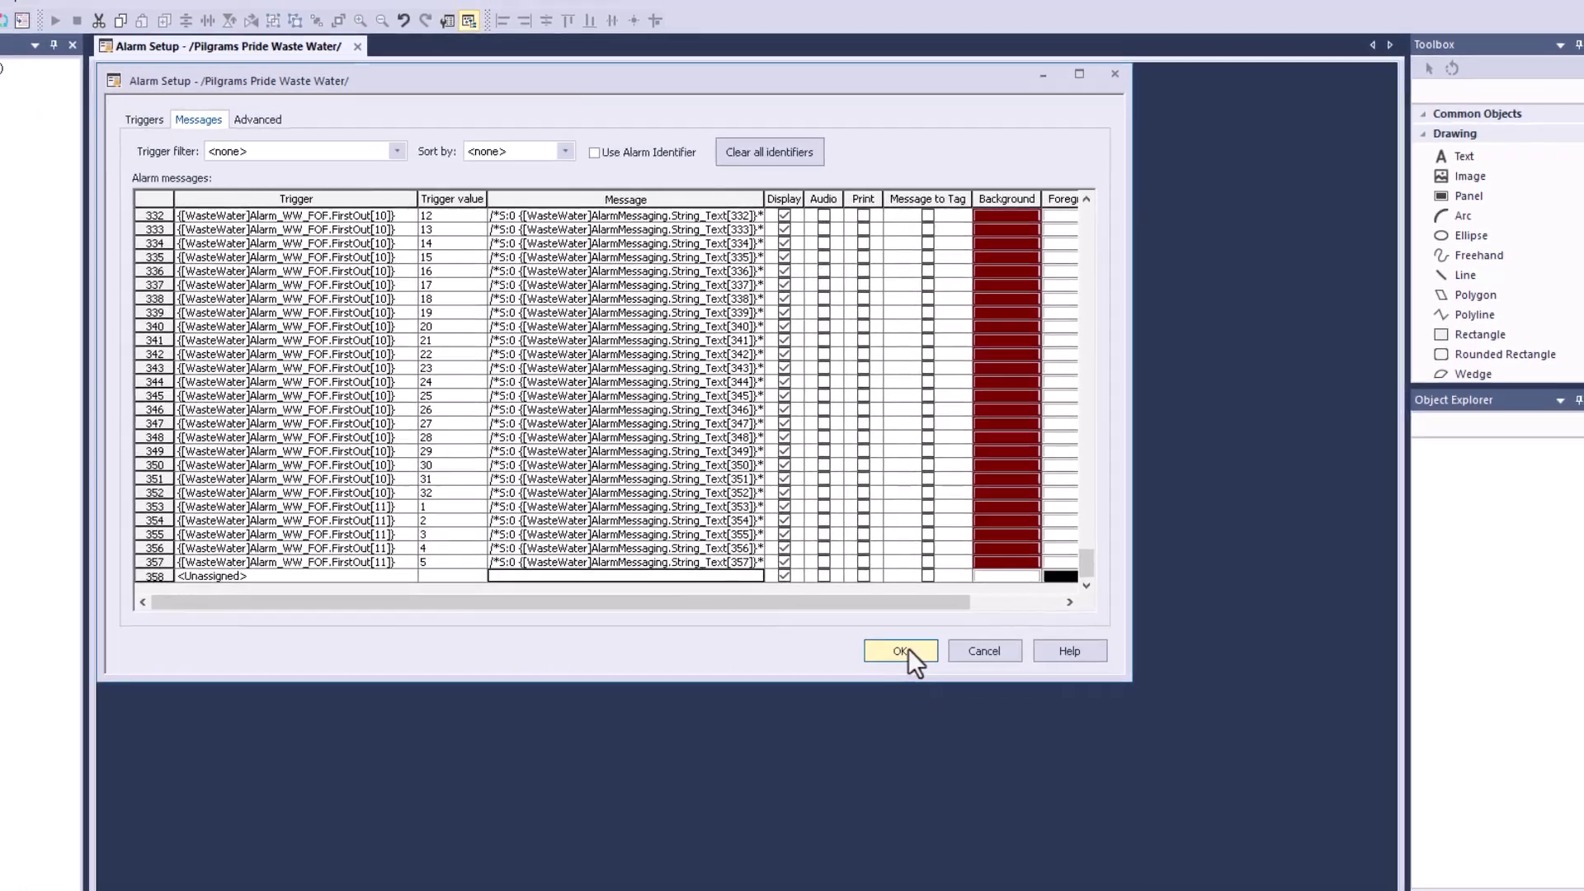
Save Alarm Setup, run Test Application, and dismiss the HMI's diagnostics panel
click(891, 668)
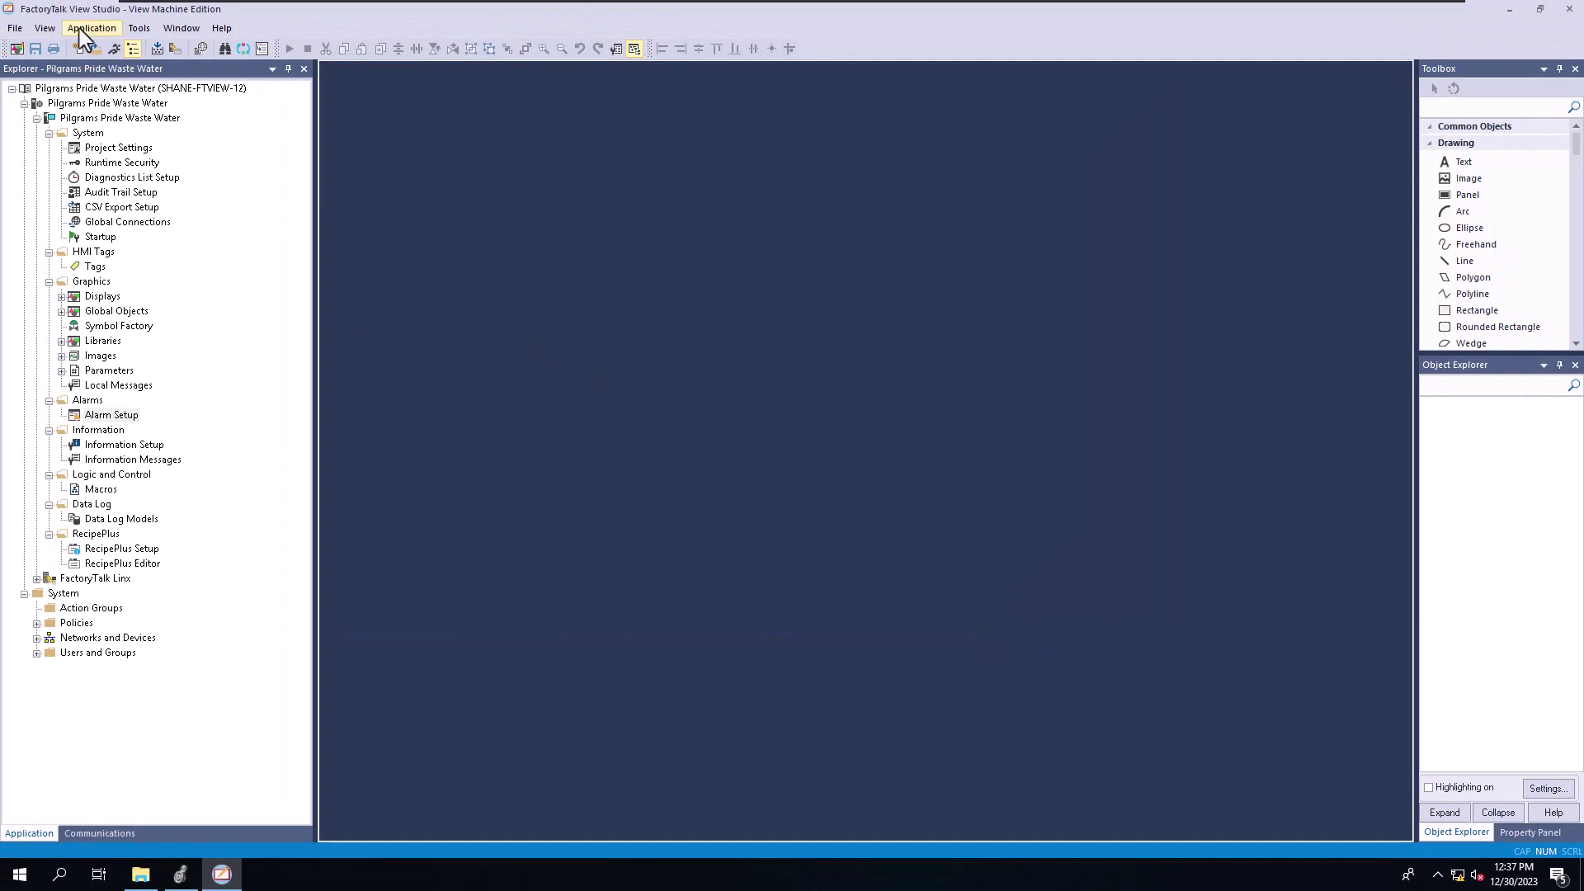
click(90, 29)
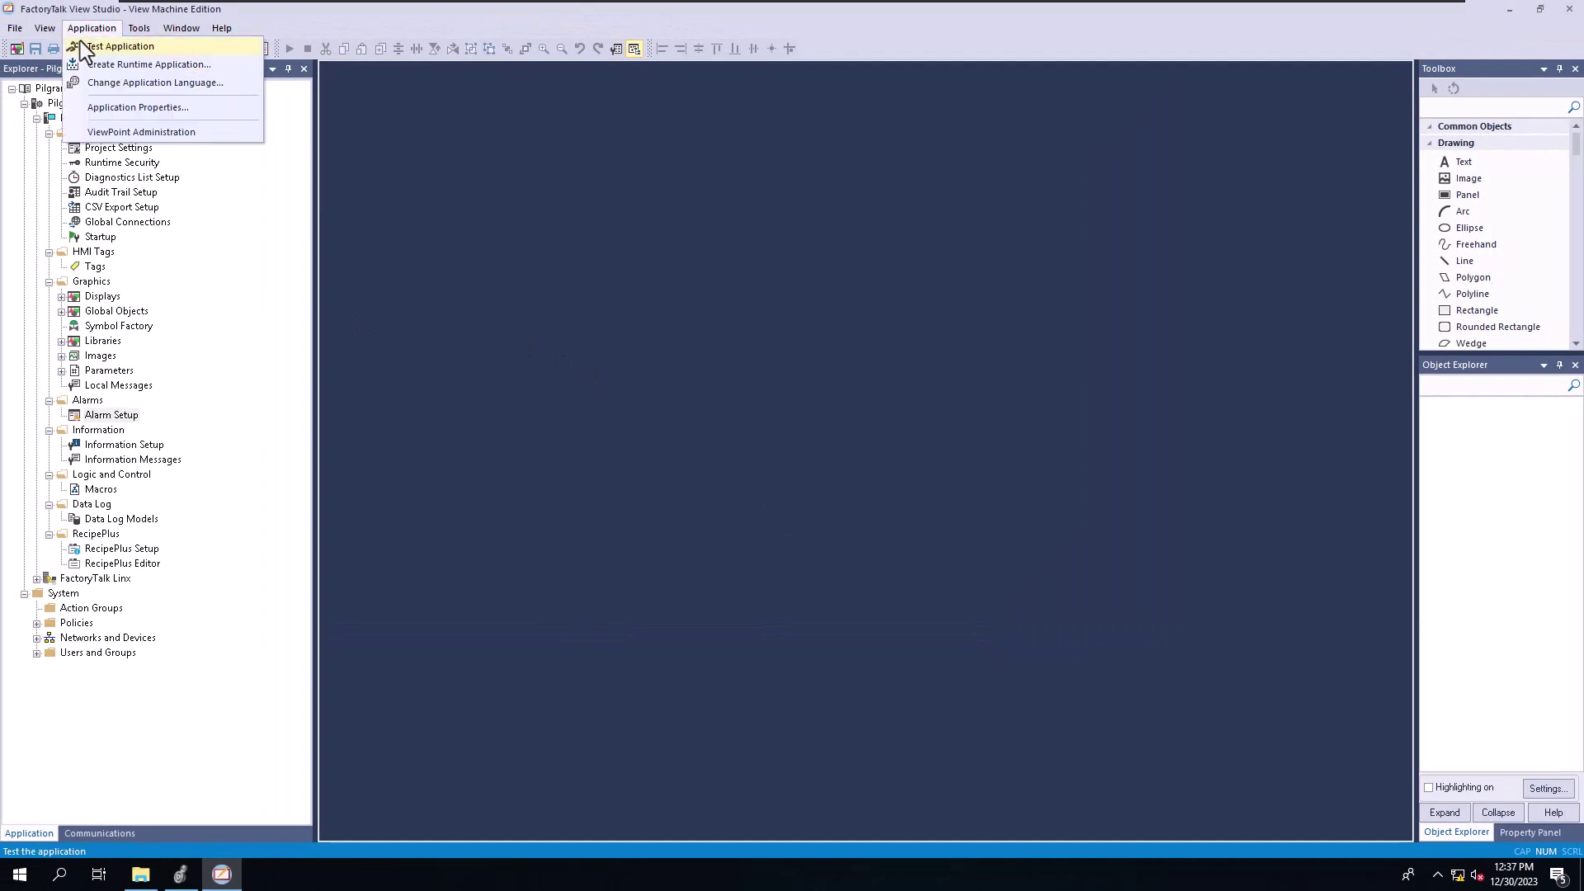
click(86, 64)
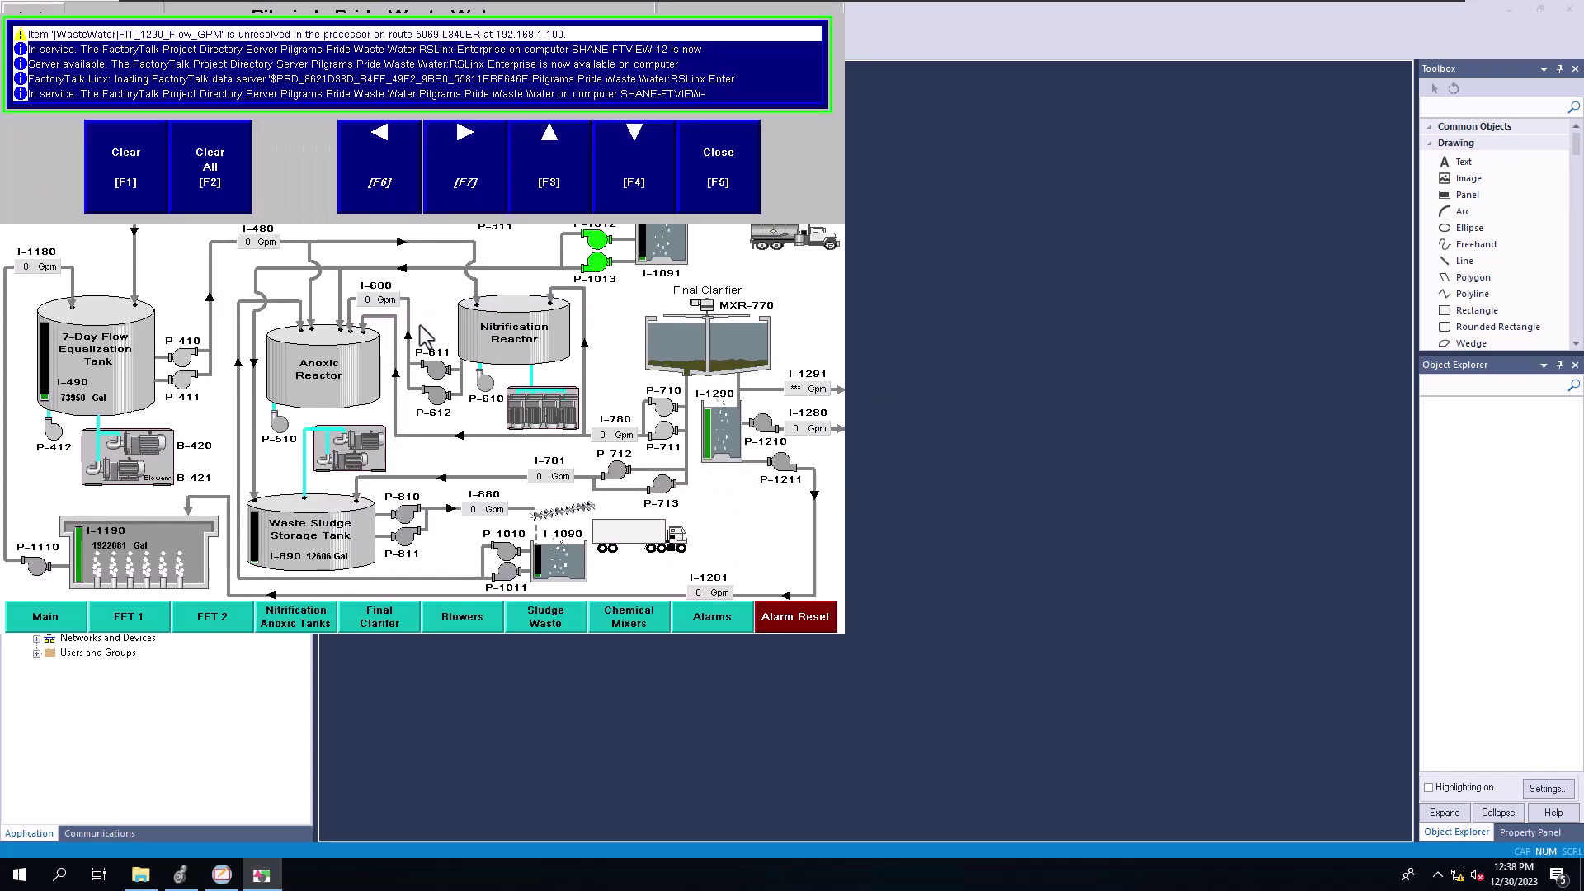
click(744, 176)
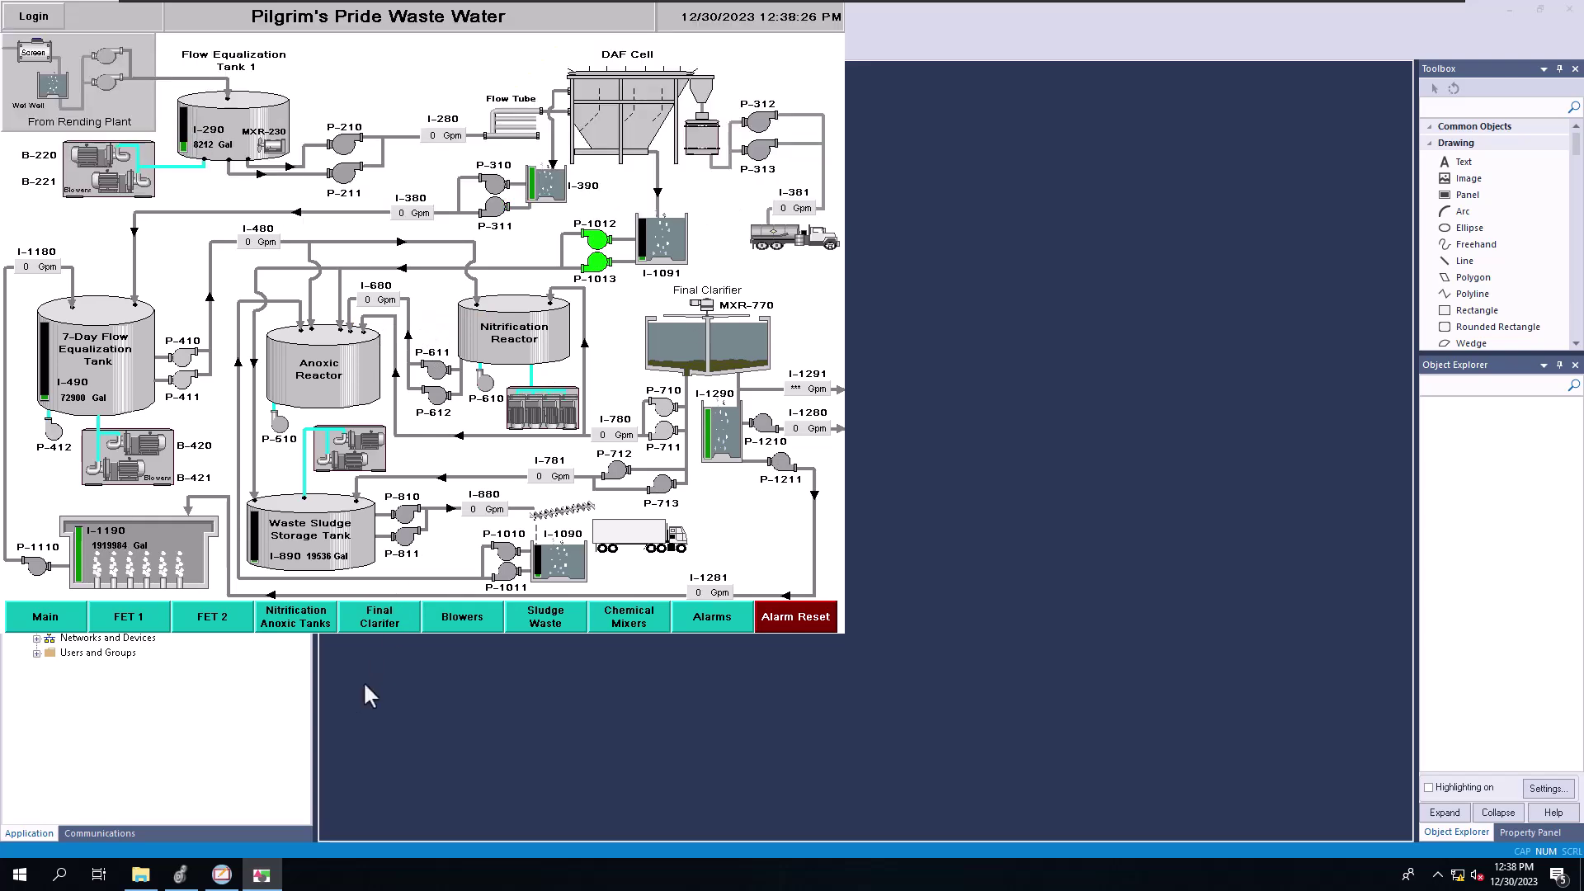
In Logix Designer, select String_Text[311], [313] and [314] holding the B821 message
click(180, 874)
click(766, 435)
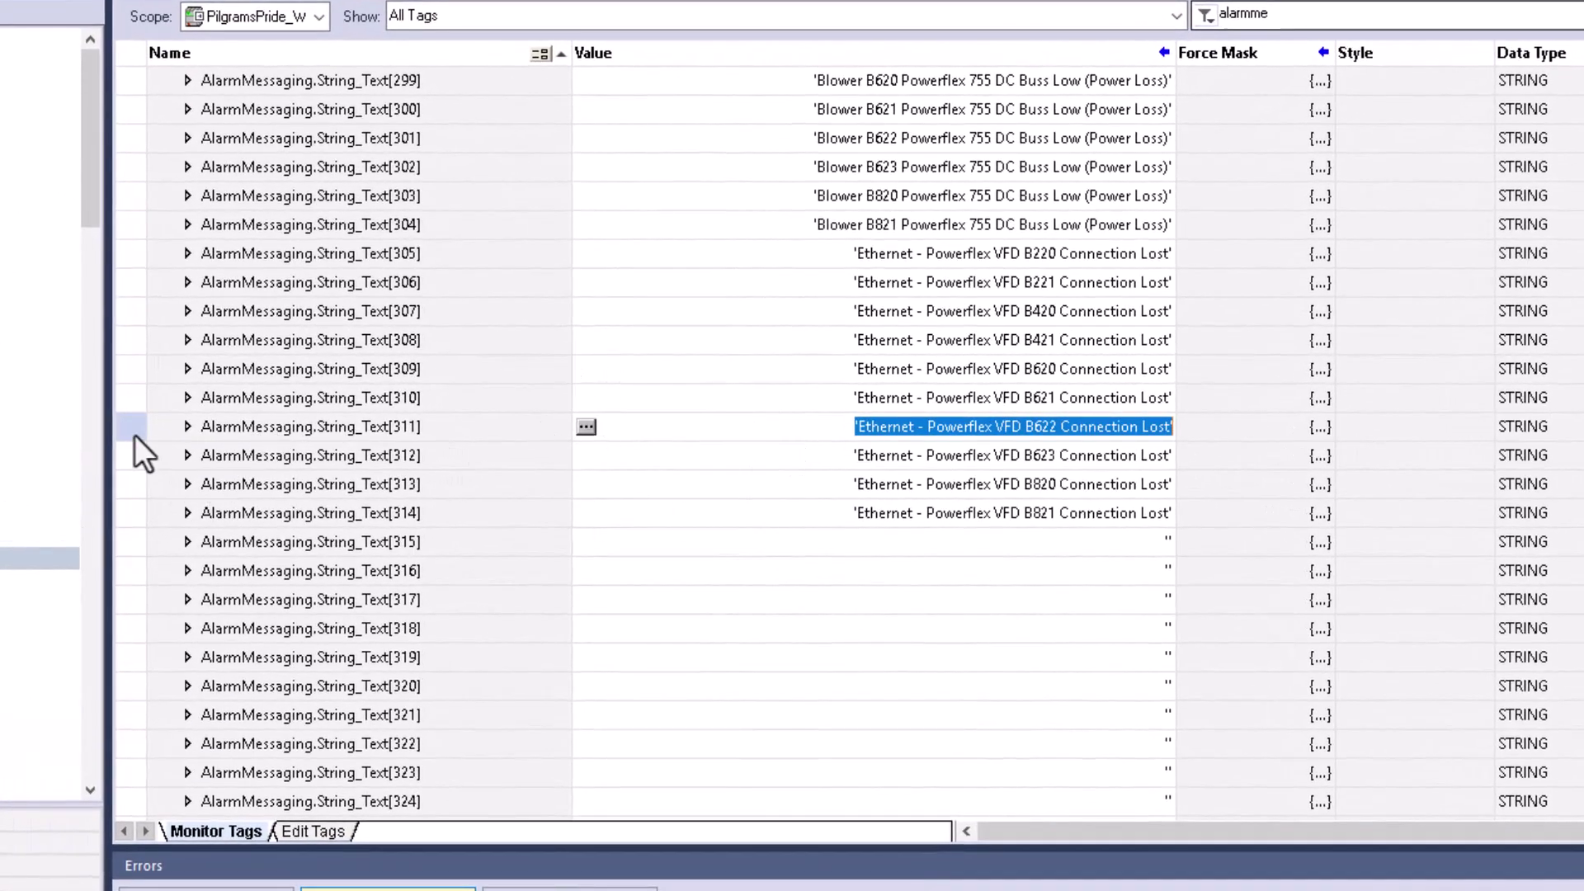
click(128, 429)
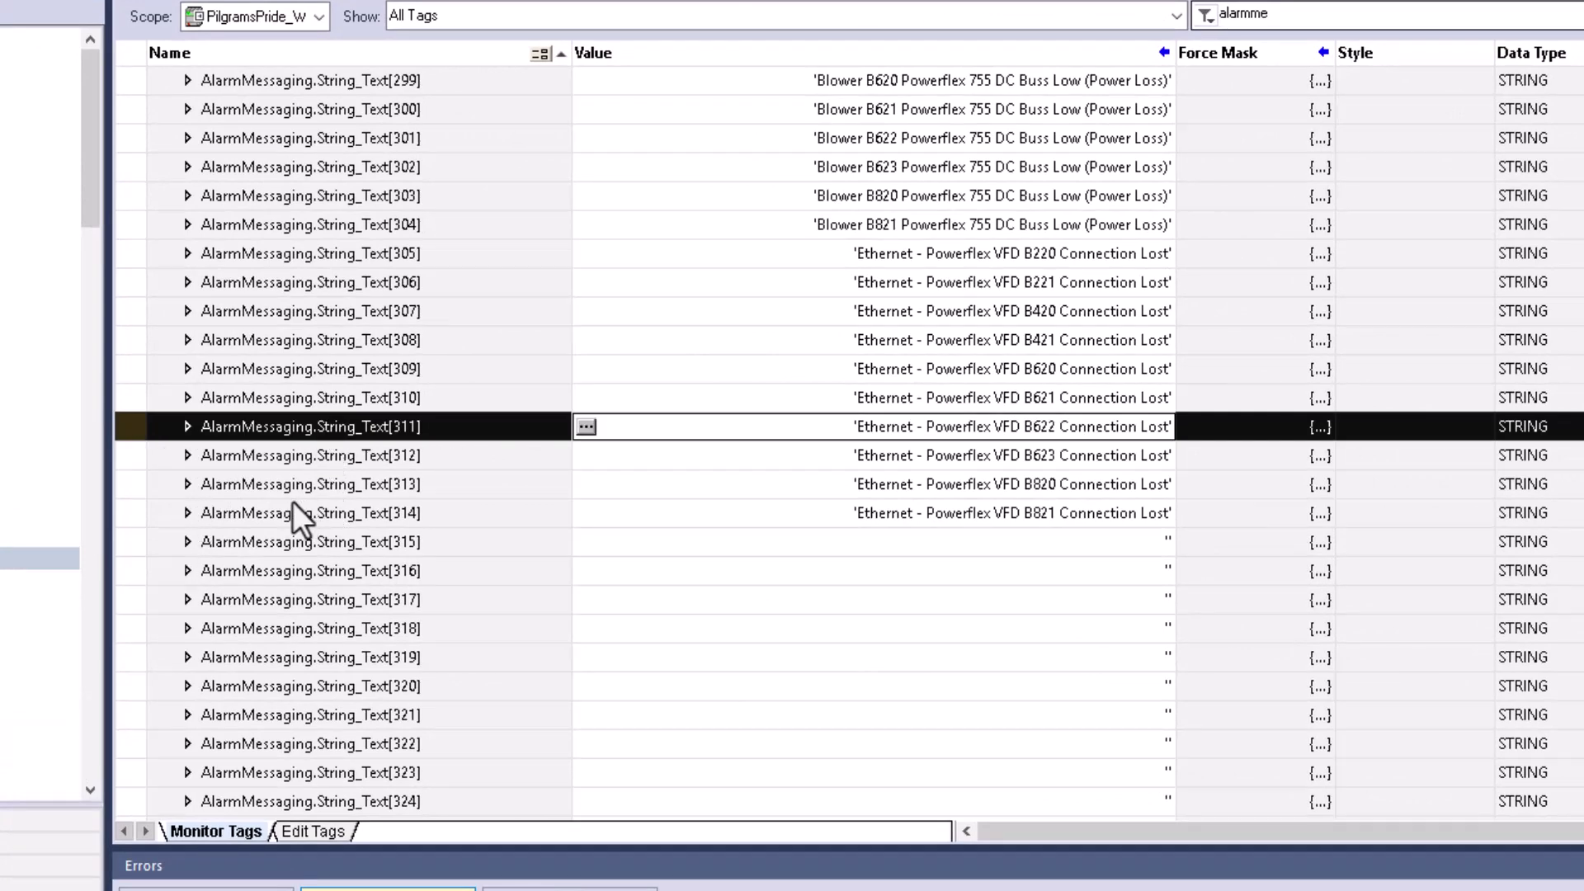
click(124, 492)
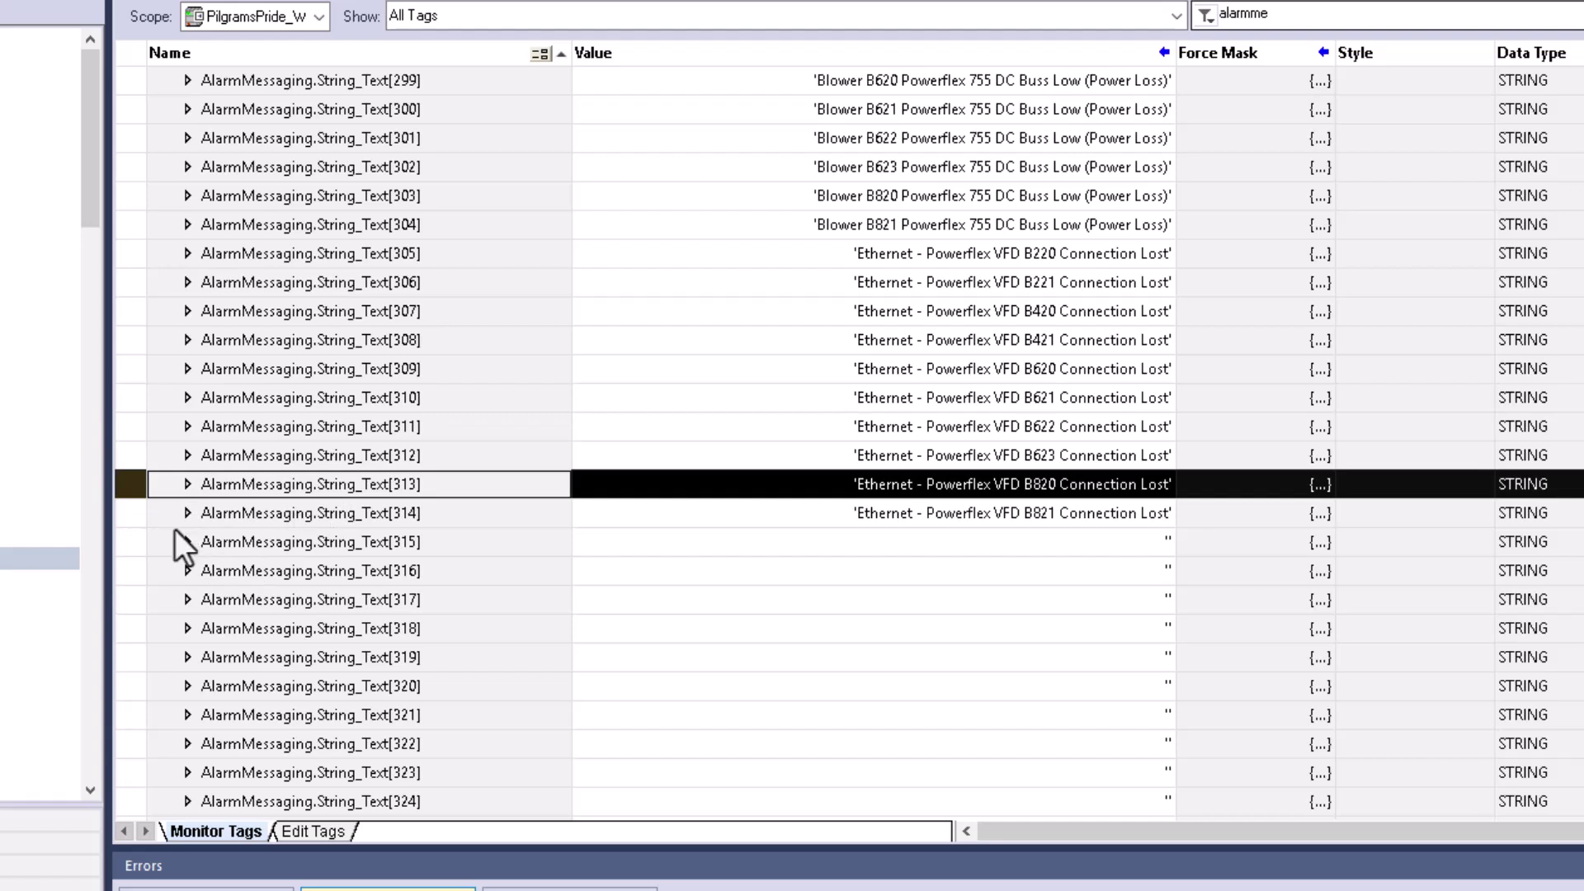
click(132, 518)
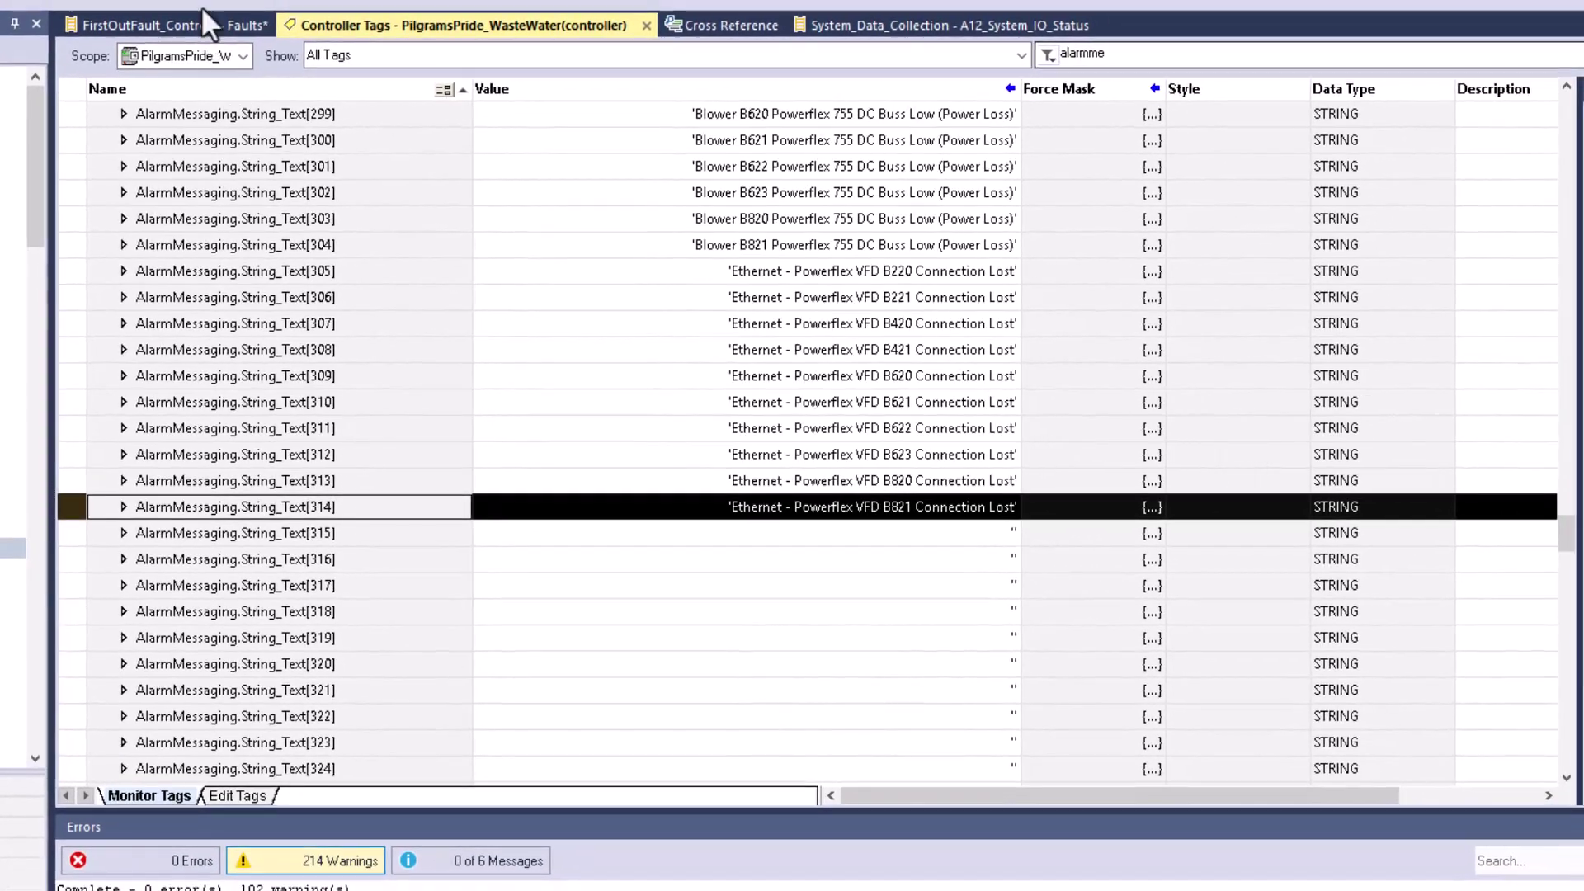
Toggle the ALARM_314 coil on rung 314 of the Faults routine to on
click(198, 14)
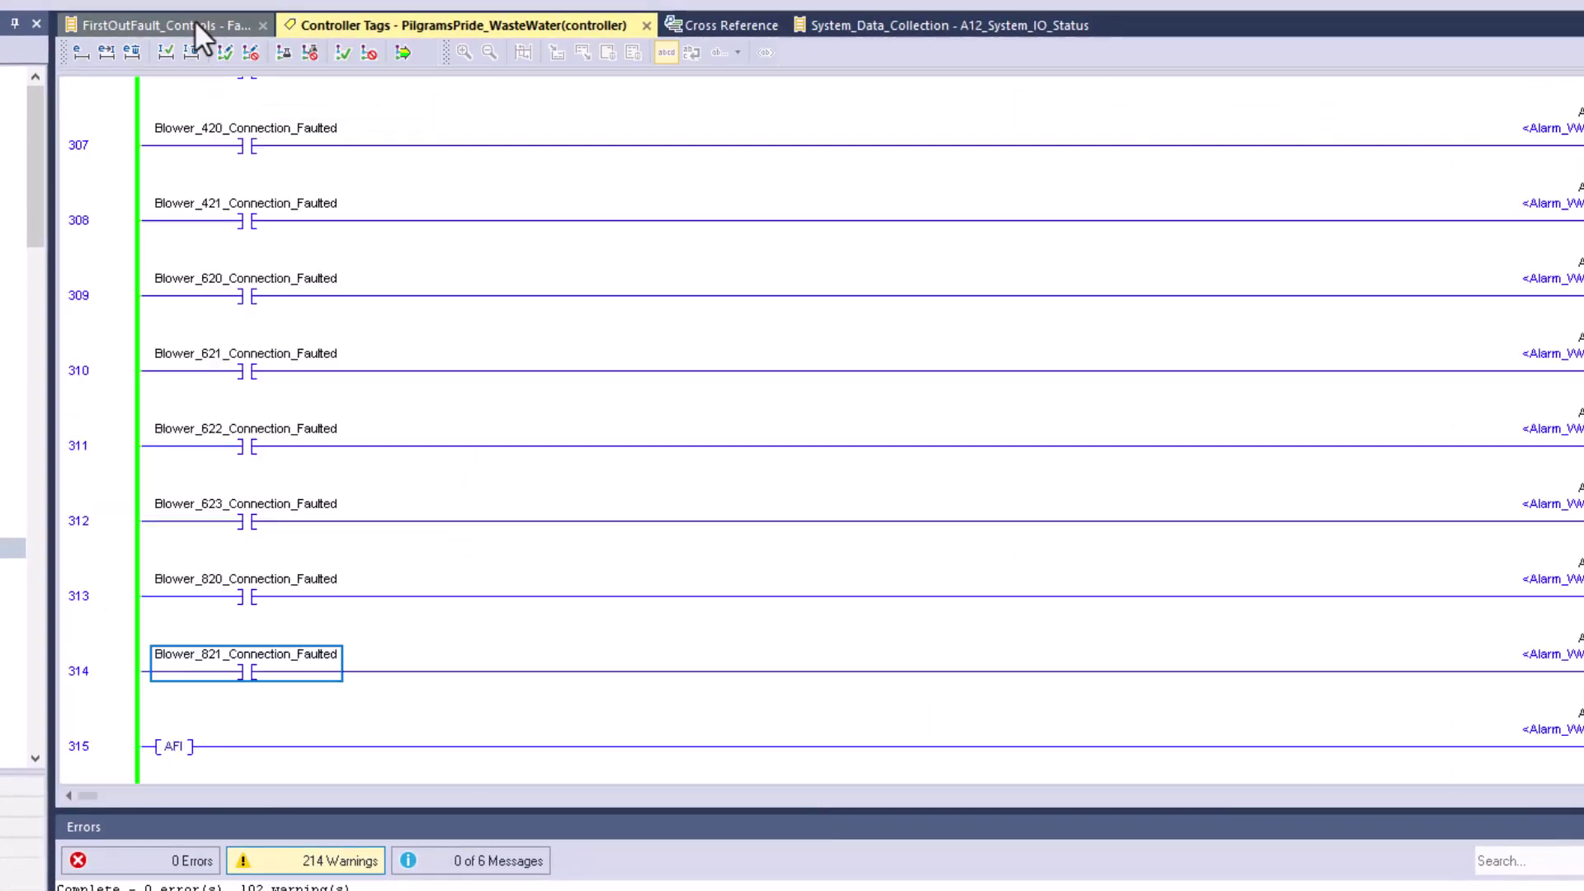
click(116, 687)
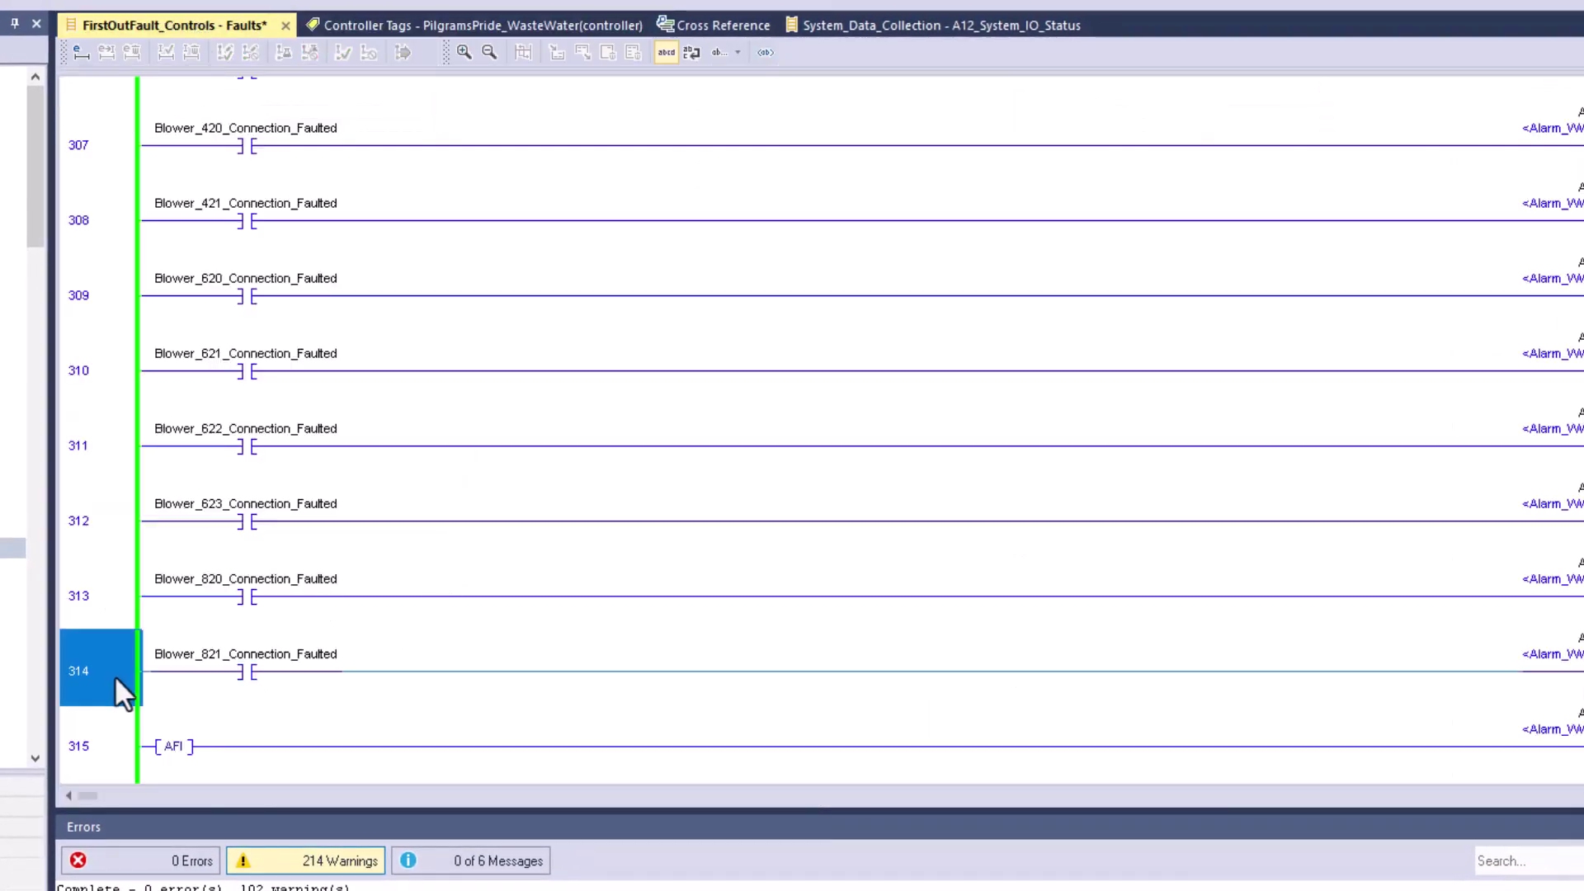
click(264, 678)
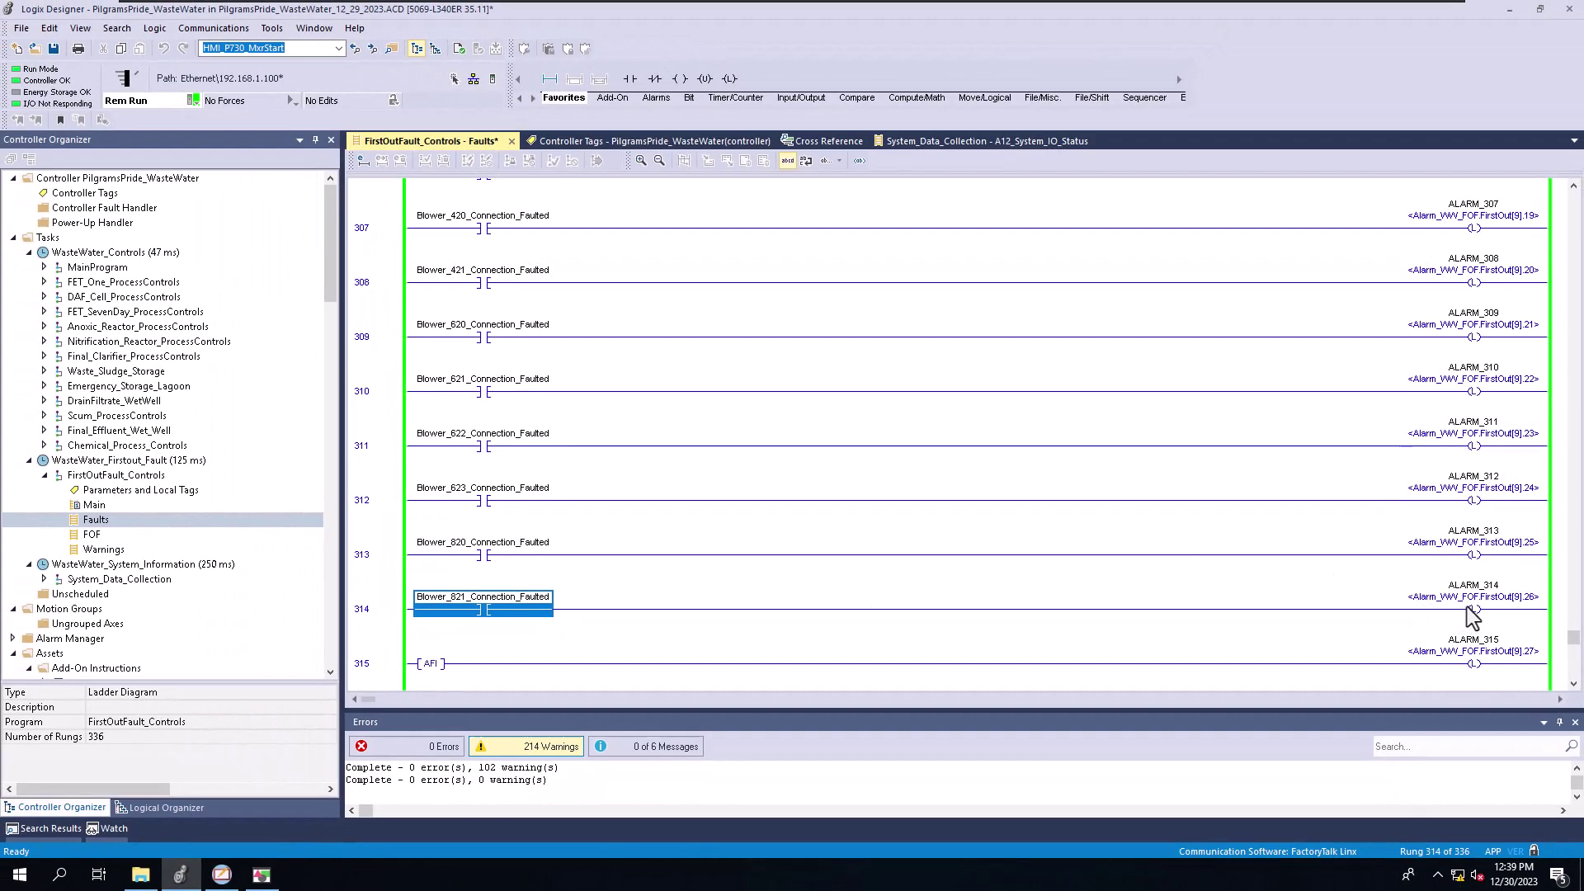
click(1473, 612)
right_click(1474, 612)
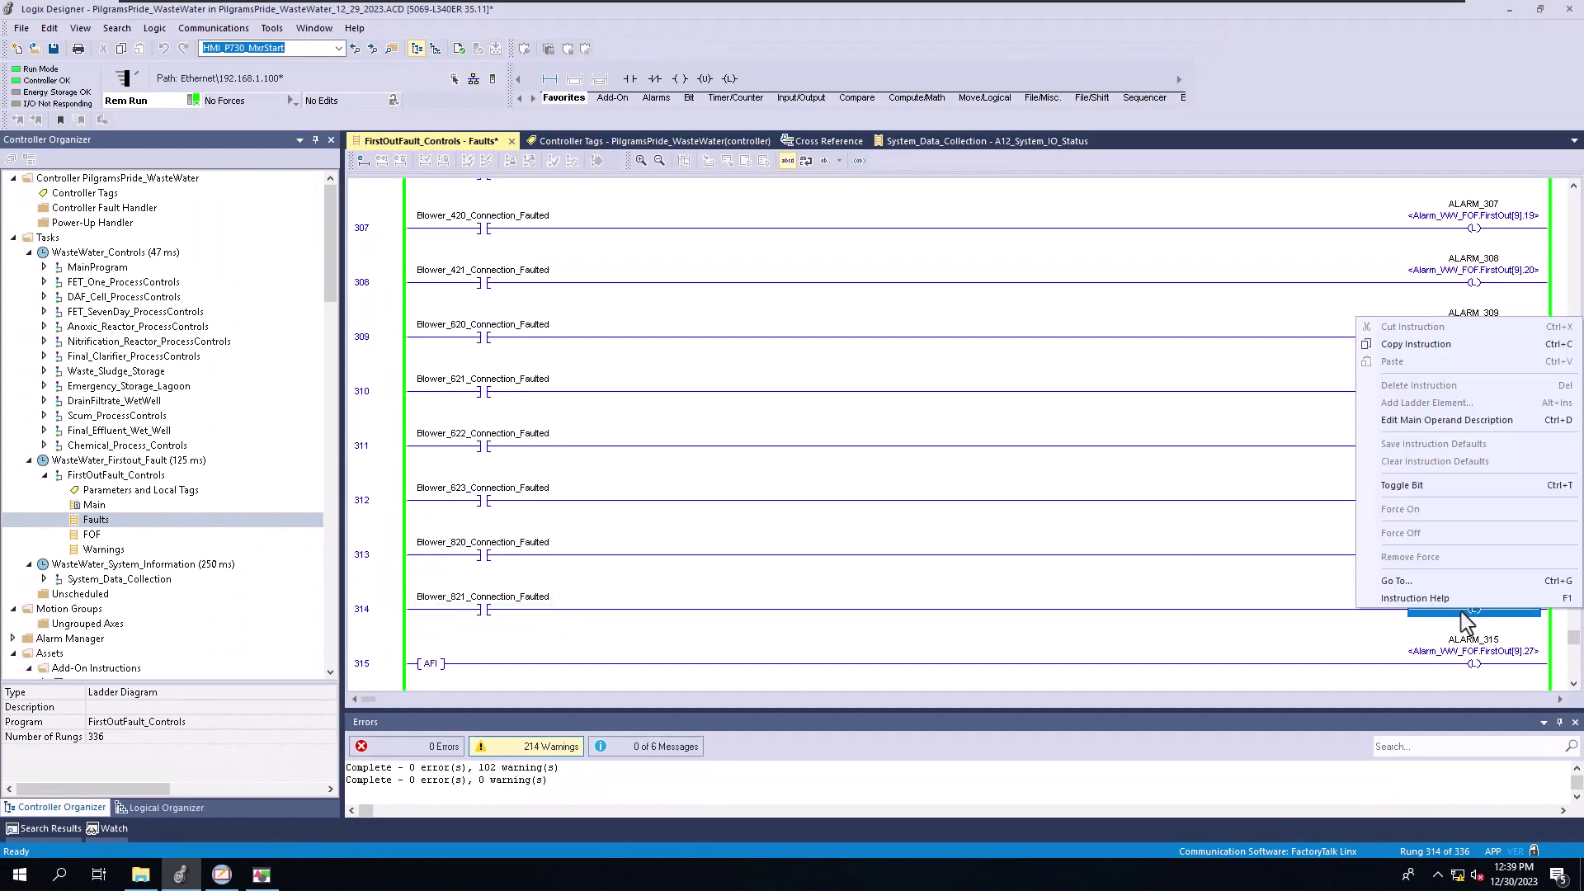
click(1425, 494)
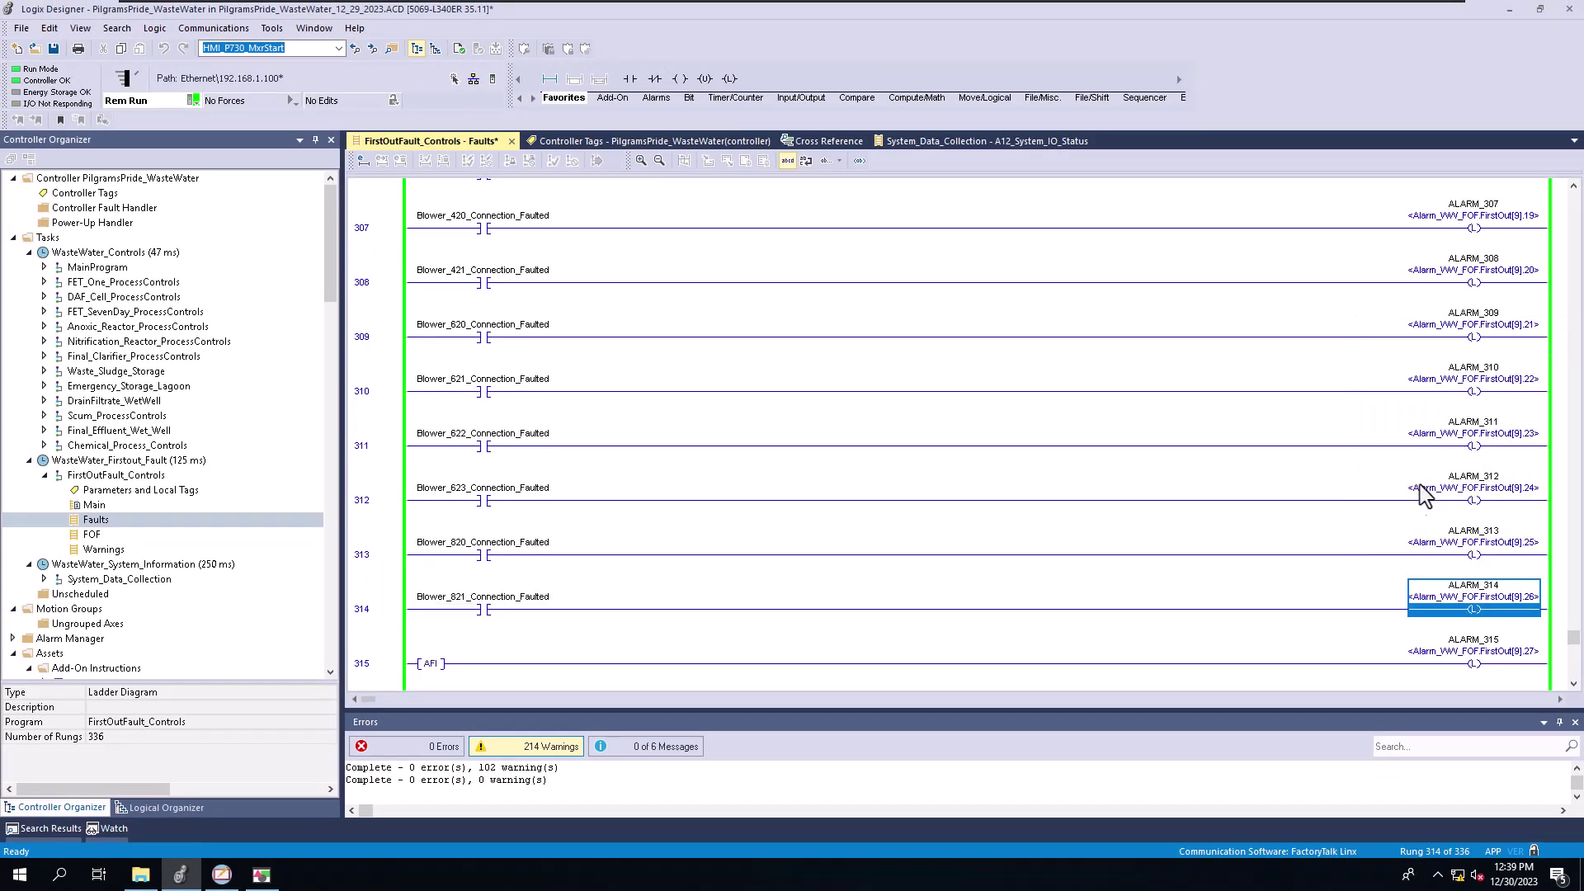
Reset the B821 connection-lost alarm banner on the HMI and view it in Alarm History
click(262, 875)
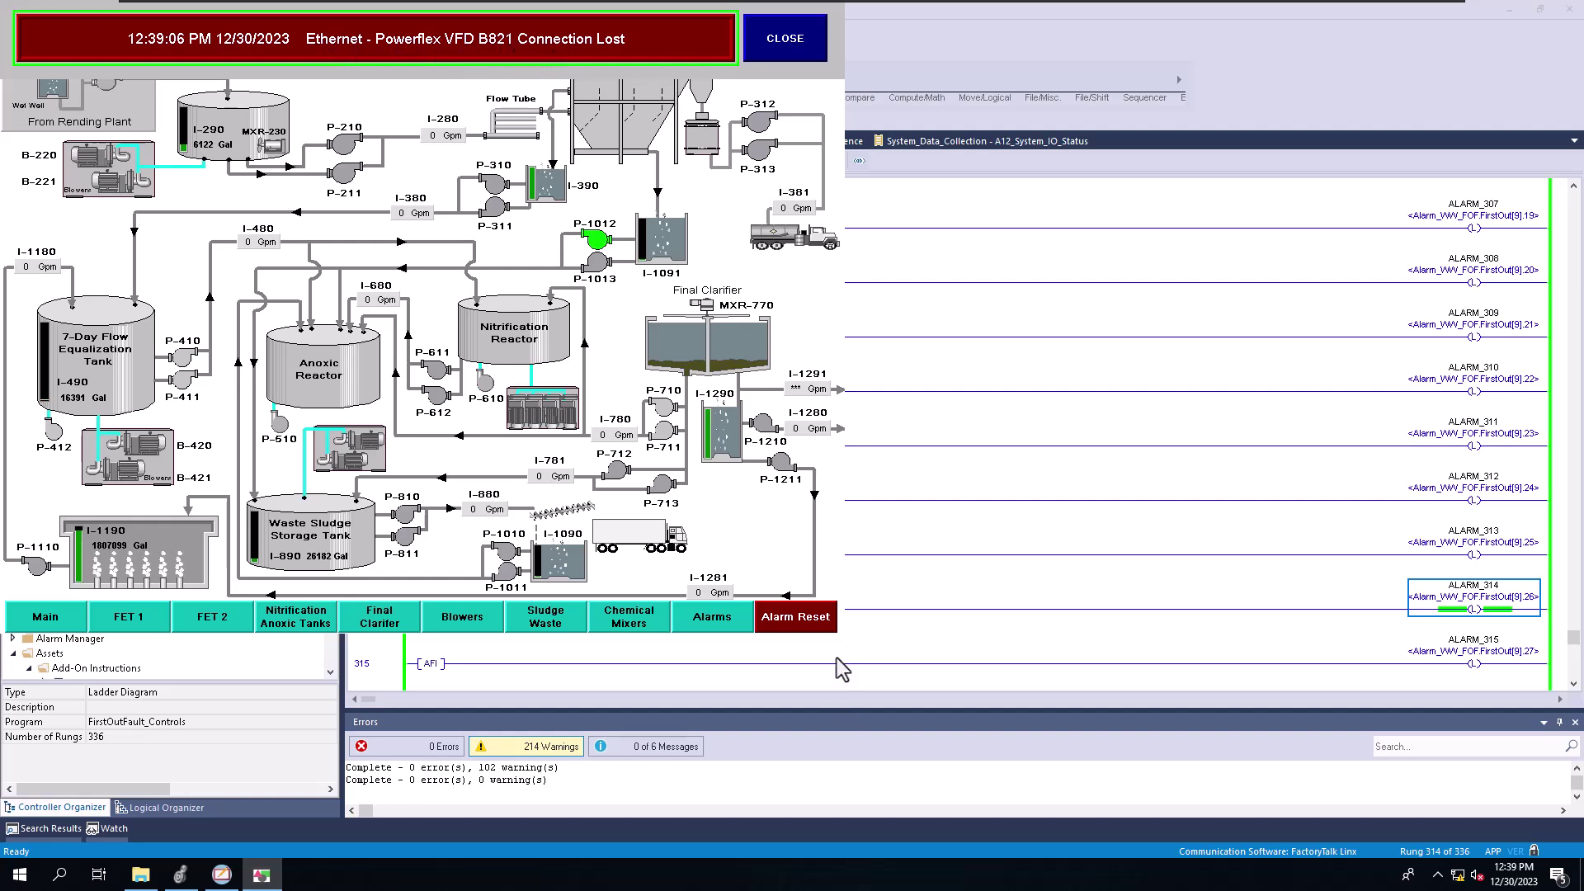
click(820, 626)
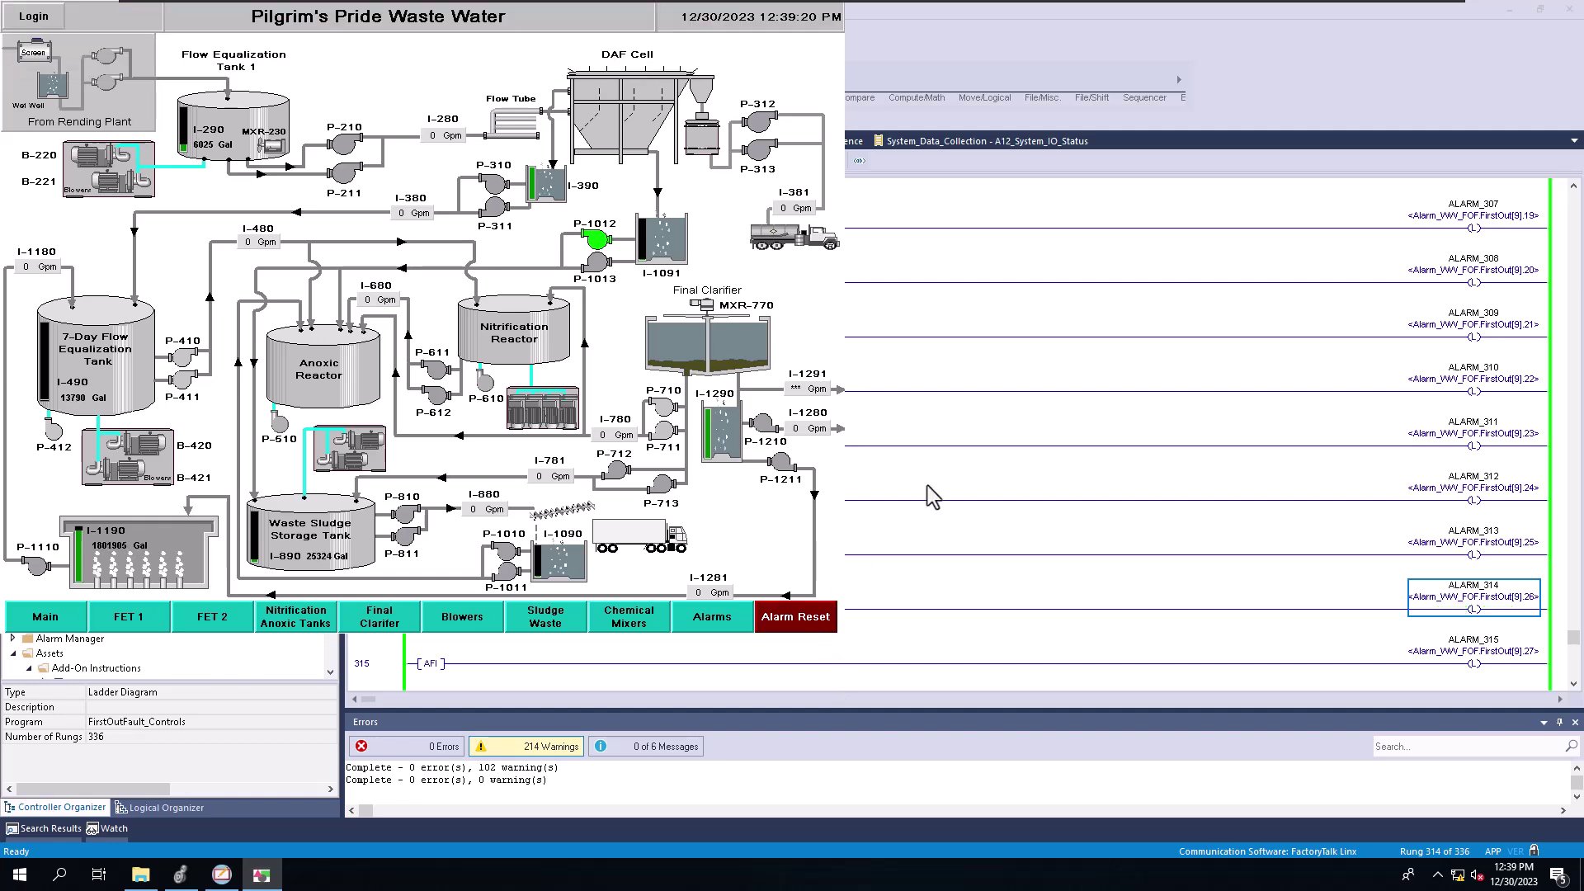
click(716, 615)
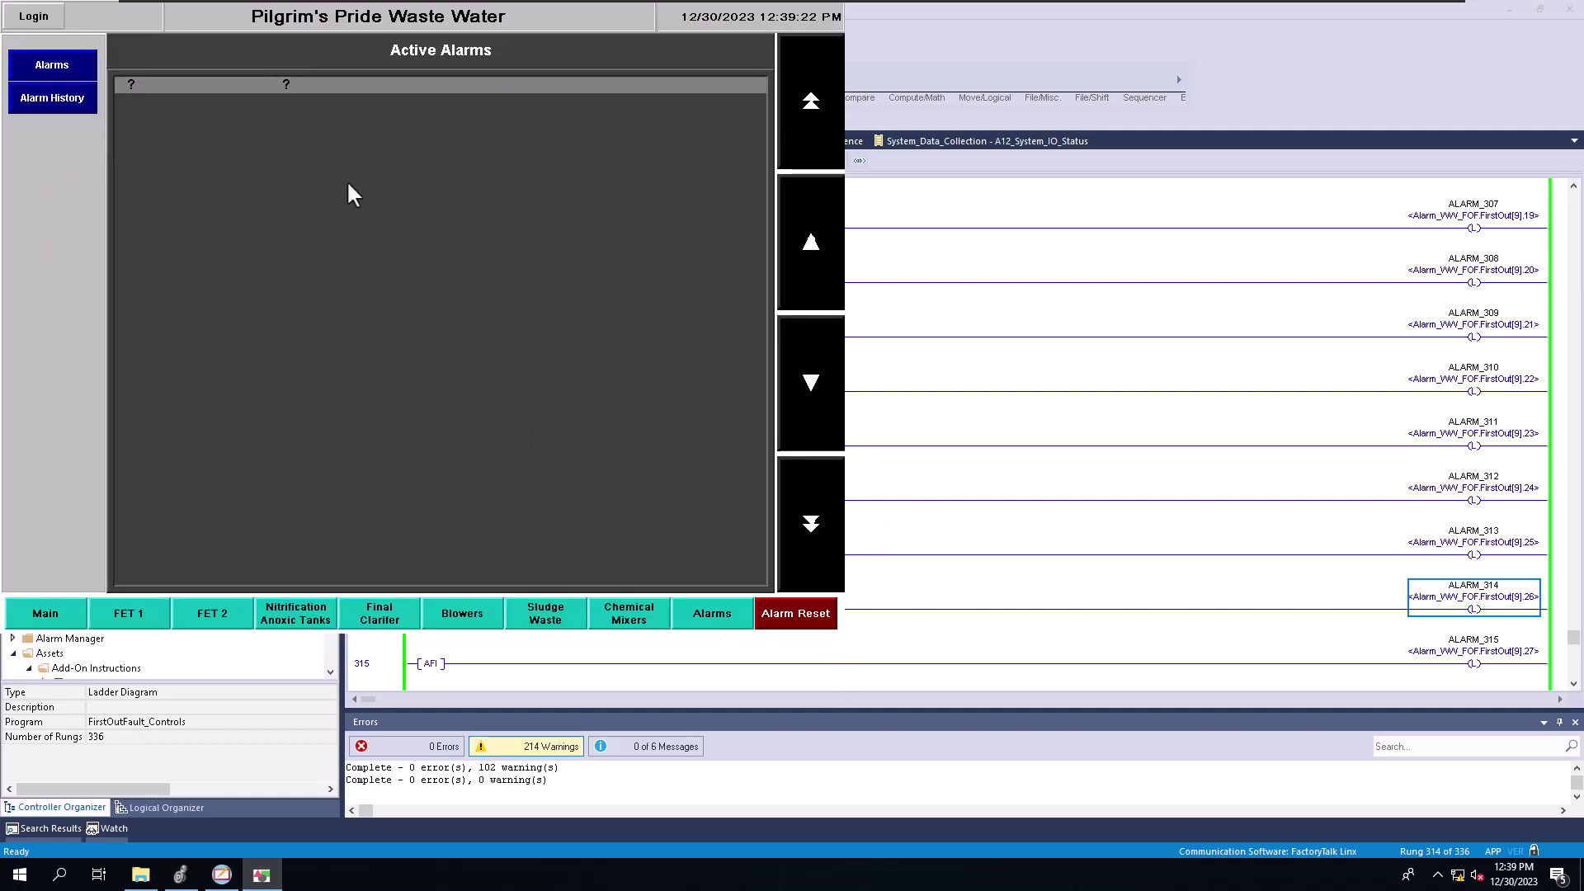
click(57, 104)
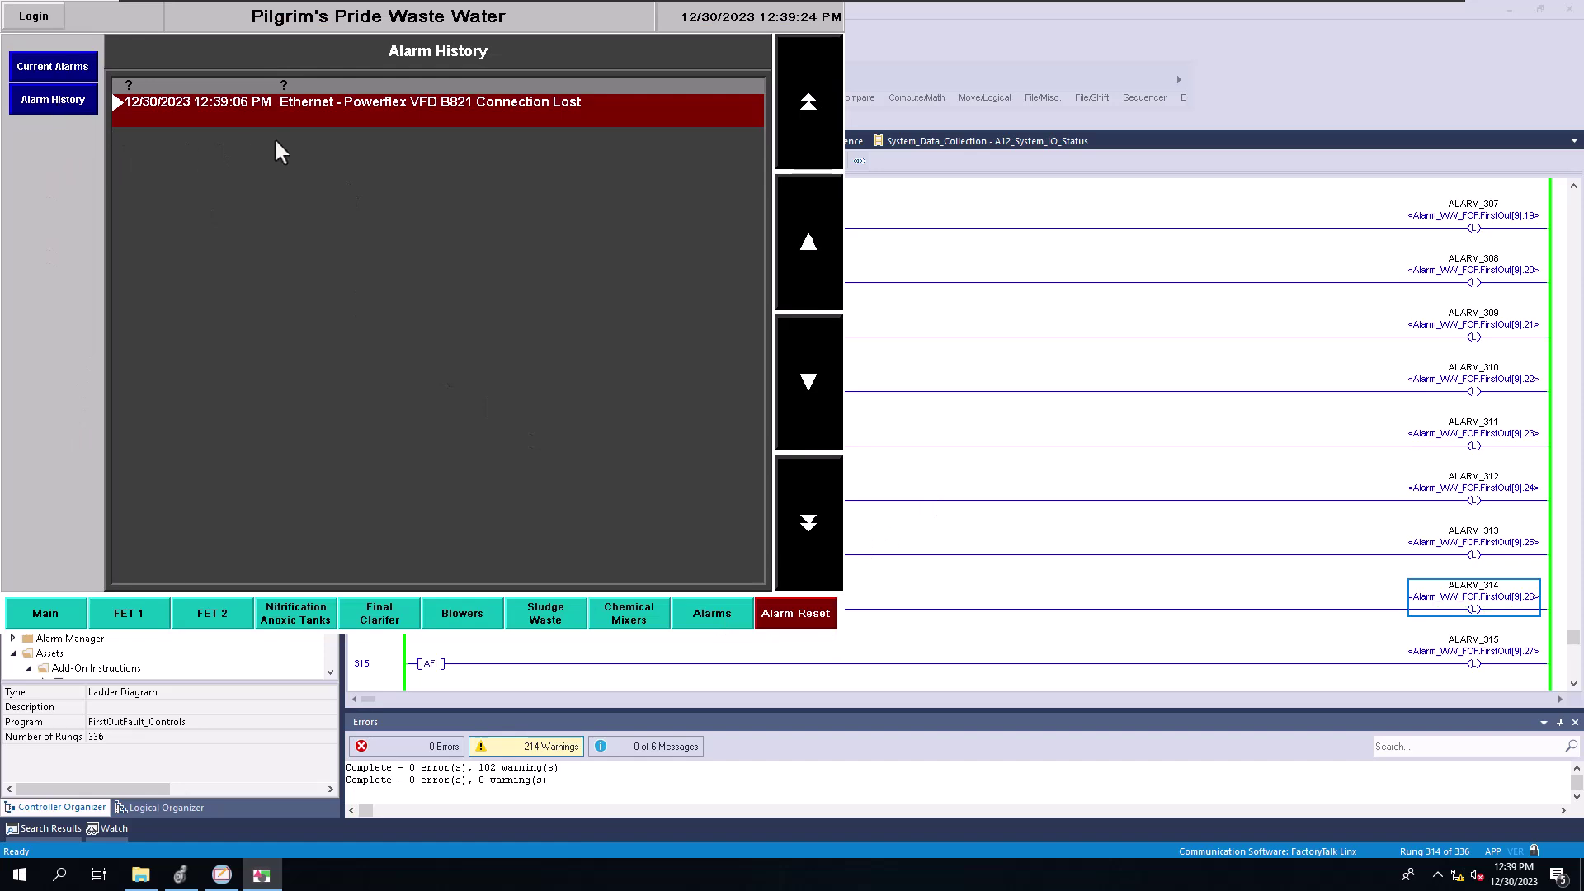
click(994, 528)
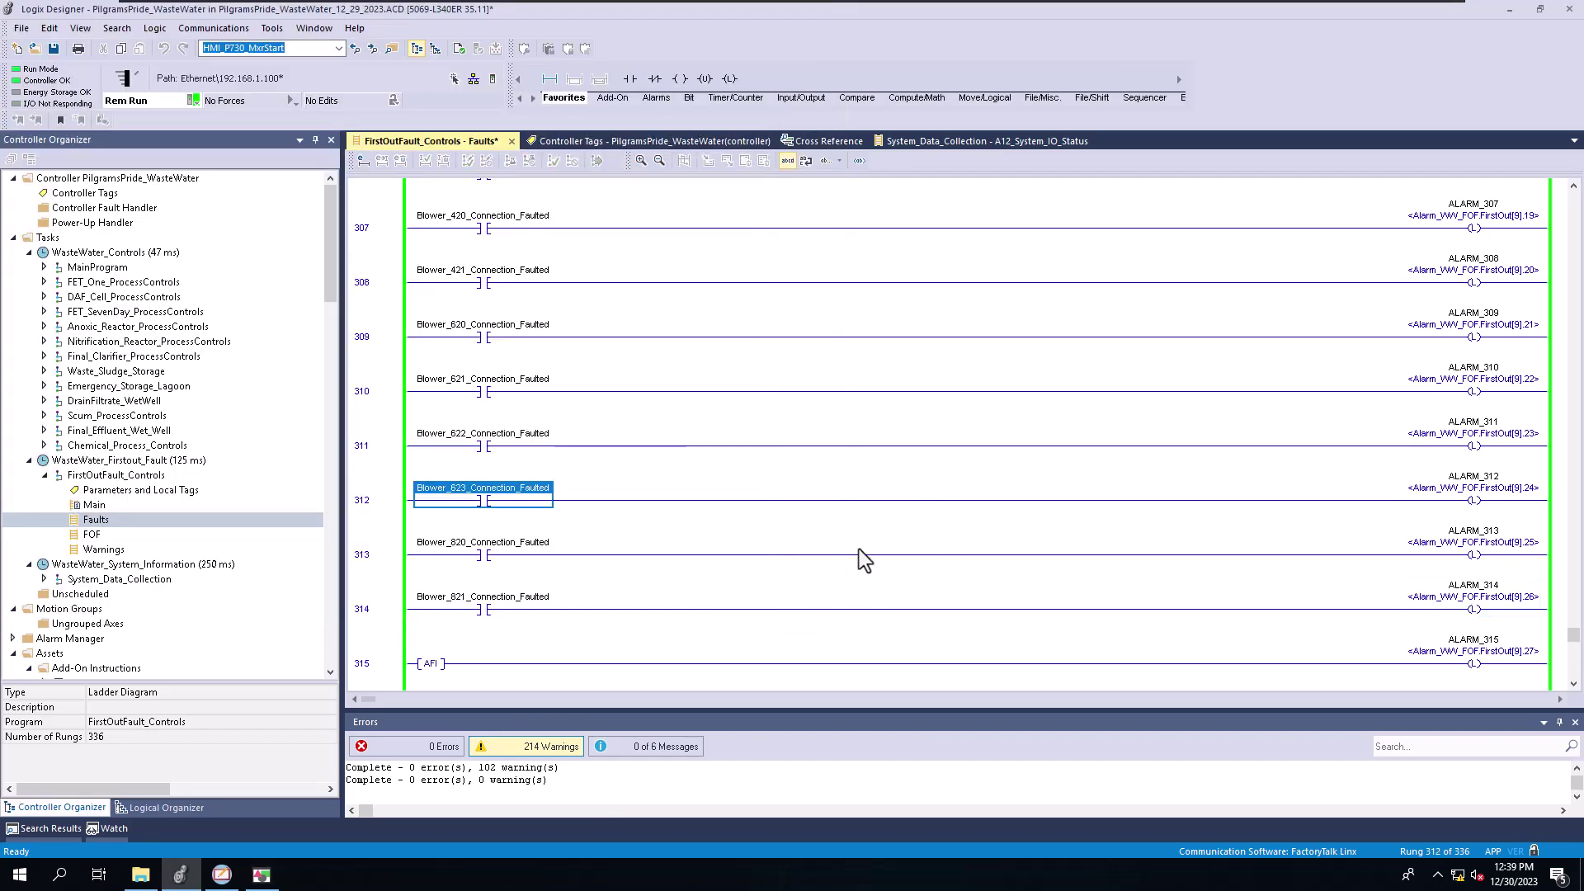
Review the Alarm Setup message rows' triggers, trigger values and String_Text message tags
click(624, 140)
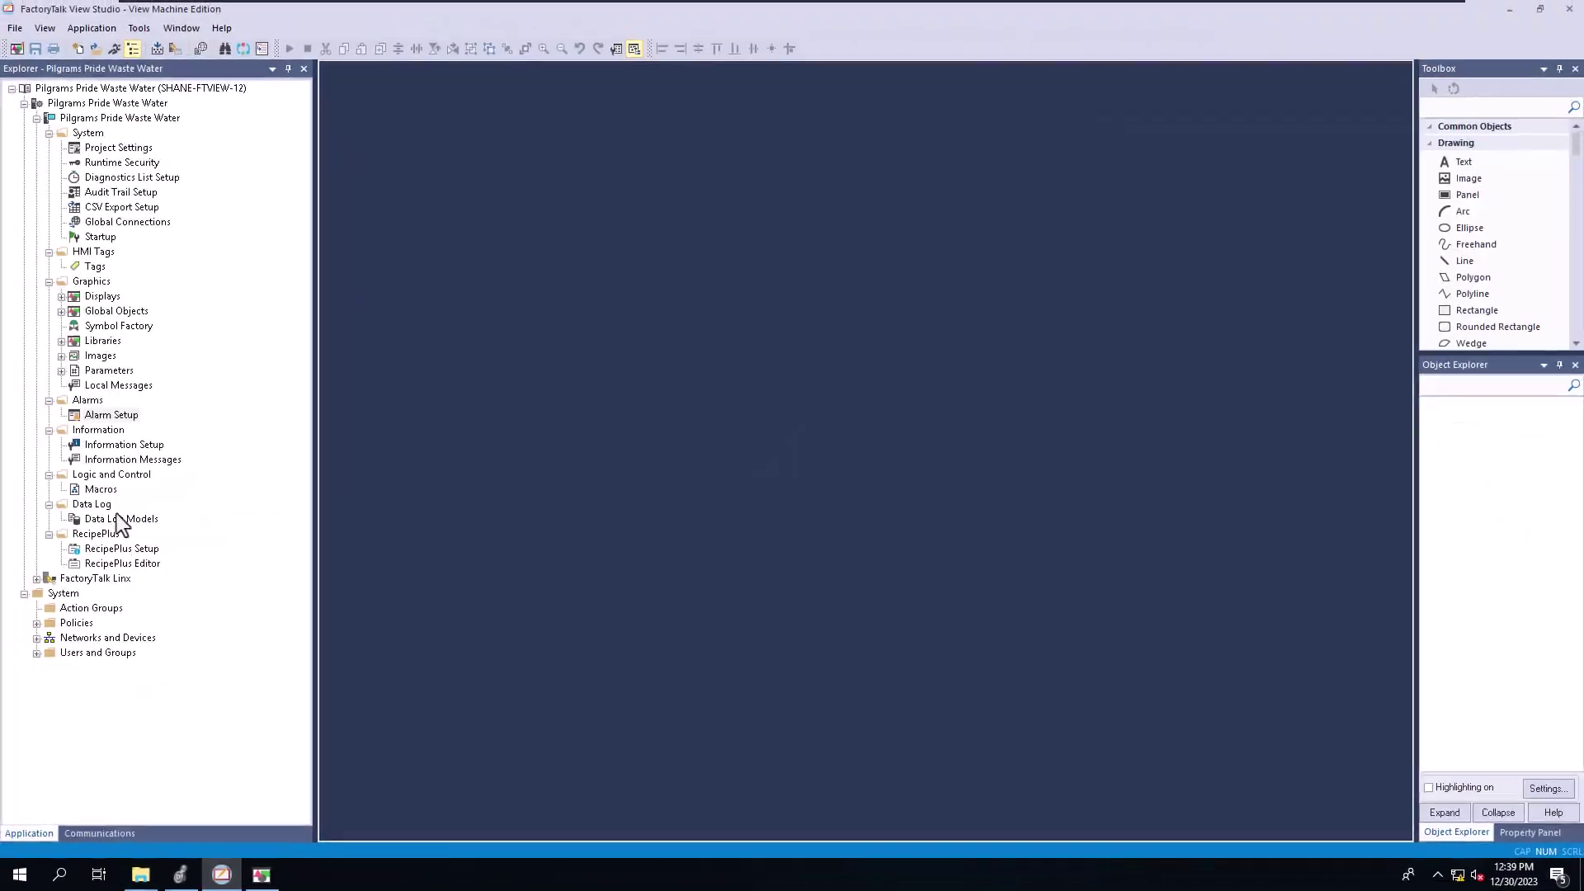
click(105, 417)
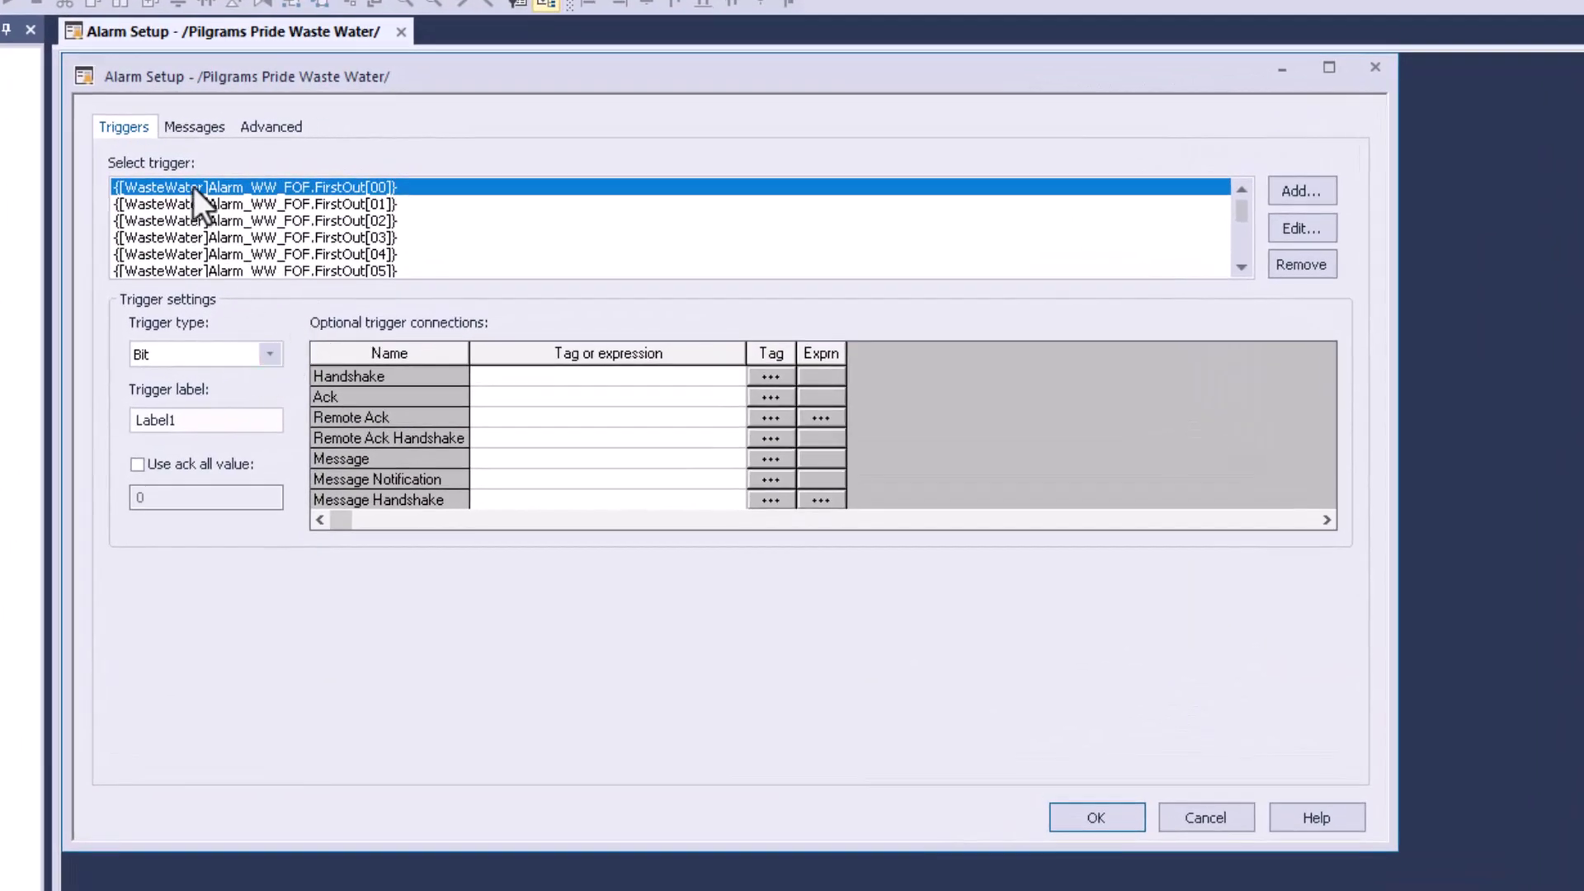
click(198, 128)
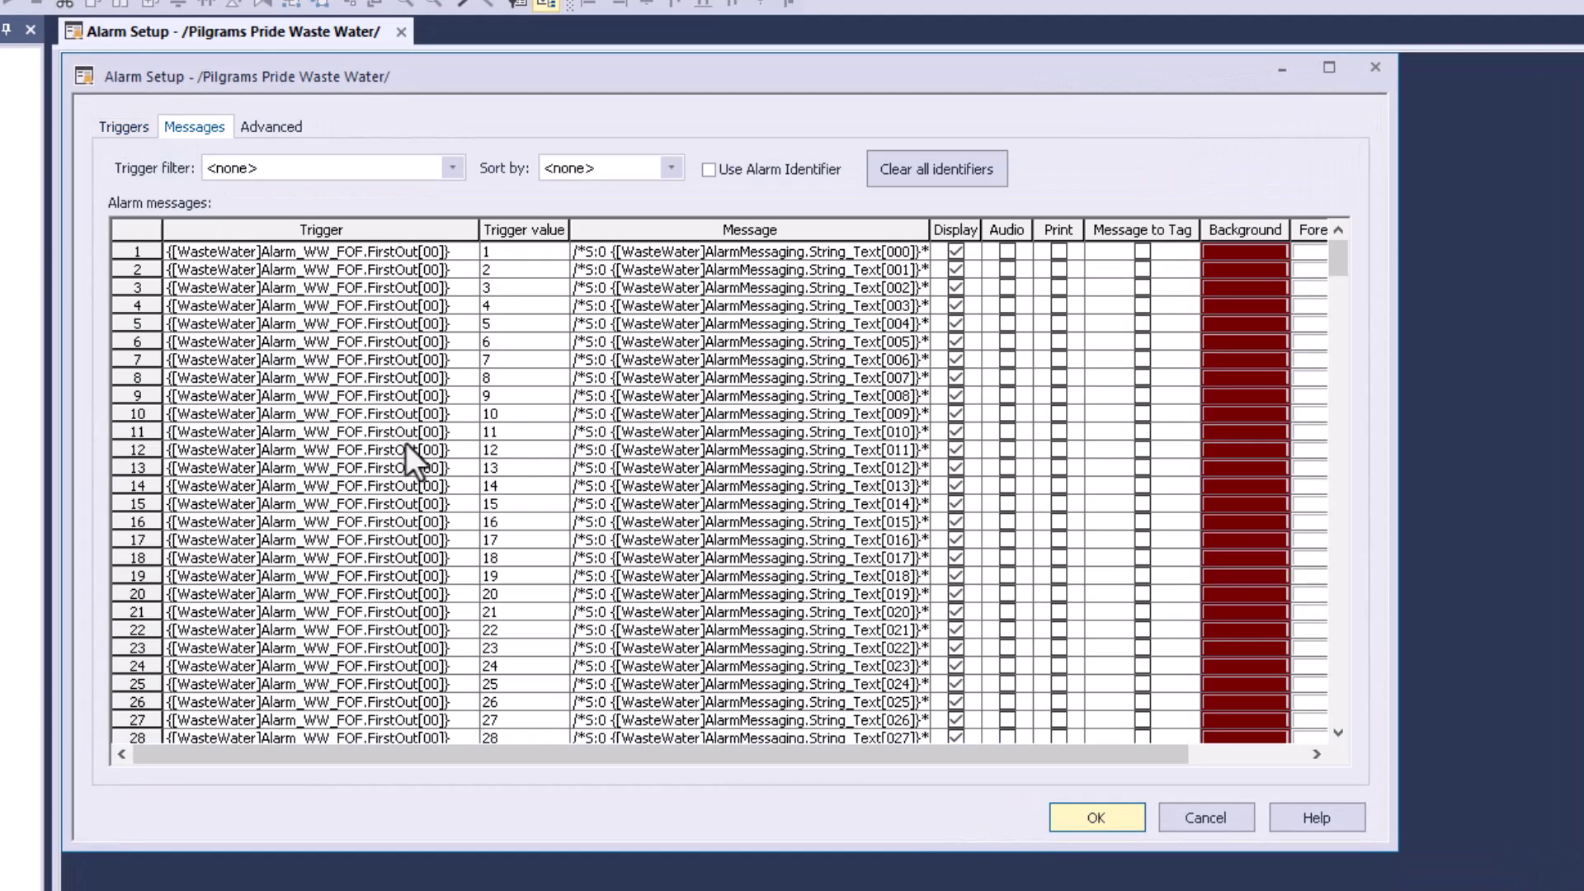
click(307, 254)
click(493, 255)
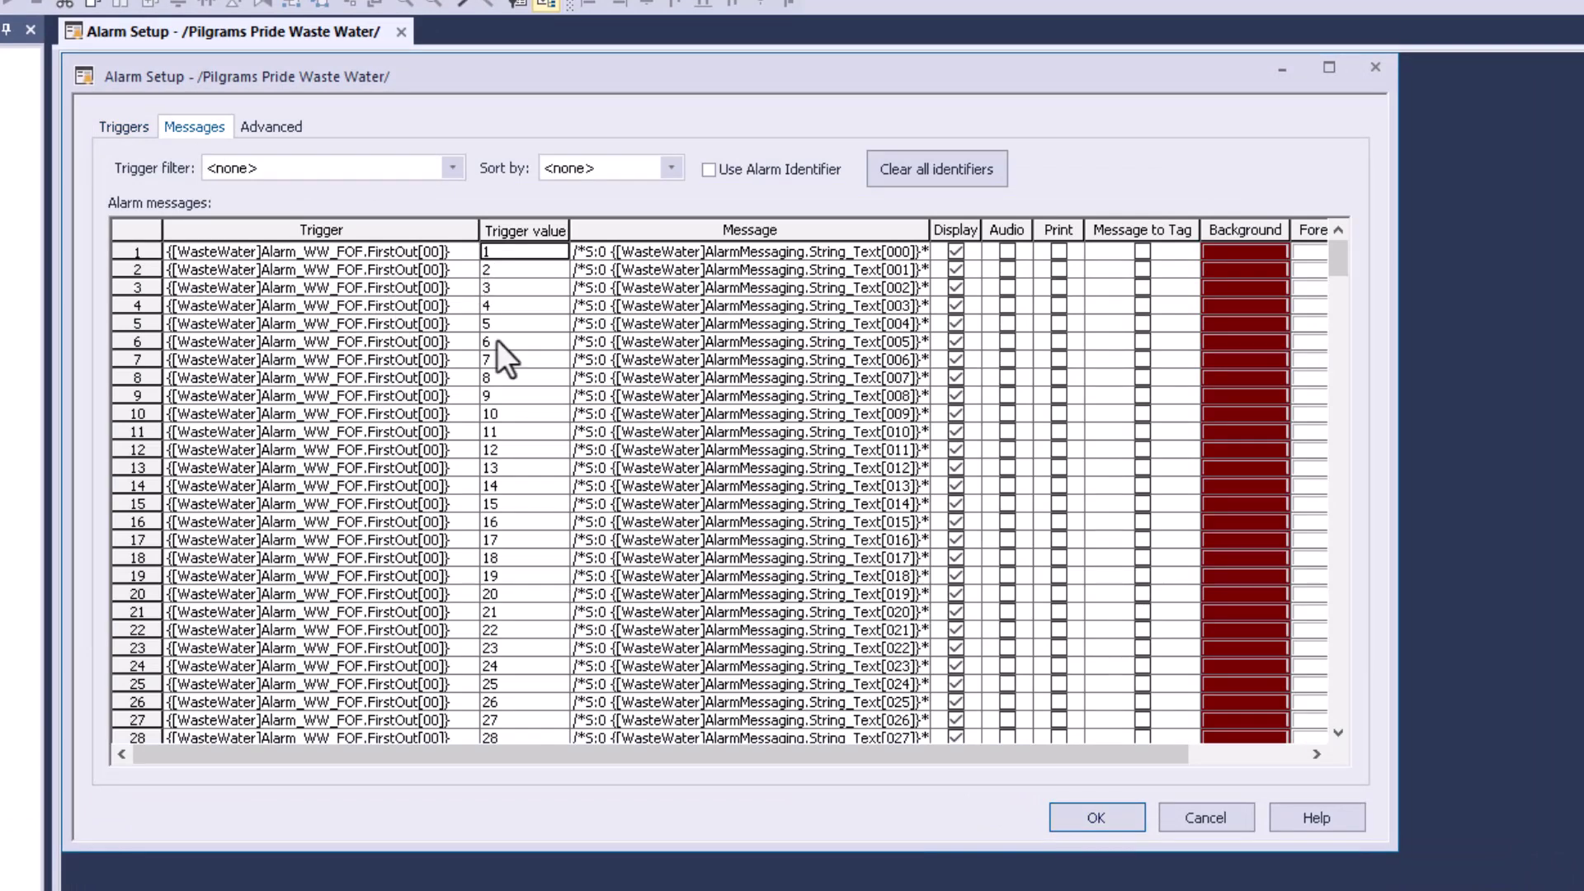
click(813, 253)
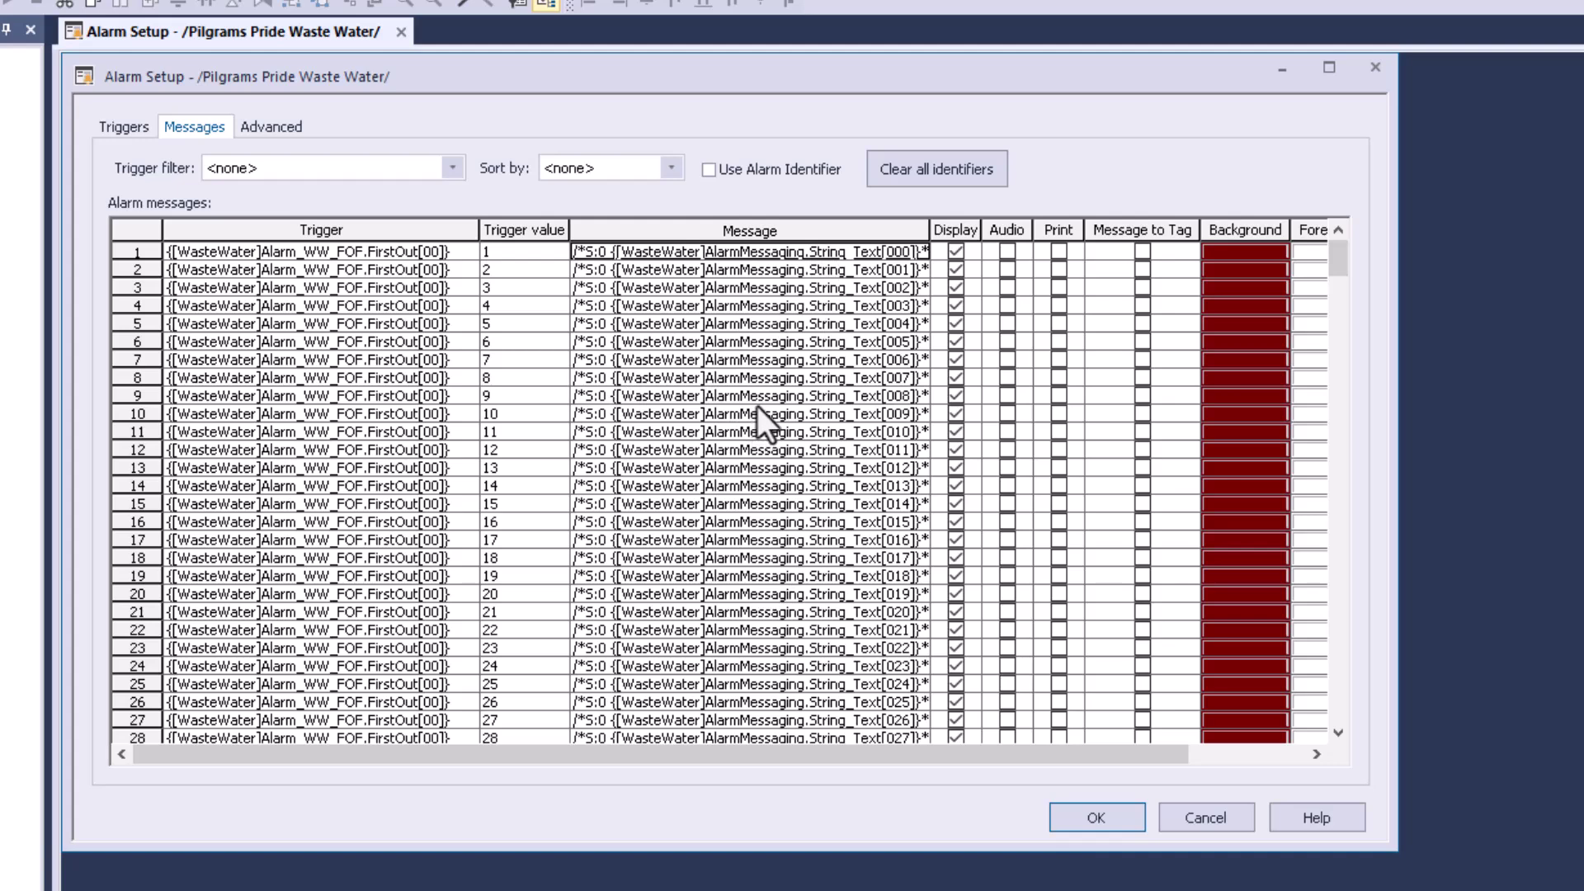
click(383, 430)
click(578, 433)
click(381, 561)
Inspect the ALARM_312 coil's tag info on the Faults ladder, showing FirstOut[9].24
click(648, 576)
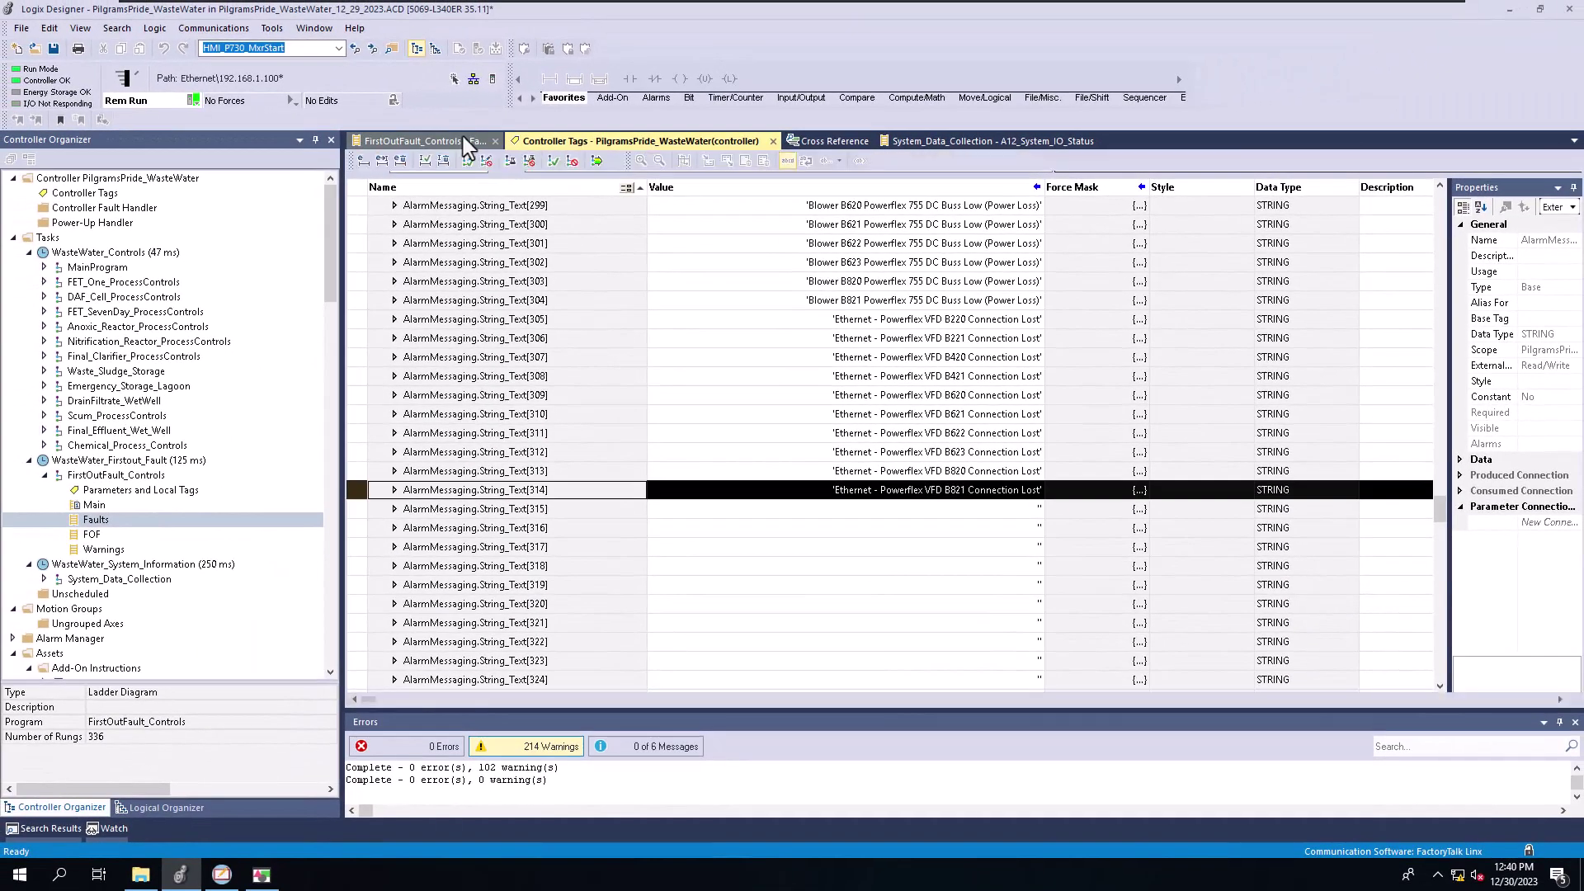
click(416, 141)
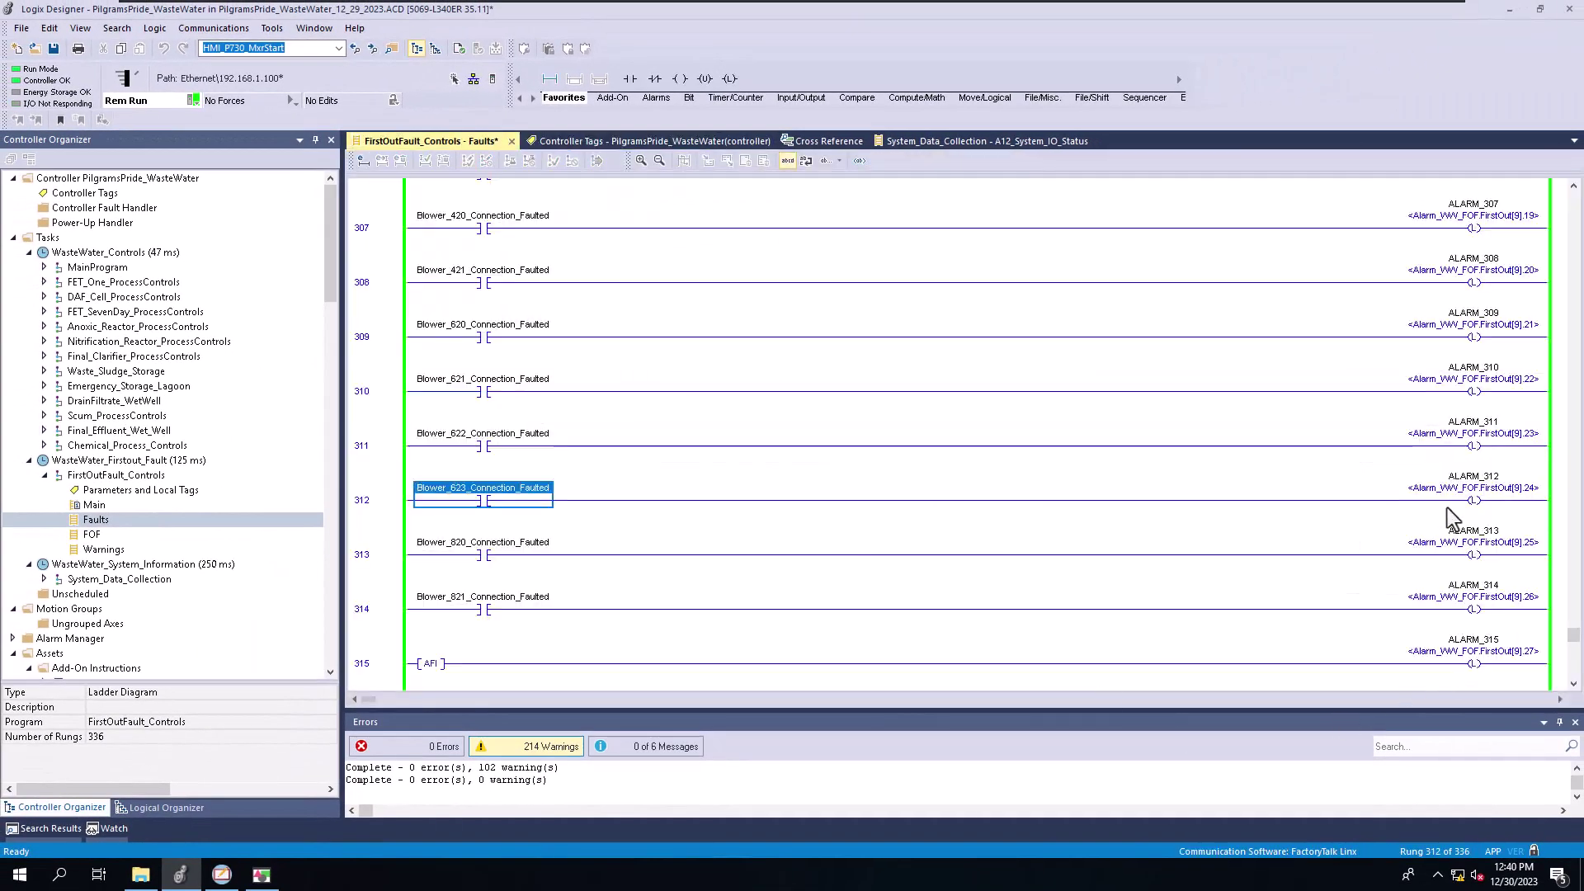
click(1473, 501)
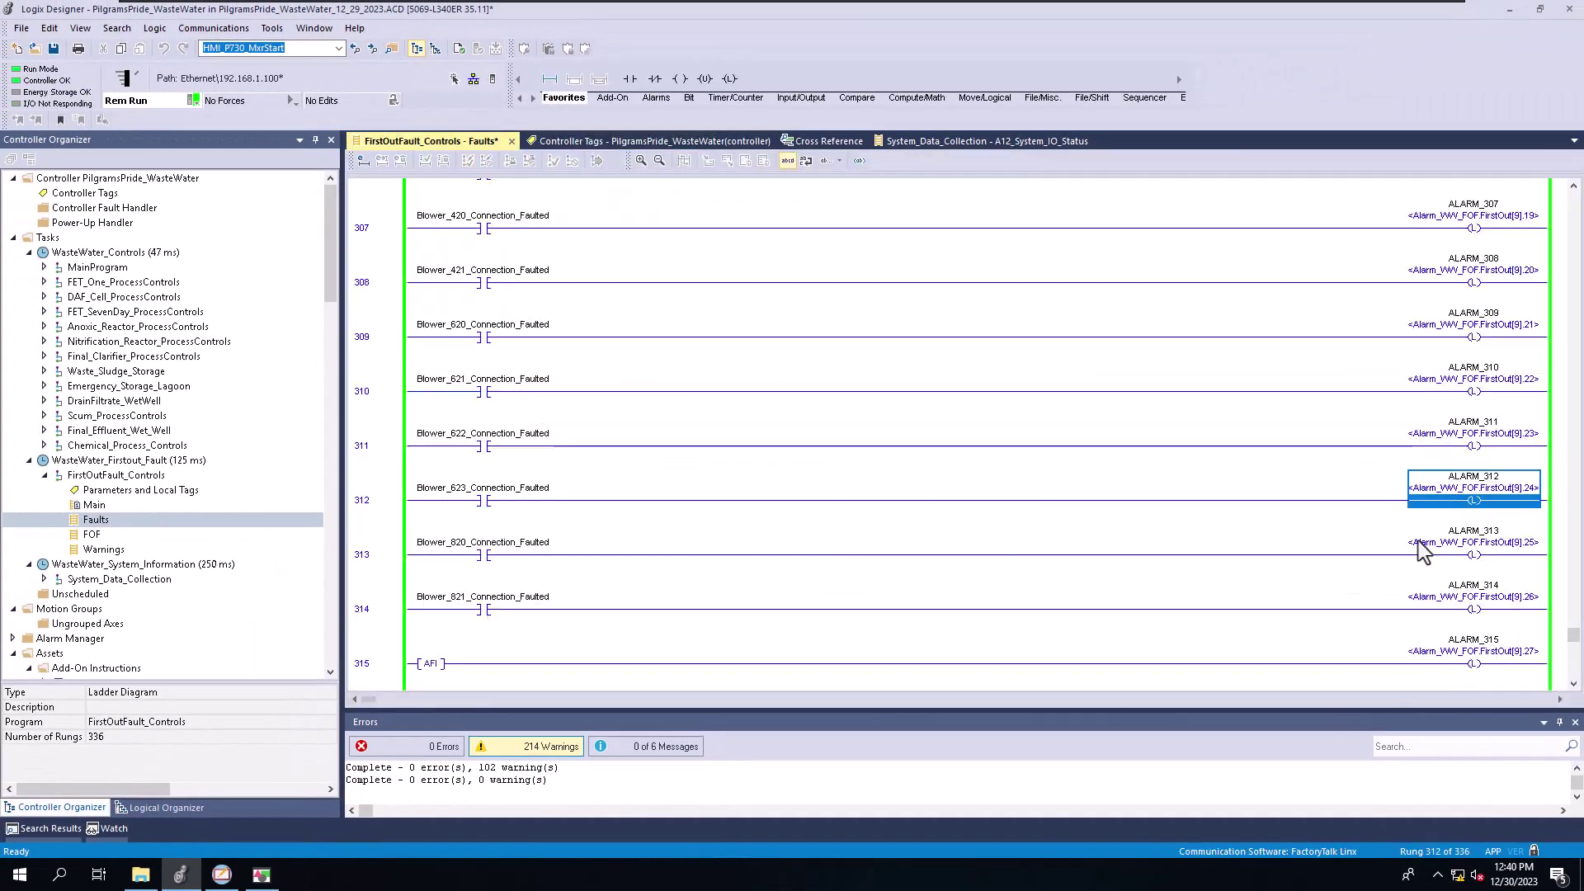
click(1473, 481)
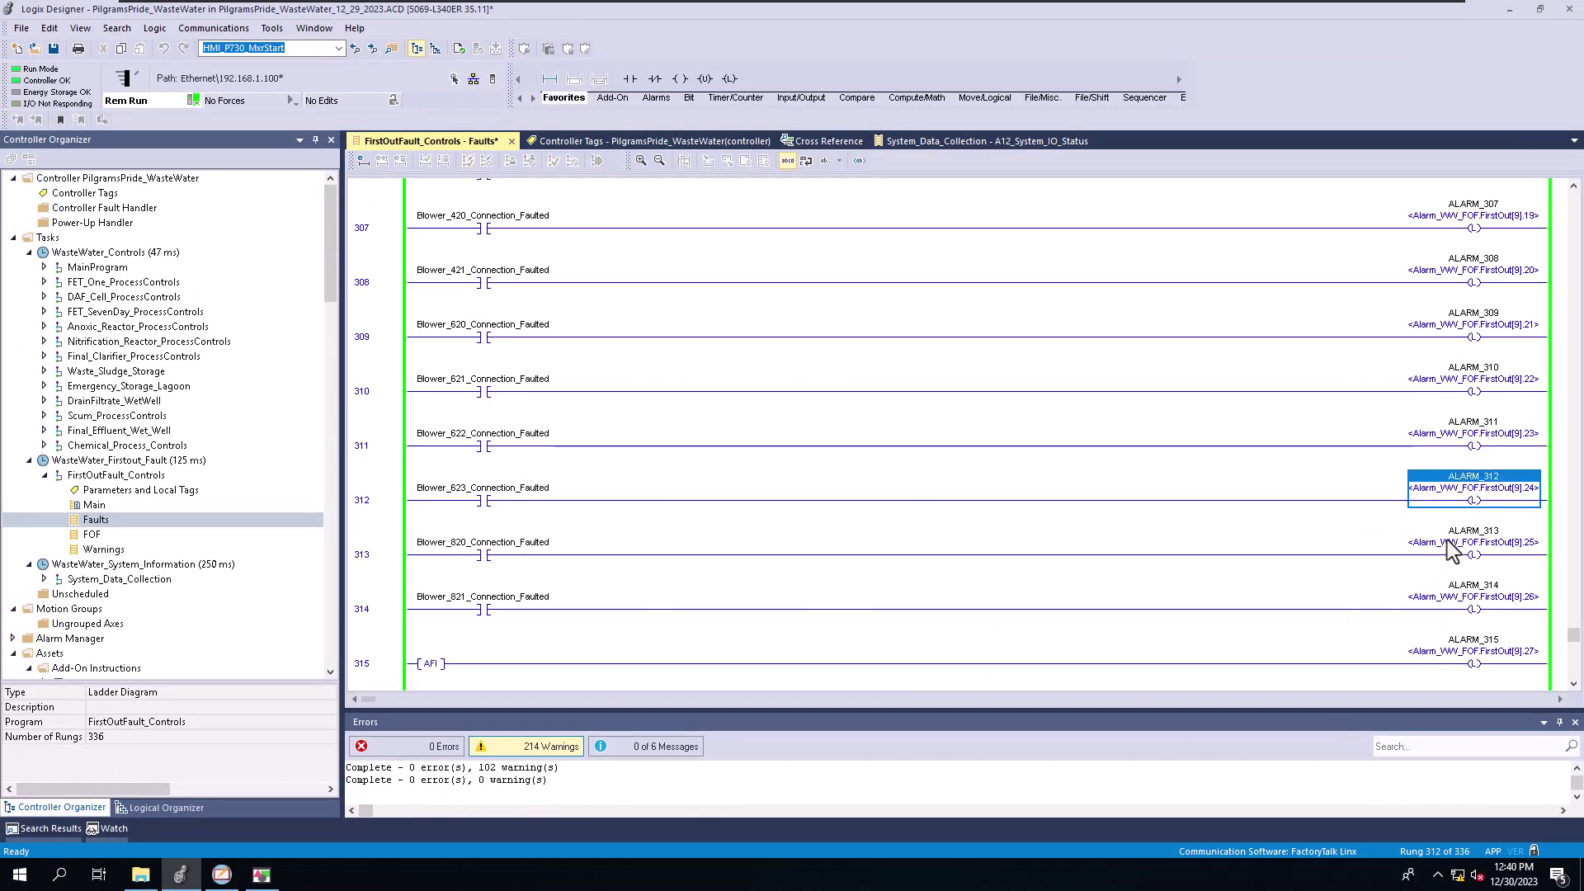
mouse_move(1448, 487)
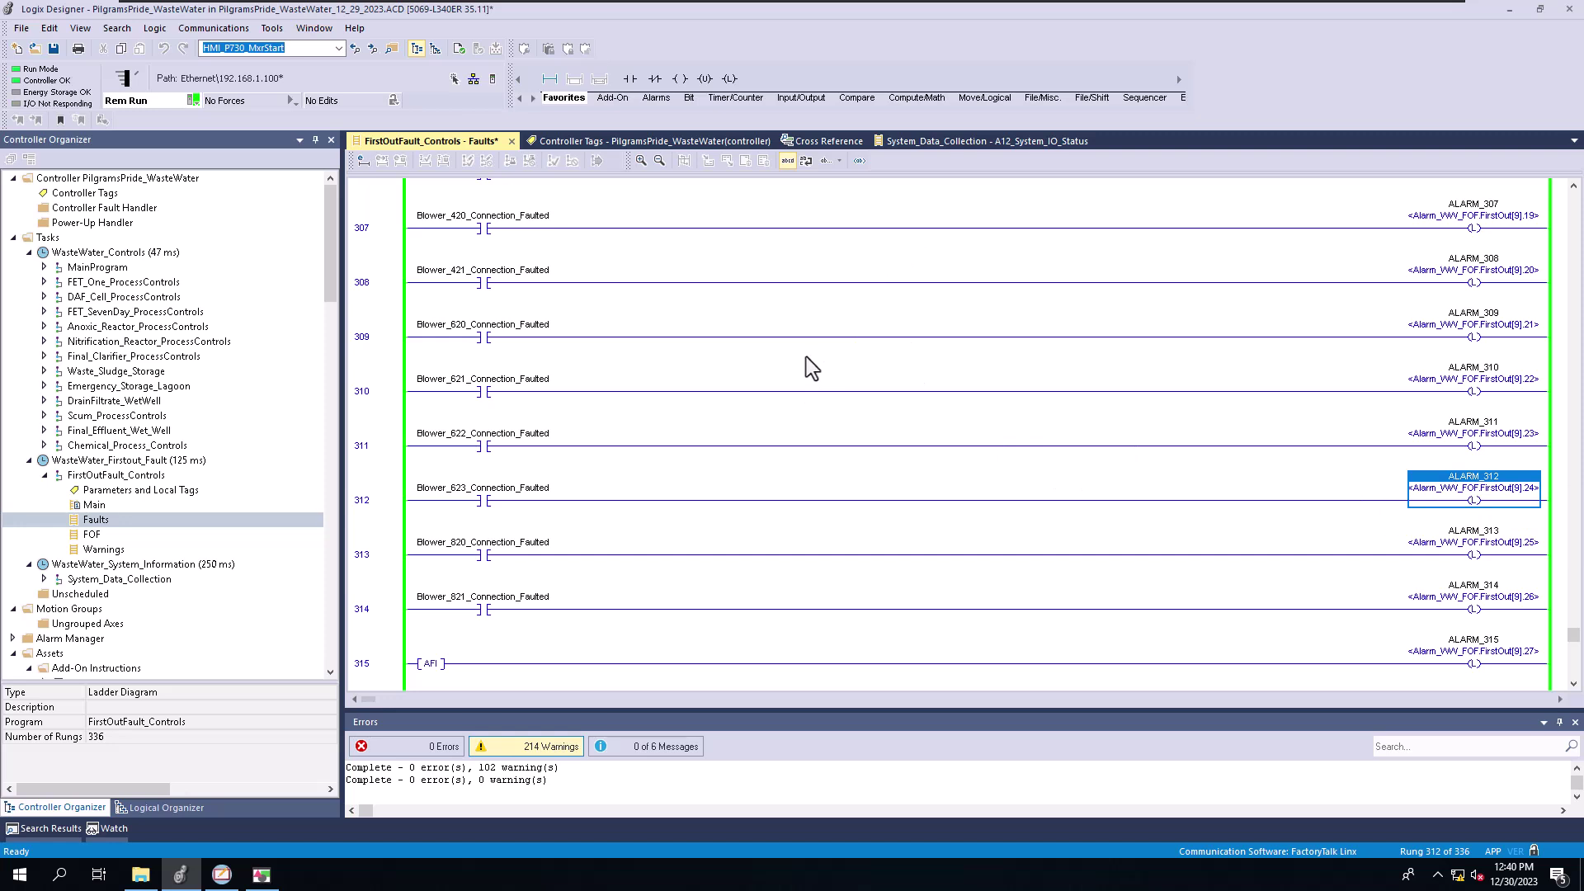
Scroll the AlarmMessaging.String_Text array and begin editing String_Text[315]'s empty value
click(644, 141)
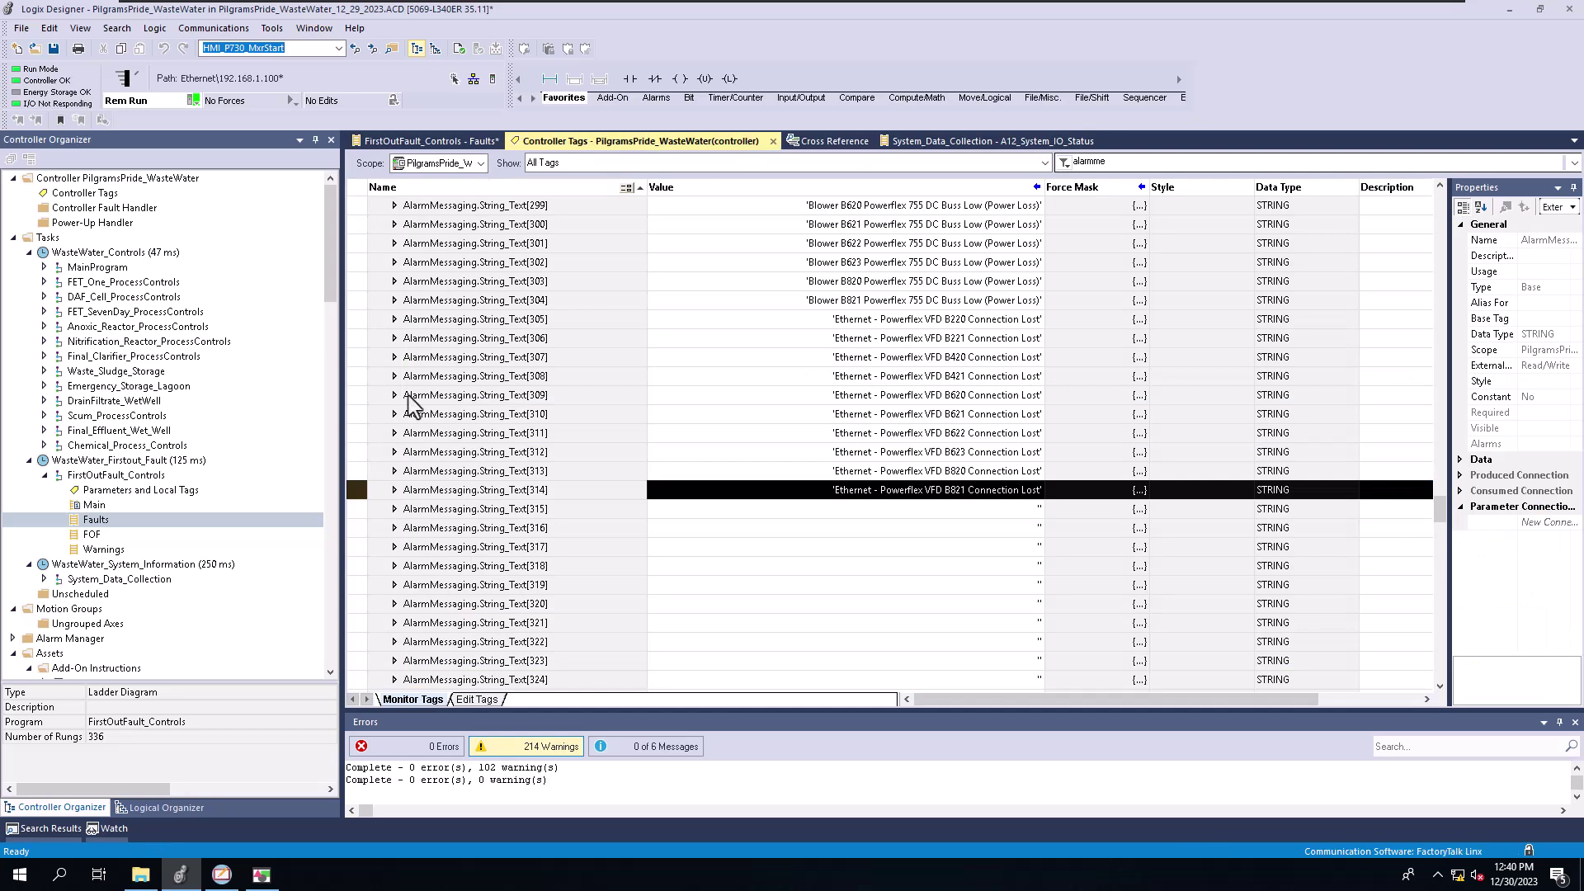
scroll(489, 520, down, 3)
scroll(488, 520, up, 4)
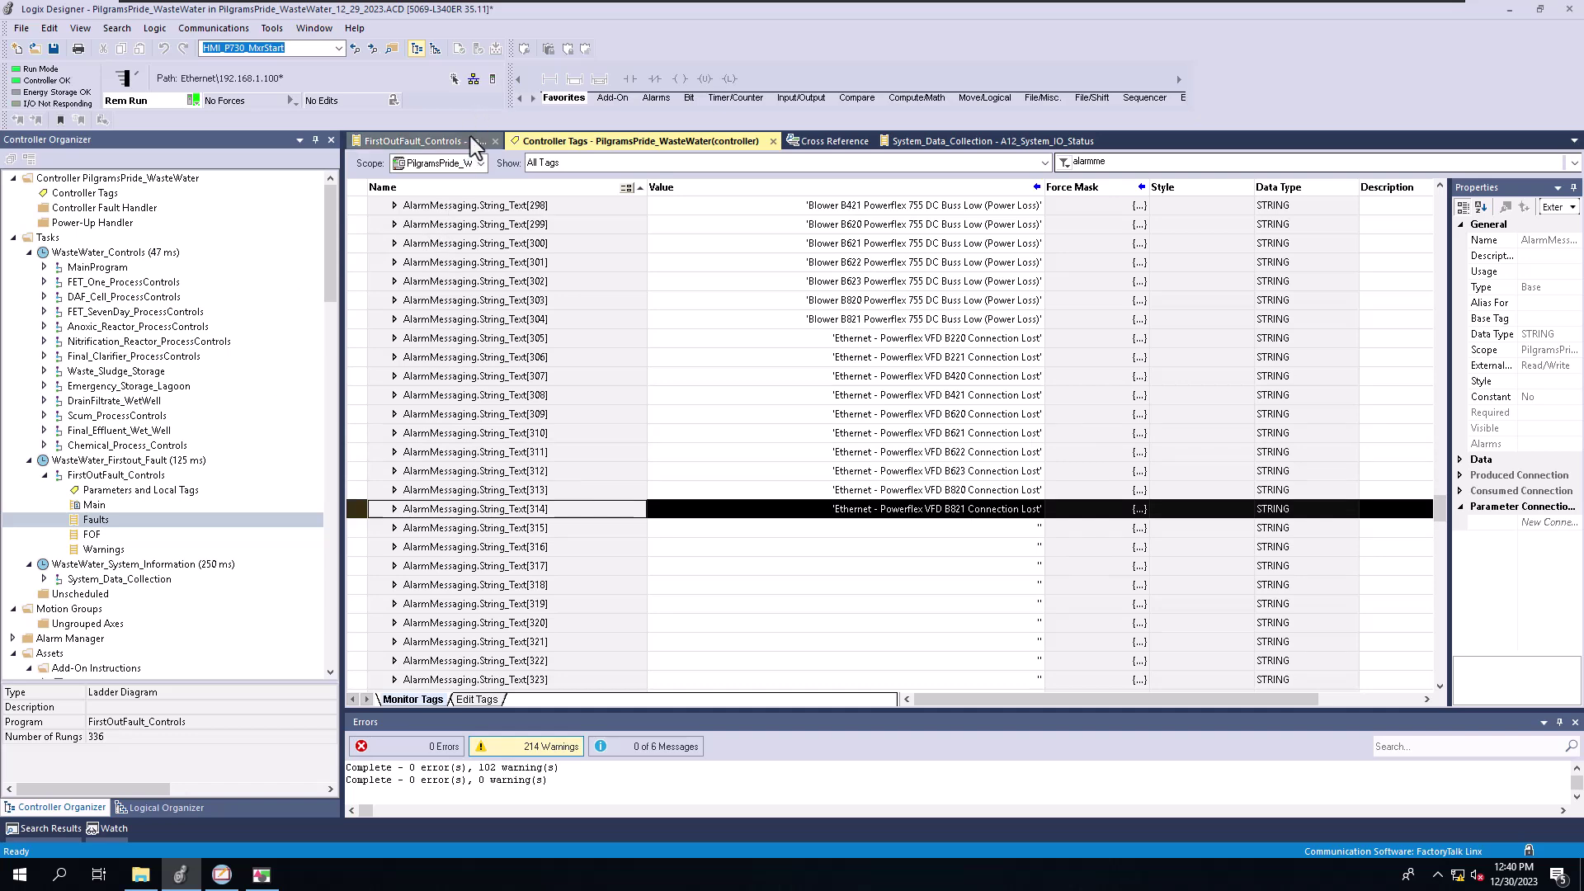
scroll(479, 538, down, 6)
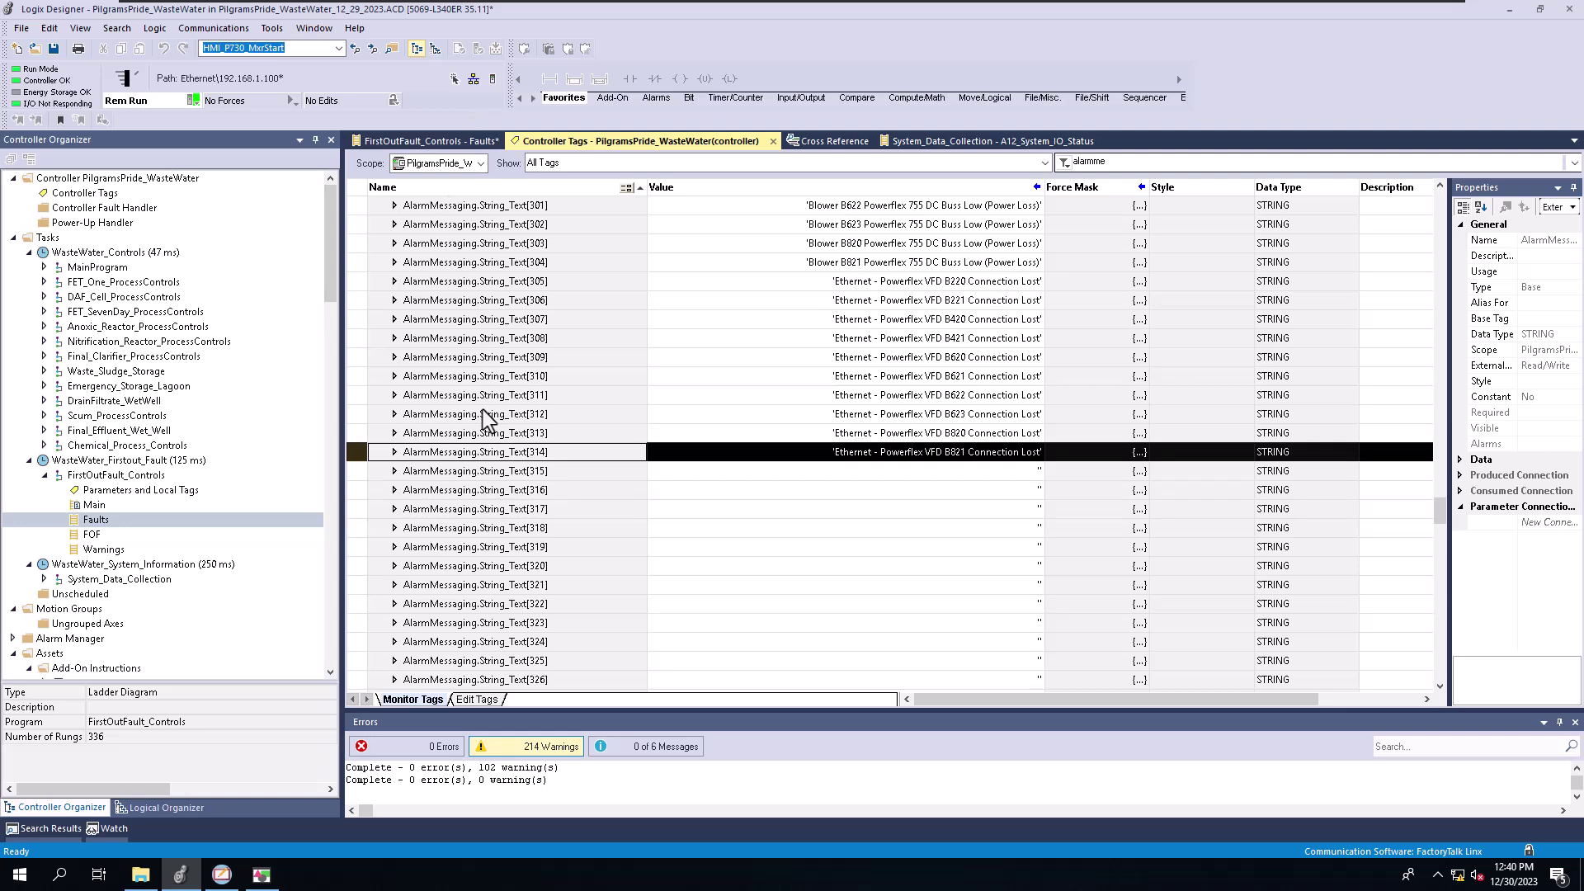
scroll(477, 569, down, 10)
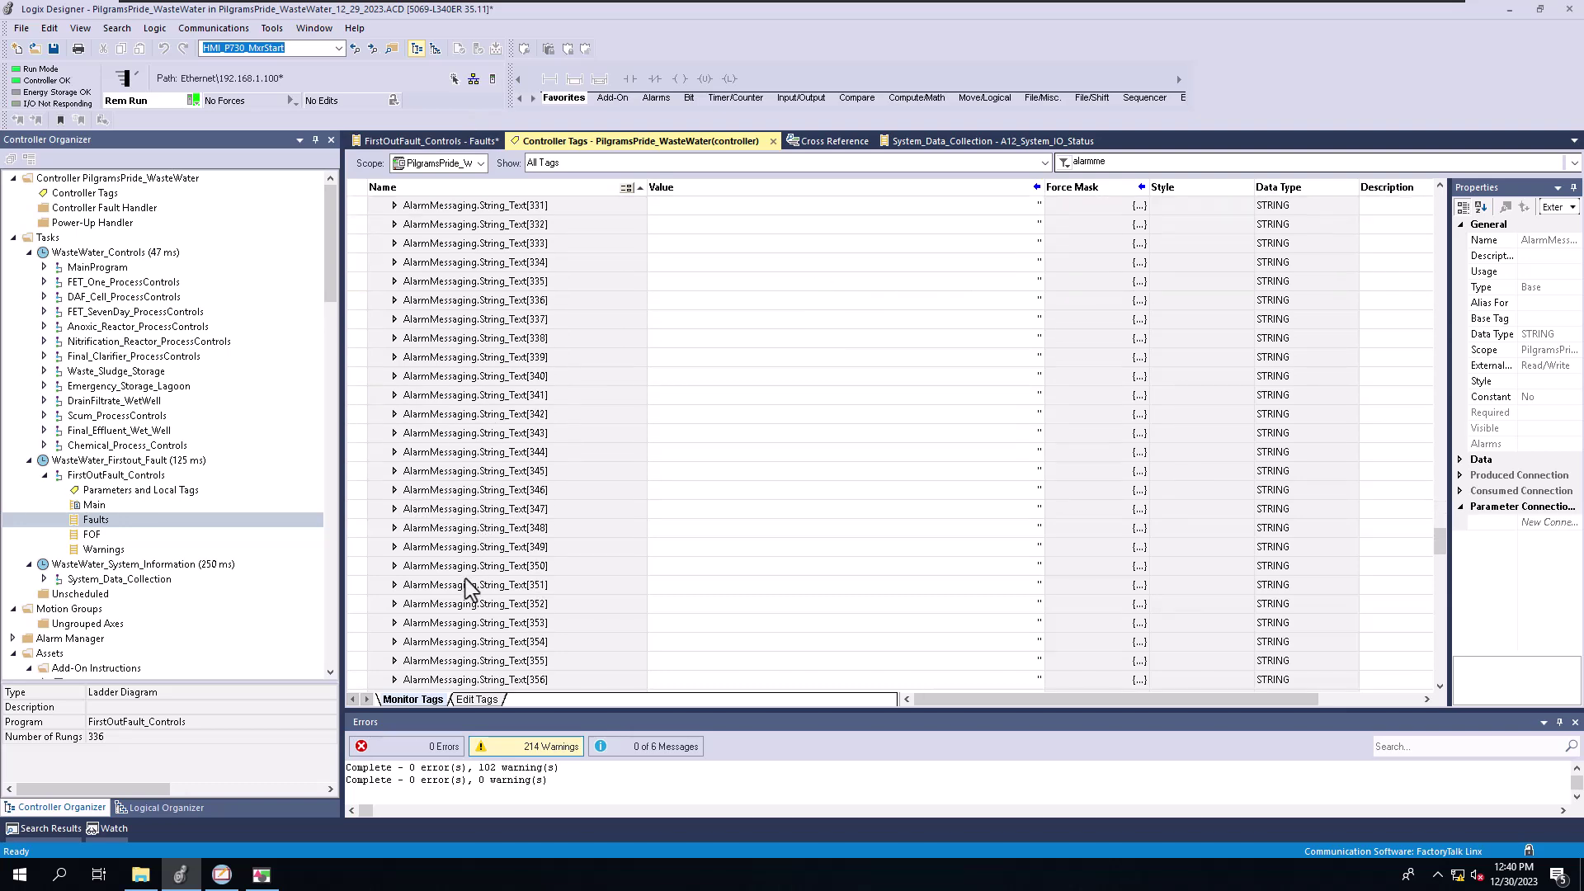
scroll(466, 635, down, 9)
scroll(464, 664, down, 12)
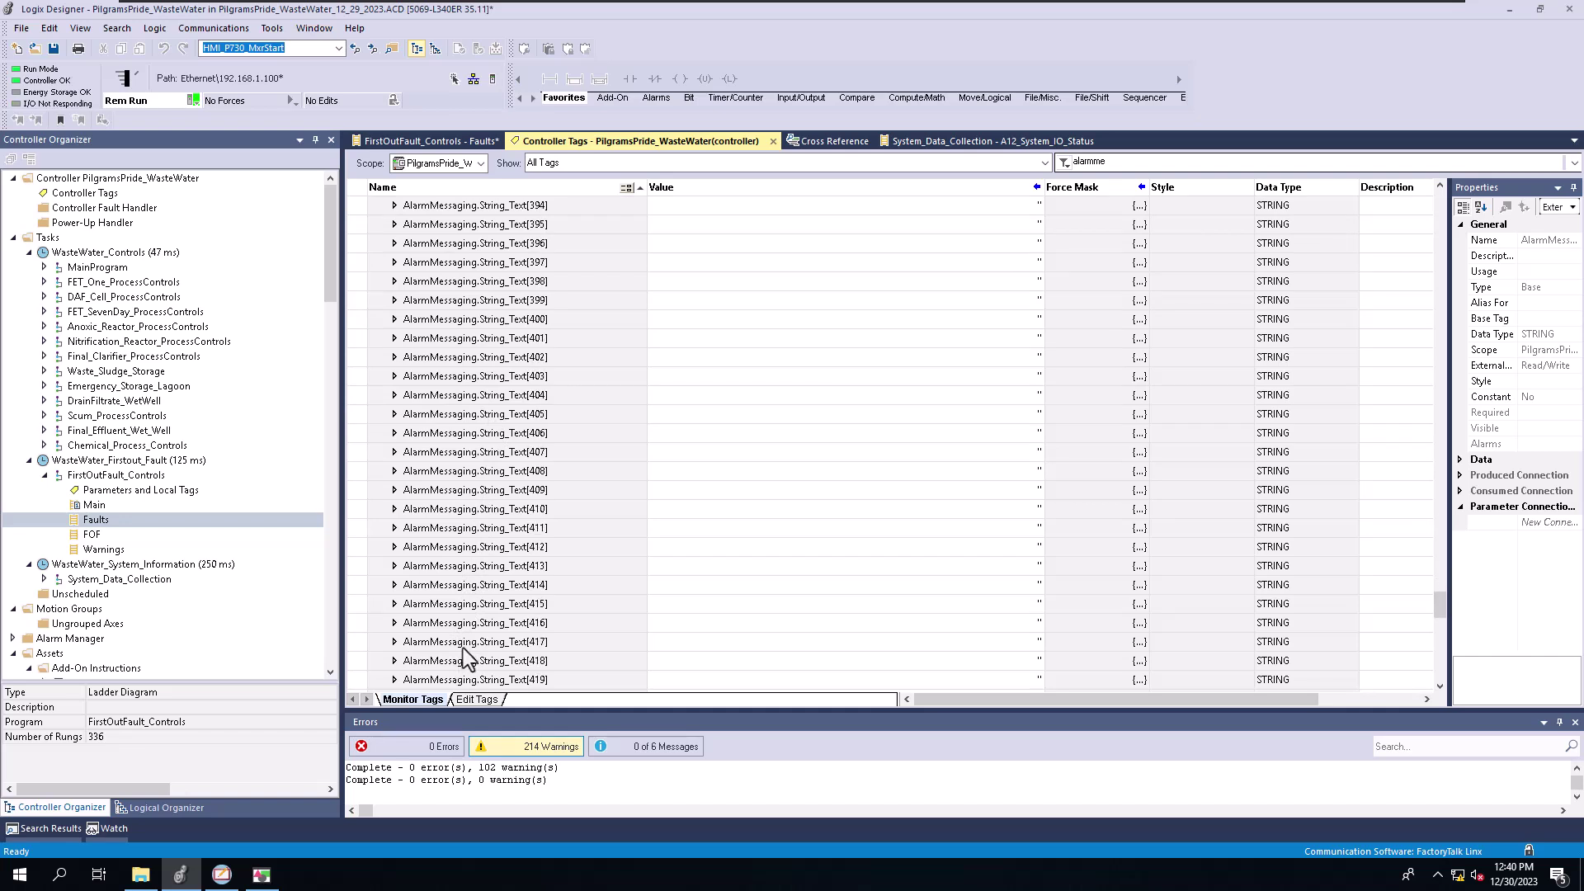
scroll(466, 660, down, 10)
scroll(465, 663, down, 4)
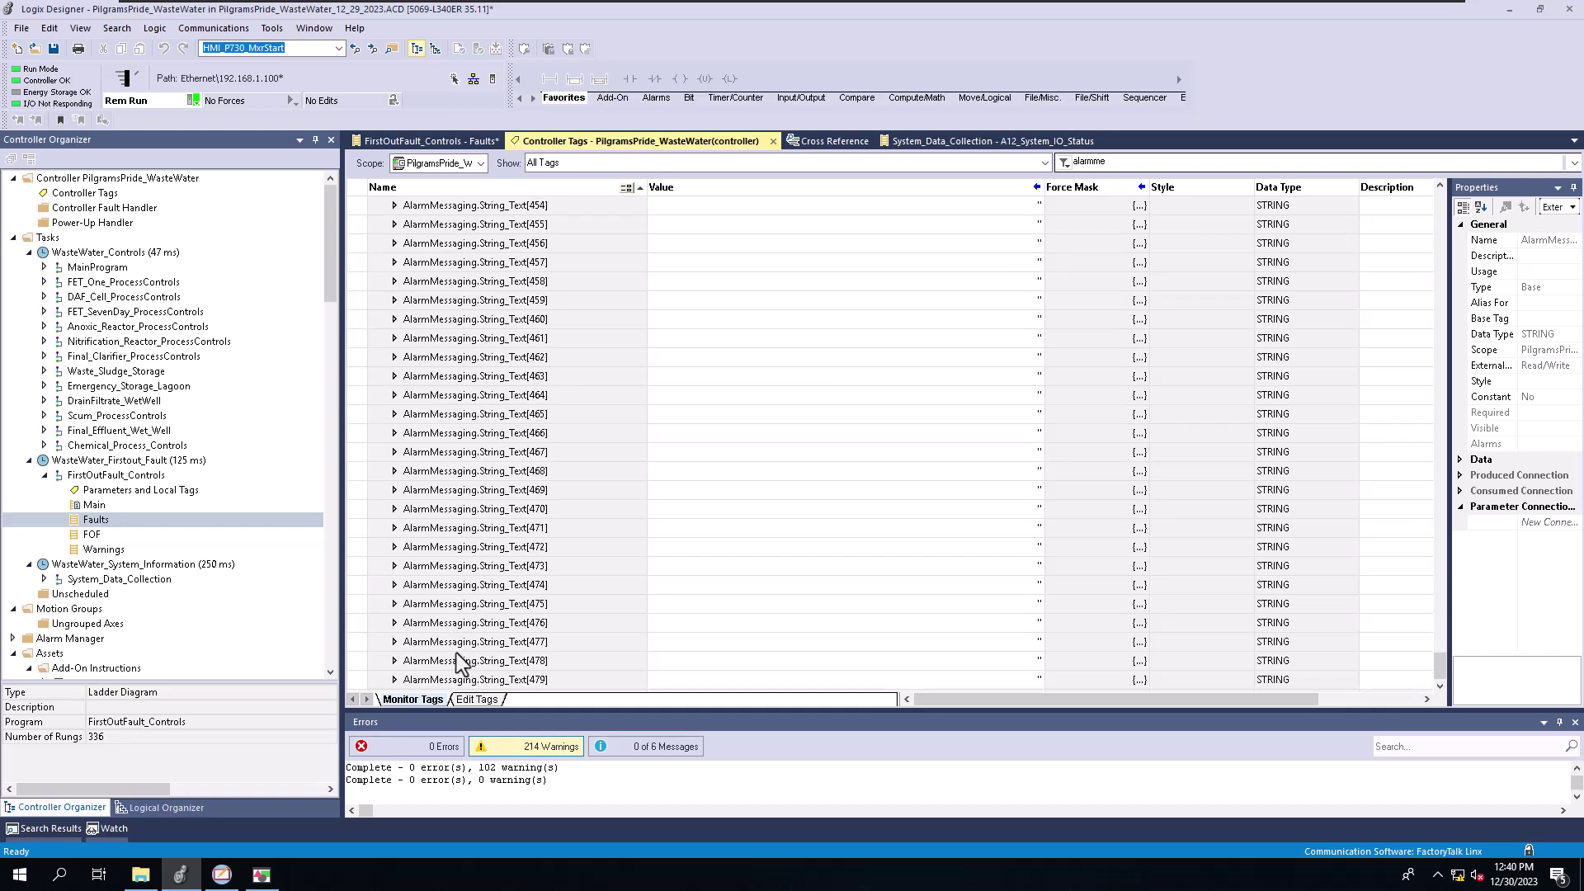
scroll(467, 571, up, 8)
scroll(466, 571, up, 8)
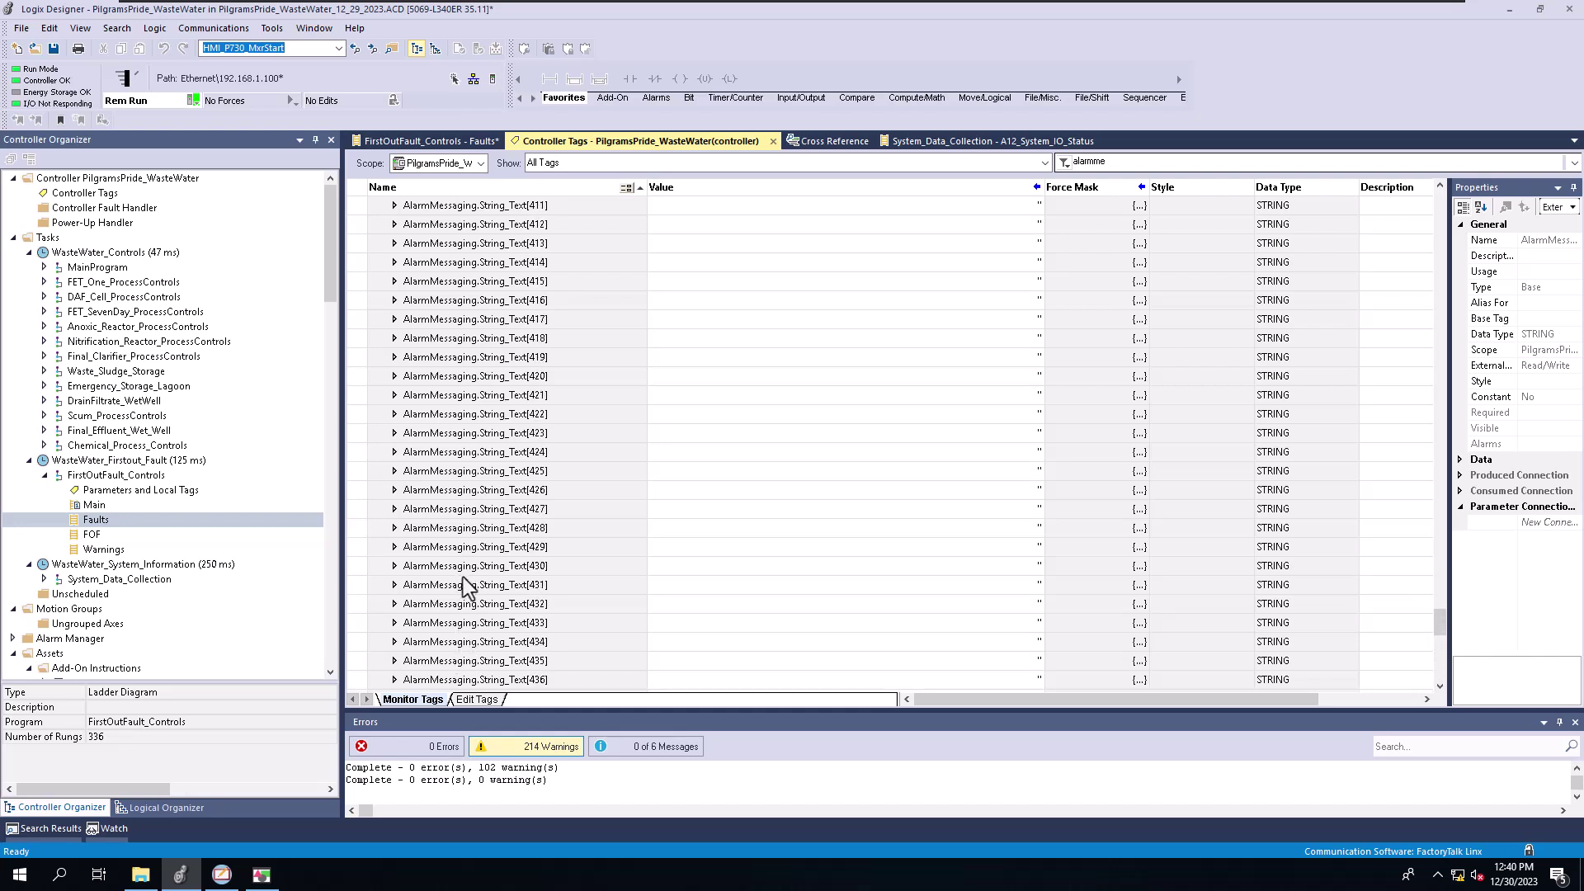
scroll(468, 588, up, 8)
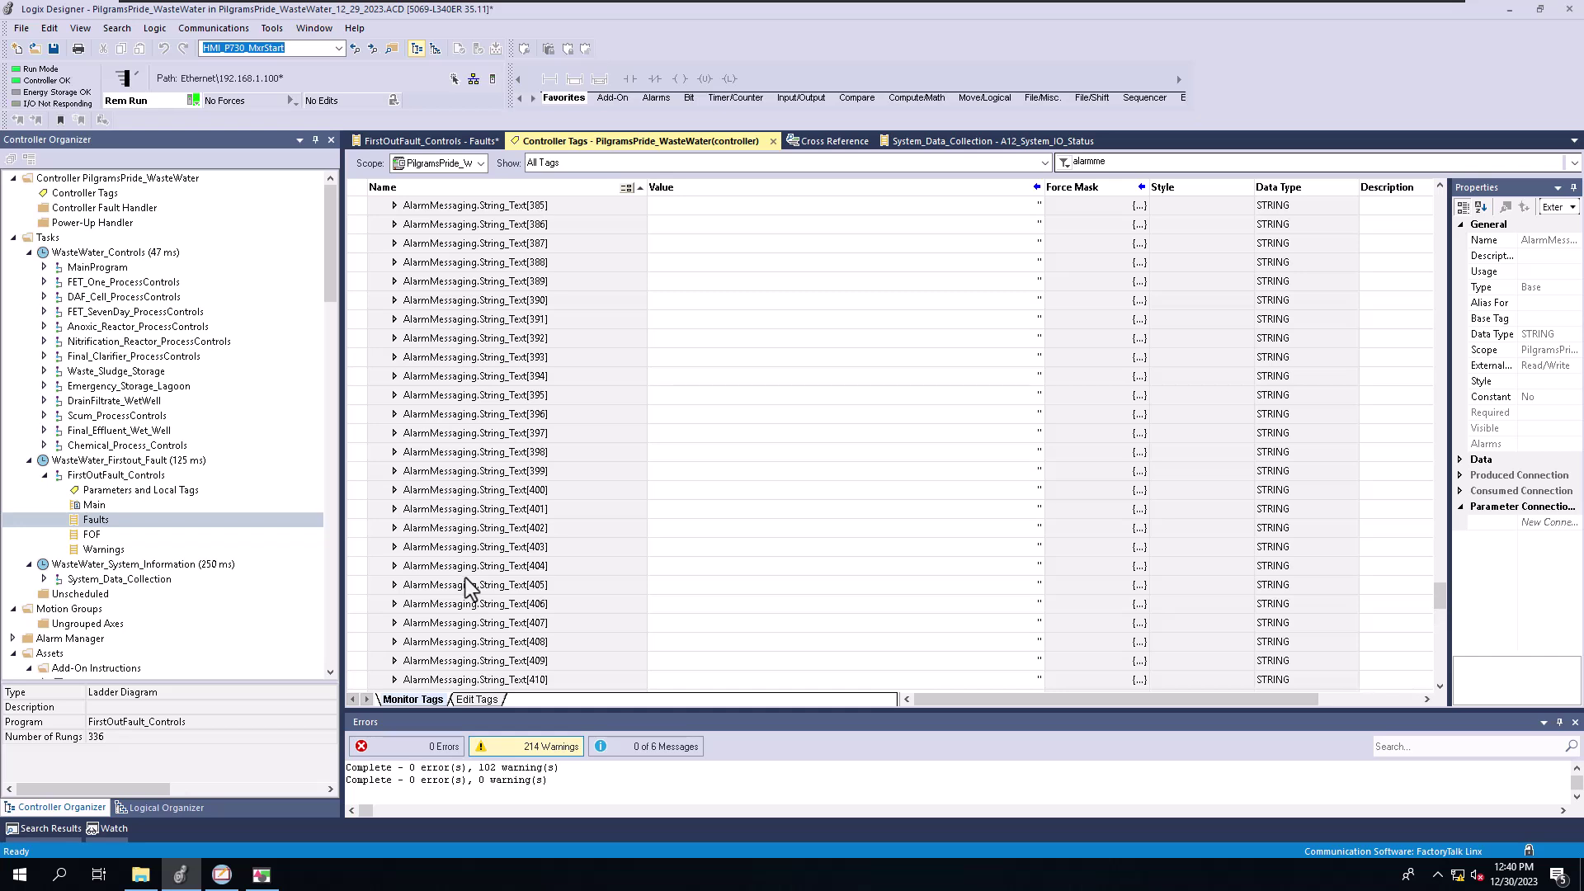
scroll(468, 589, up, 10)
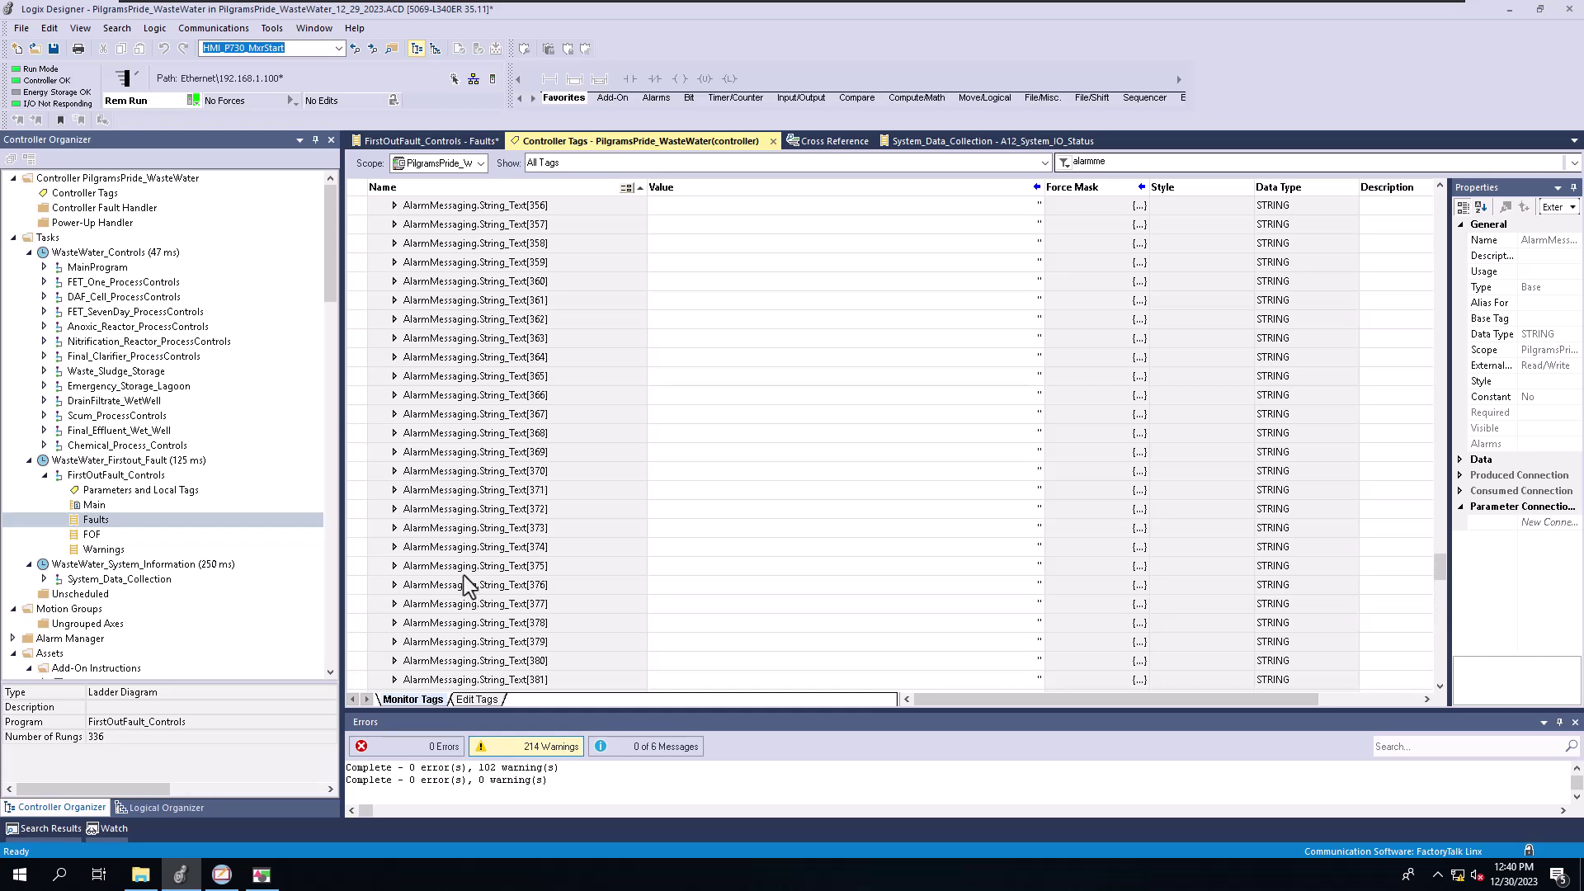
scroll(469, 587, up, 9)
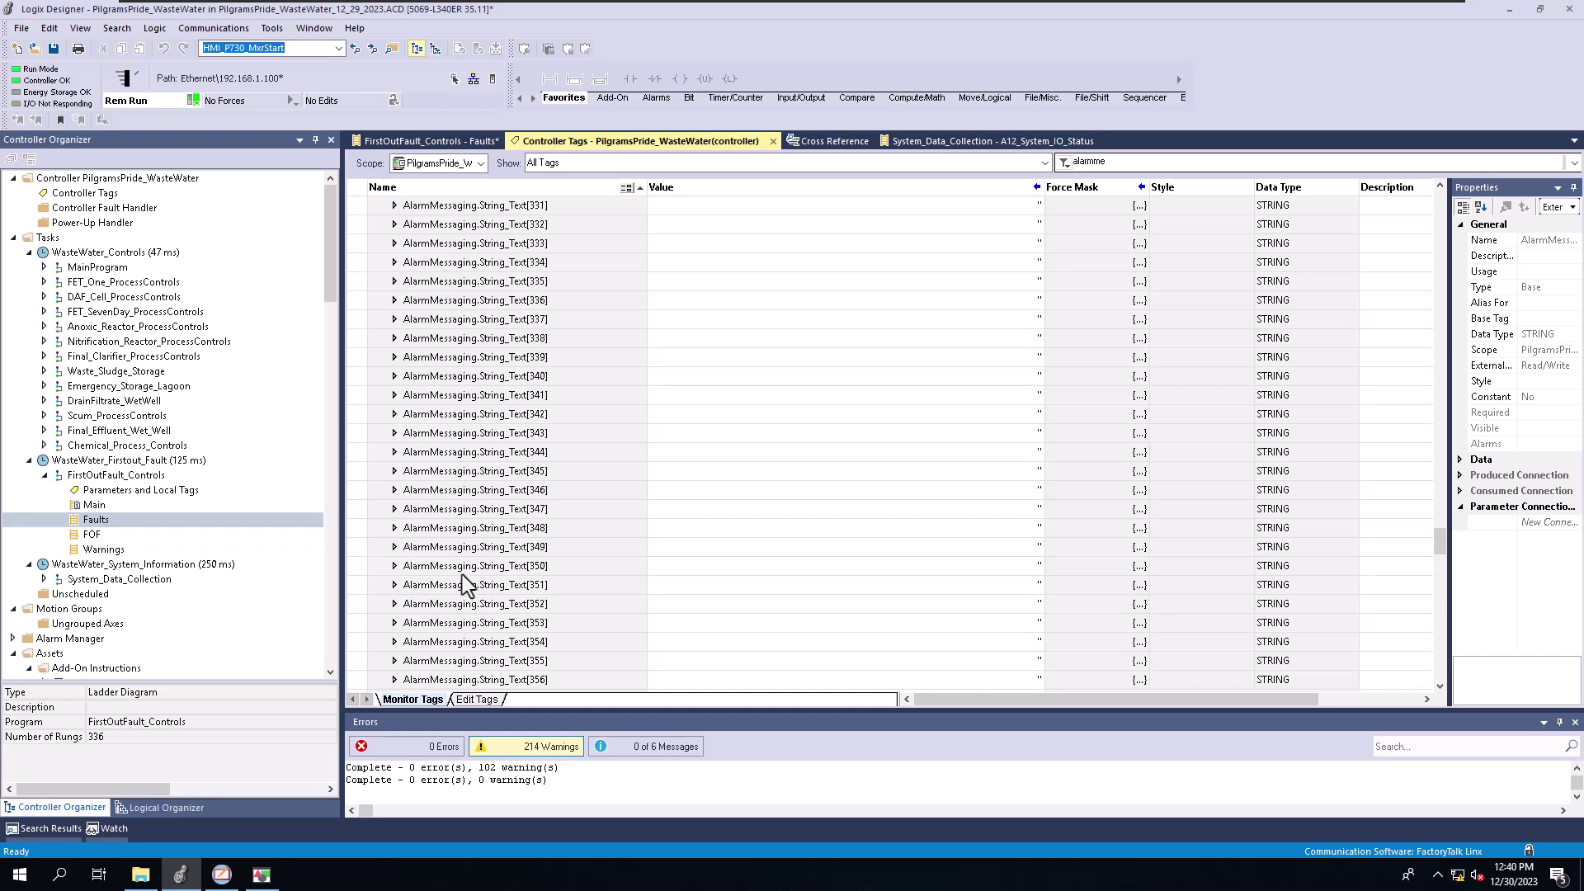
scroll(469, 585, up, 6)
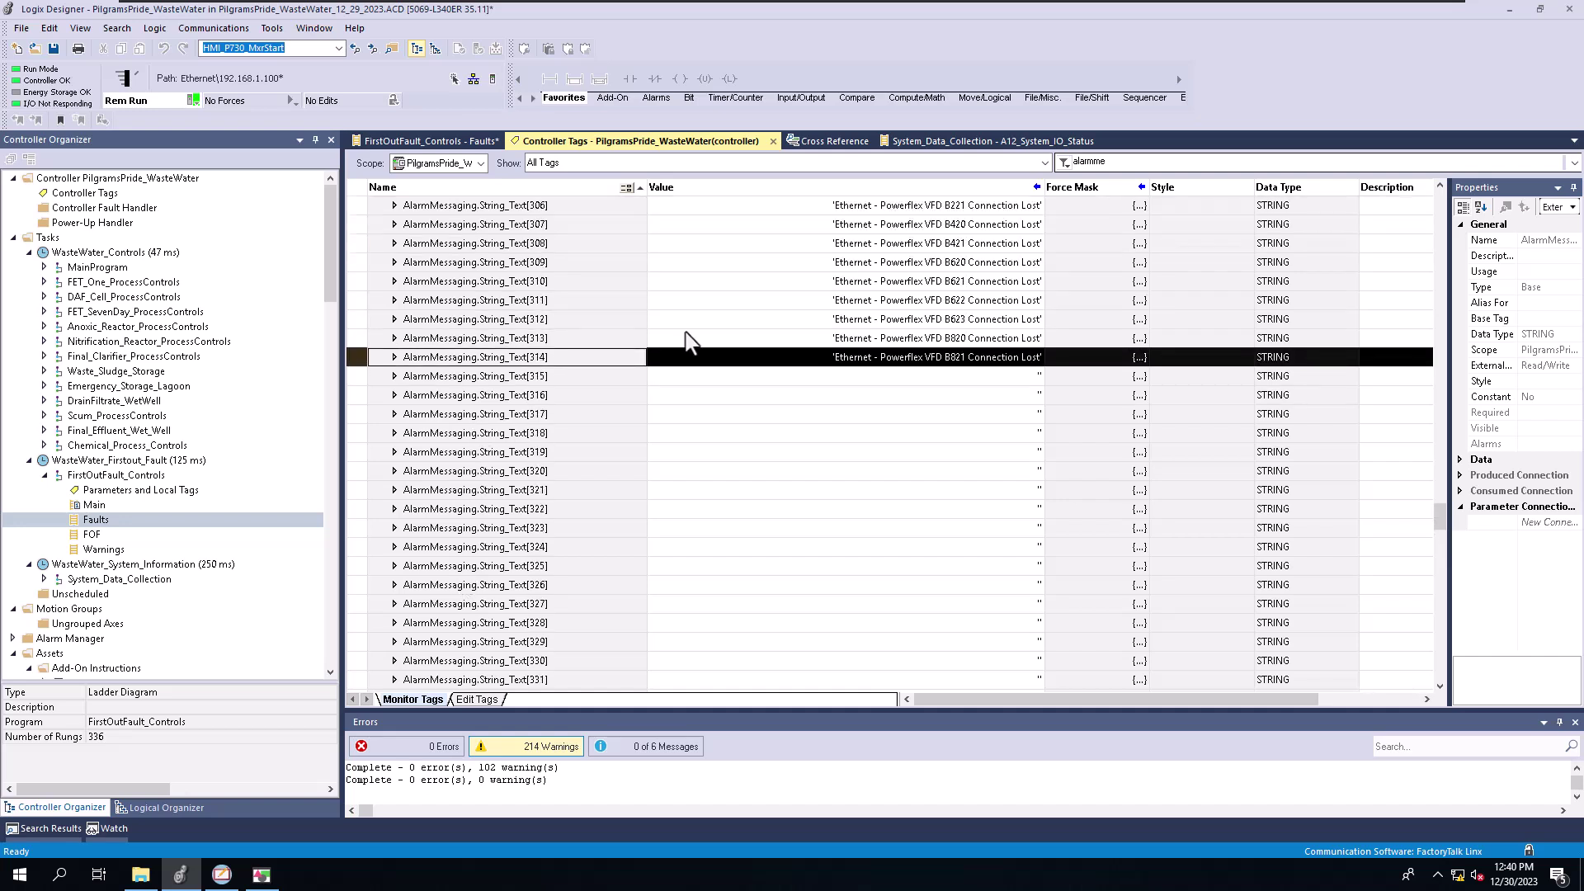
click(841, 381)
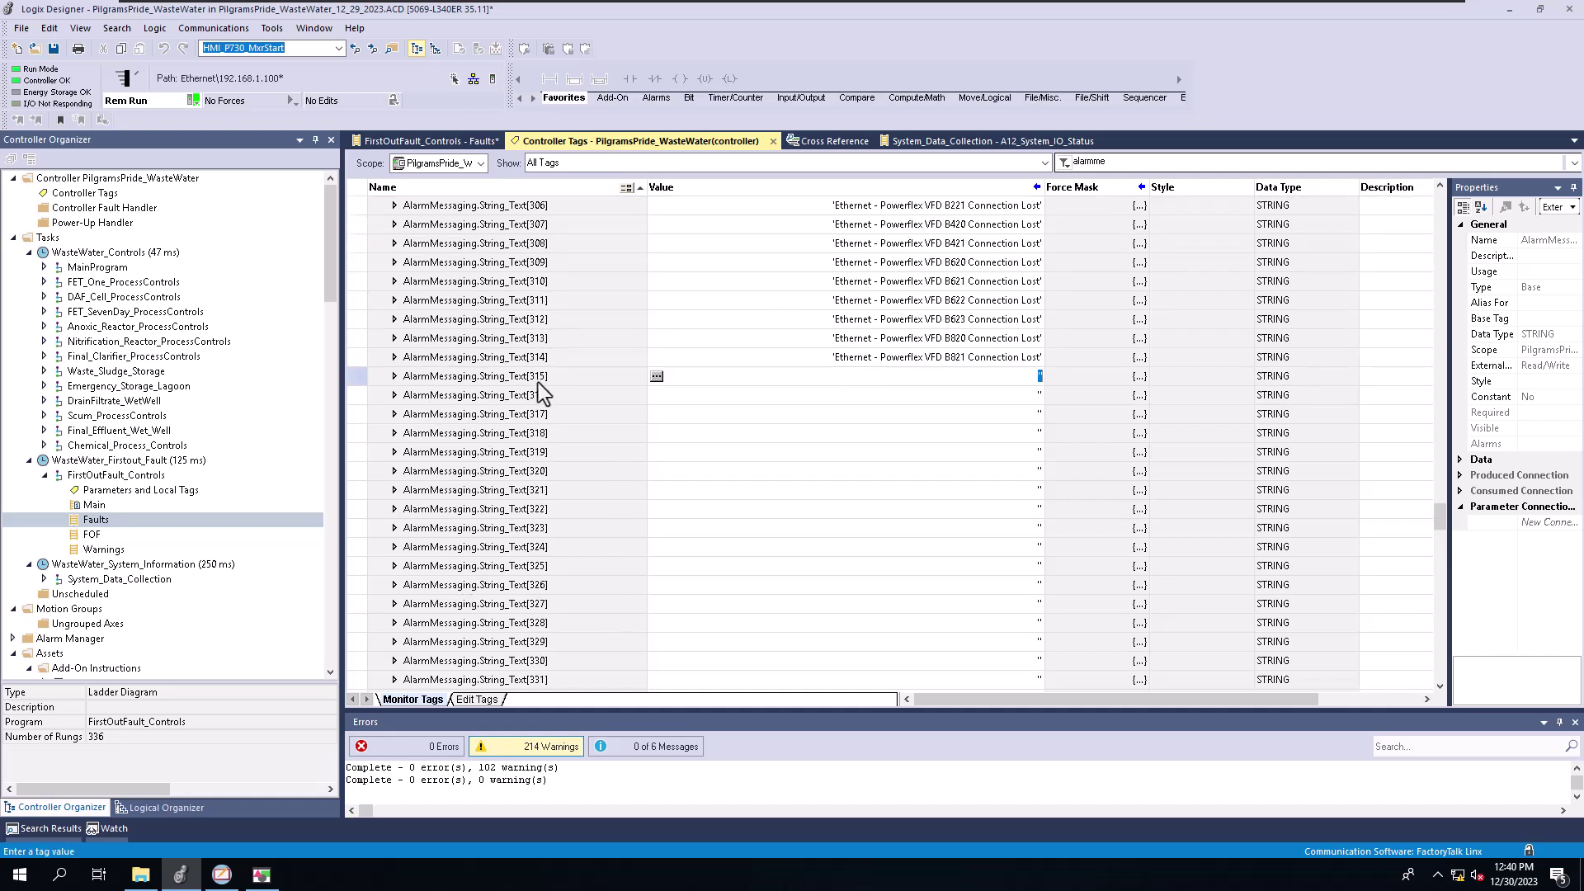
Enter 'Alarm Test' as the String_Text[315] value in the String Browser and apply it
click(657, 376)
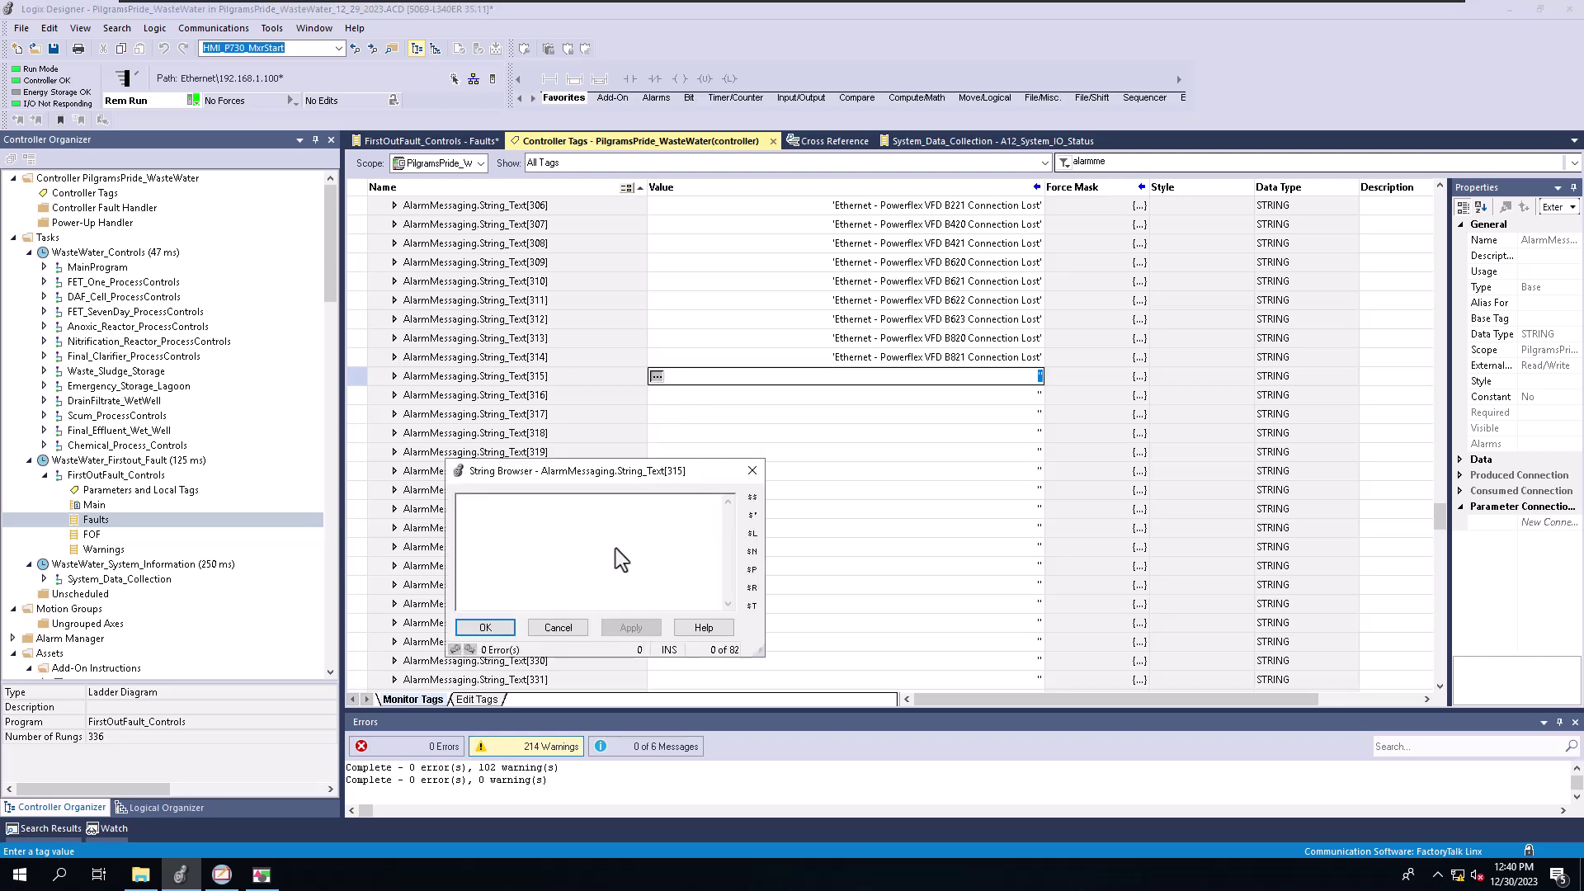
text(Alarm Test)
click(606, 633)
click(501, 632)
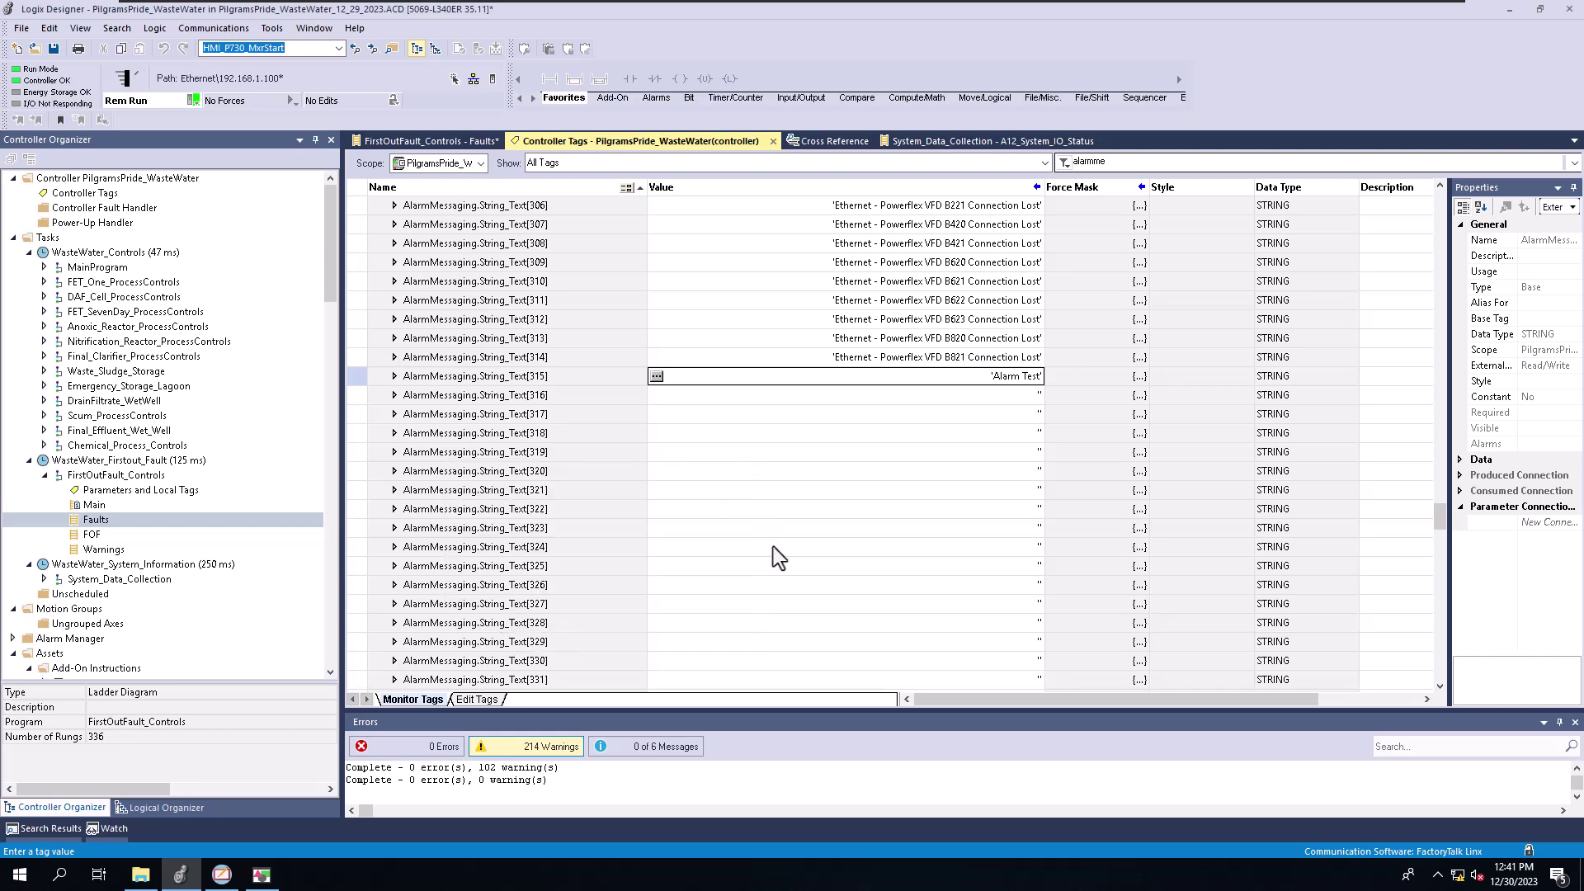
Toggle the ALARM_315 coil on rung 315 of the FirstOutFault_Controls ladder on, then view the HMI alarm
click(221, 875)
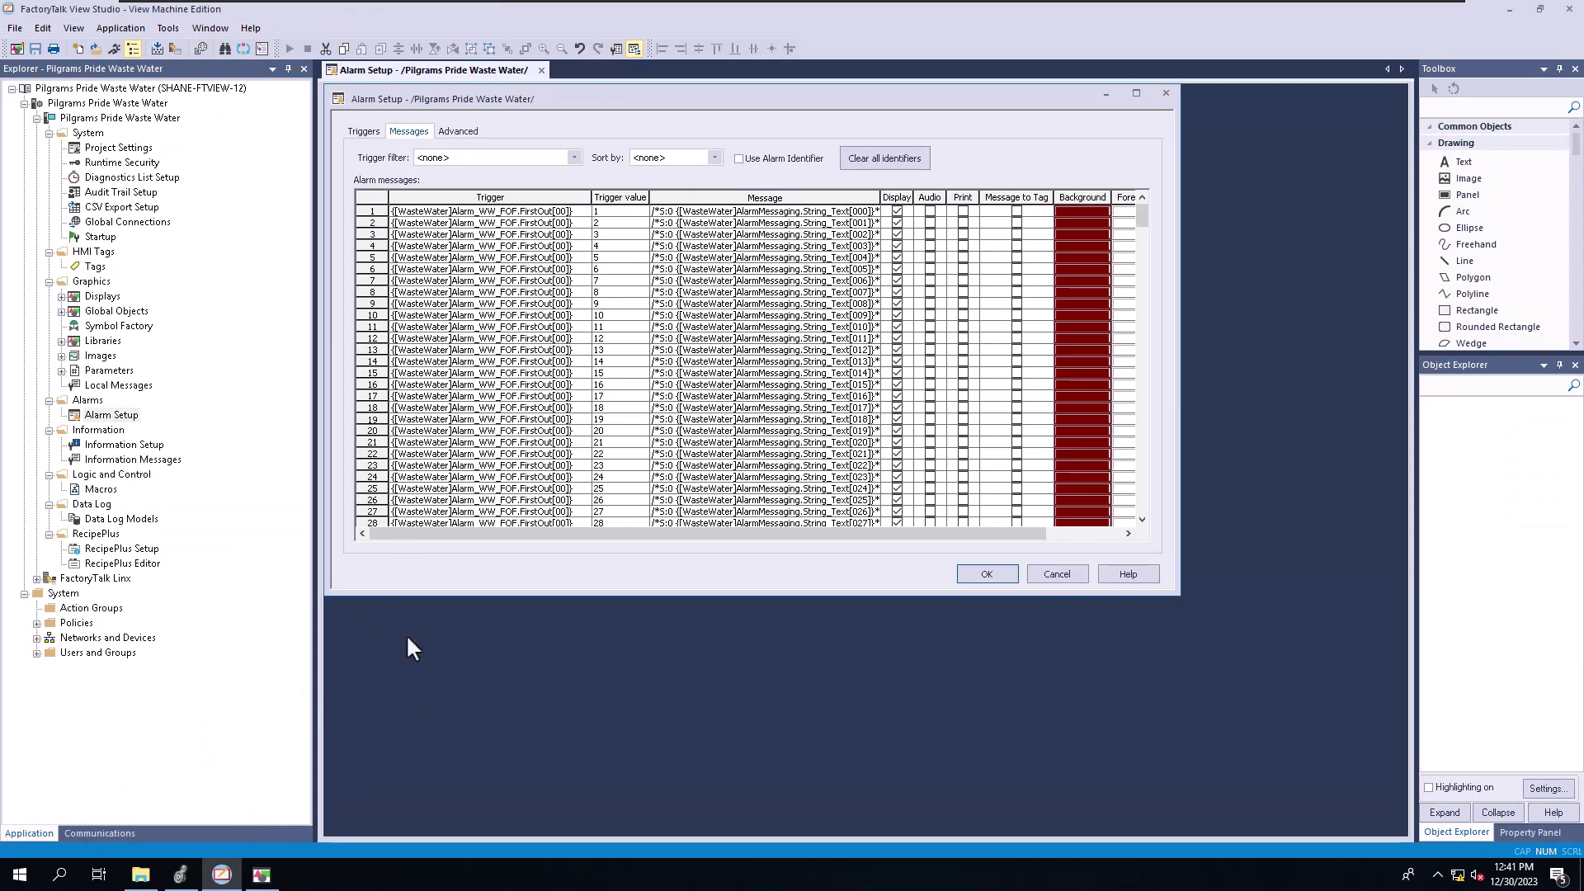
click(179, 874)
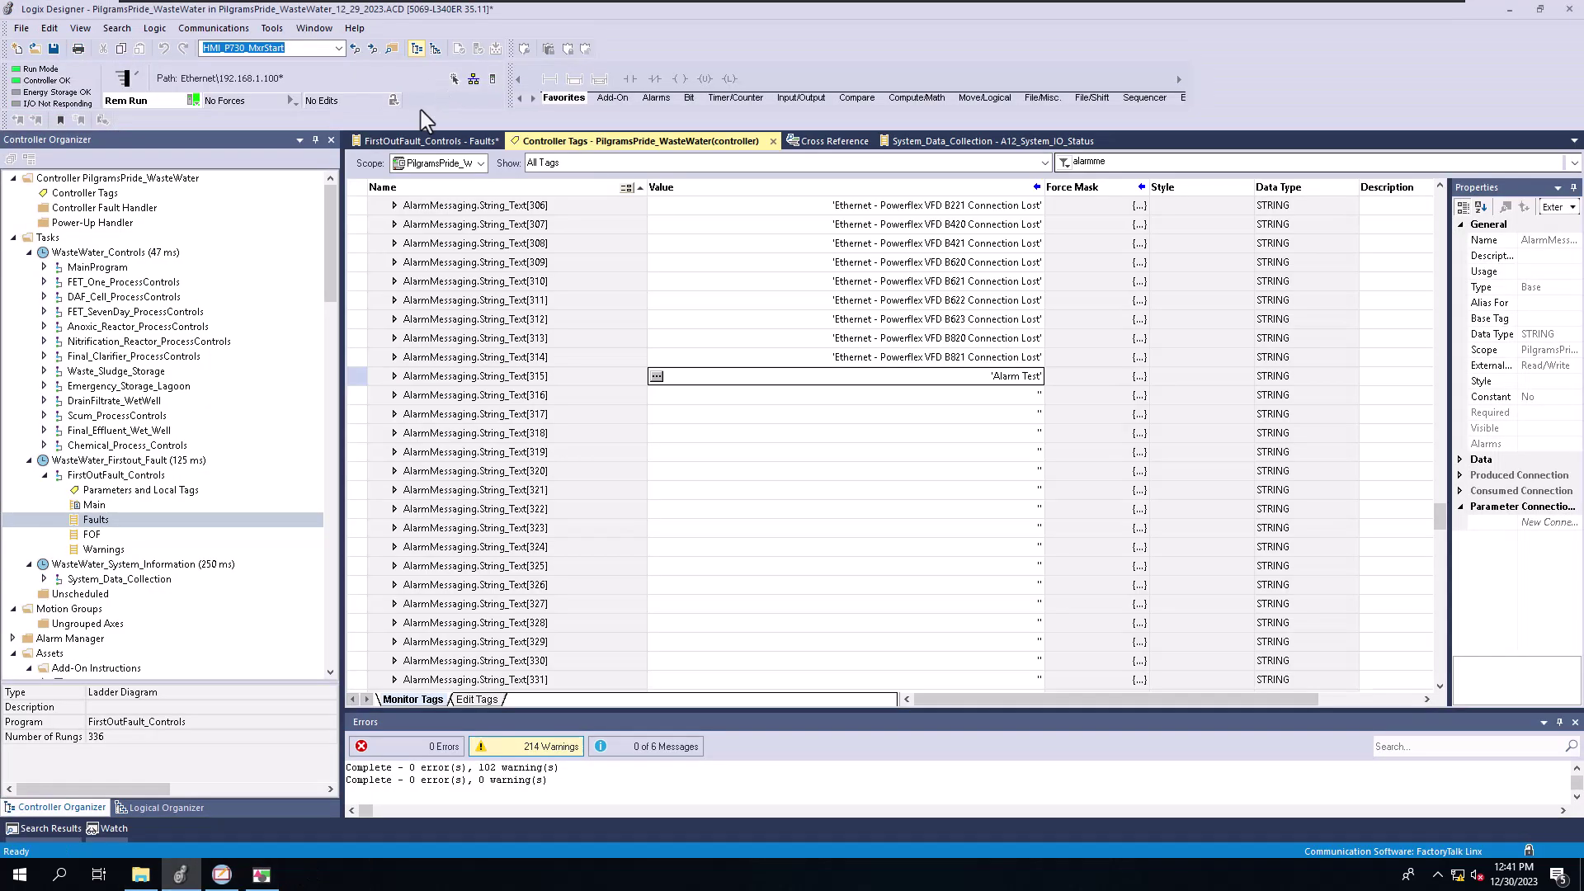
click(453, 140)
scroll(452, 655, down, 3)
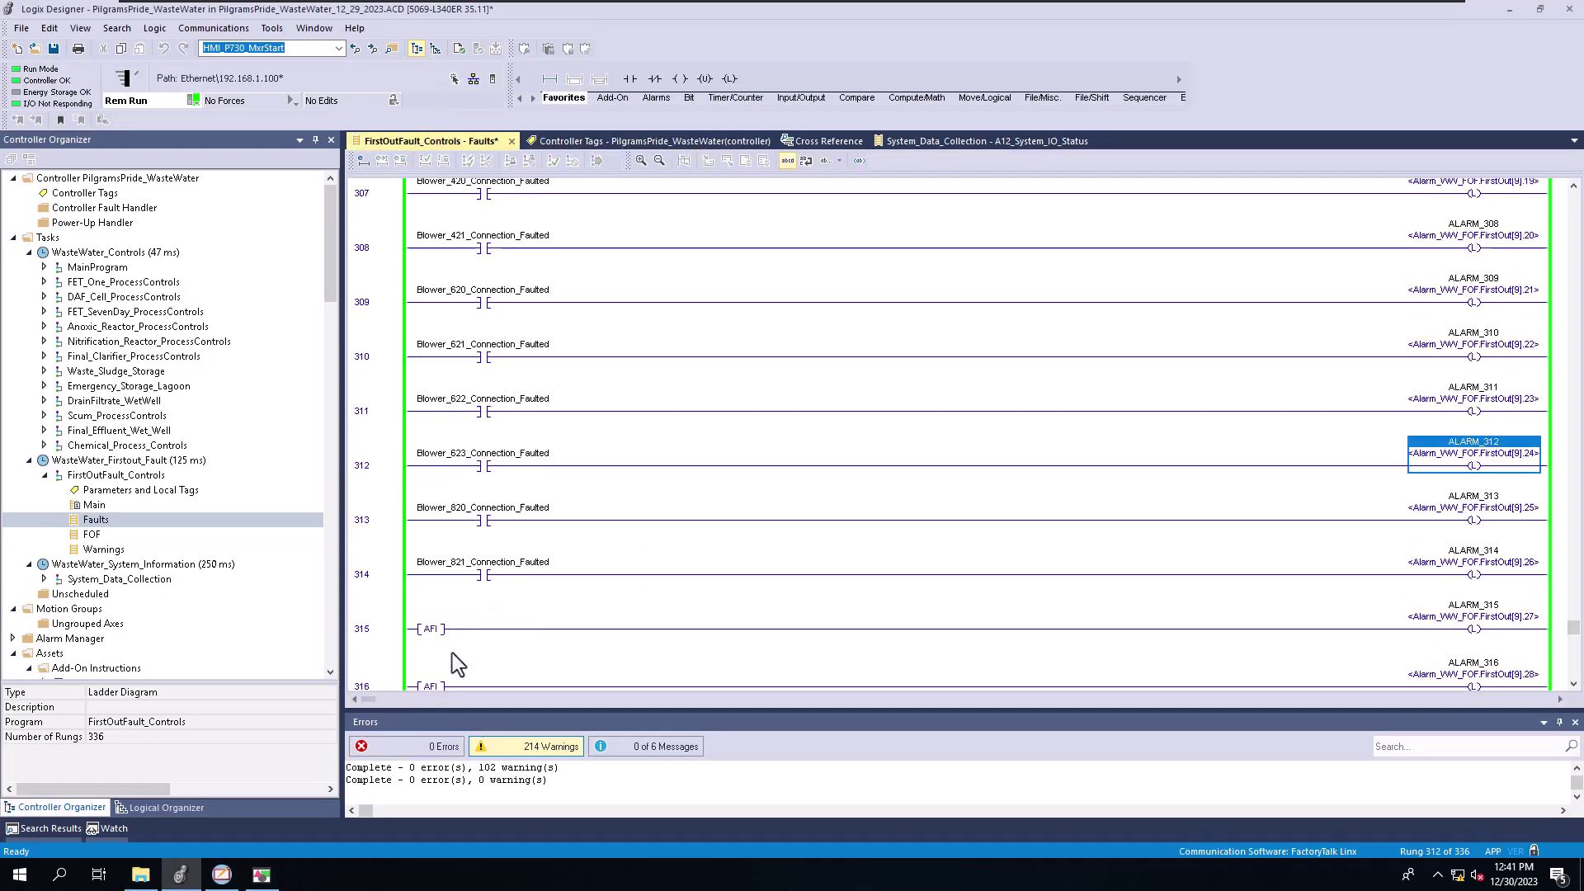
click(435, 532)
click(1473, 493)
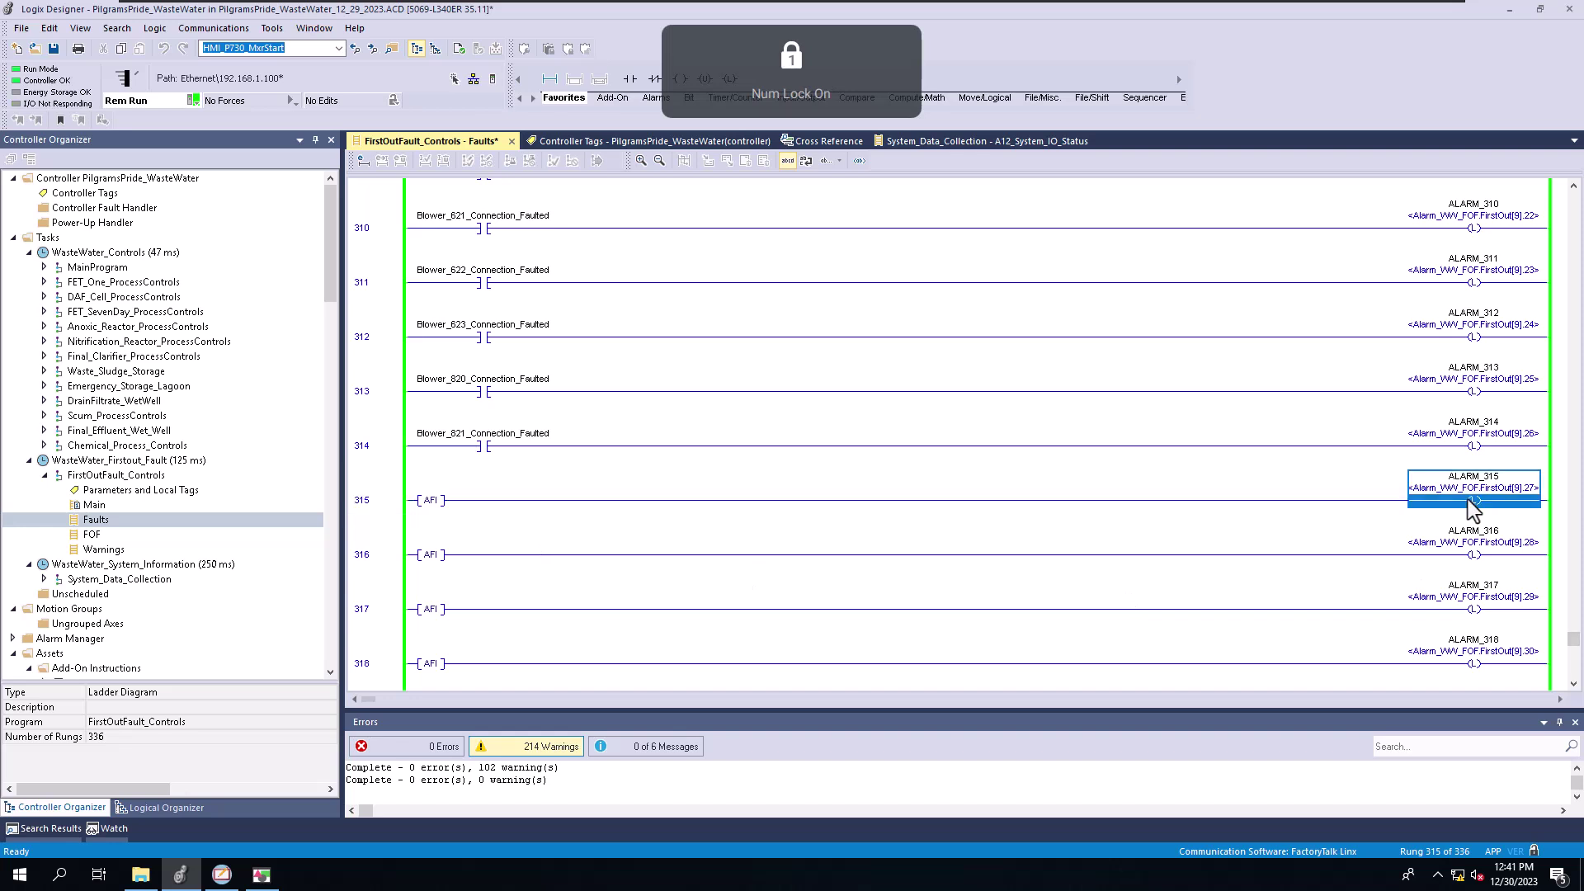
right_click(1474, 495)
click(1403, 667)
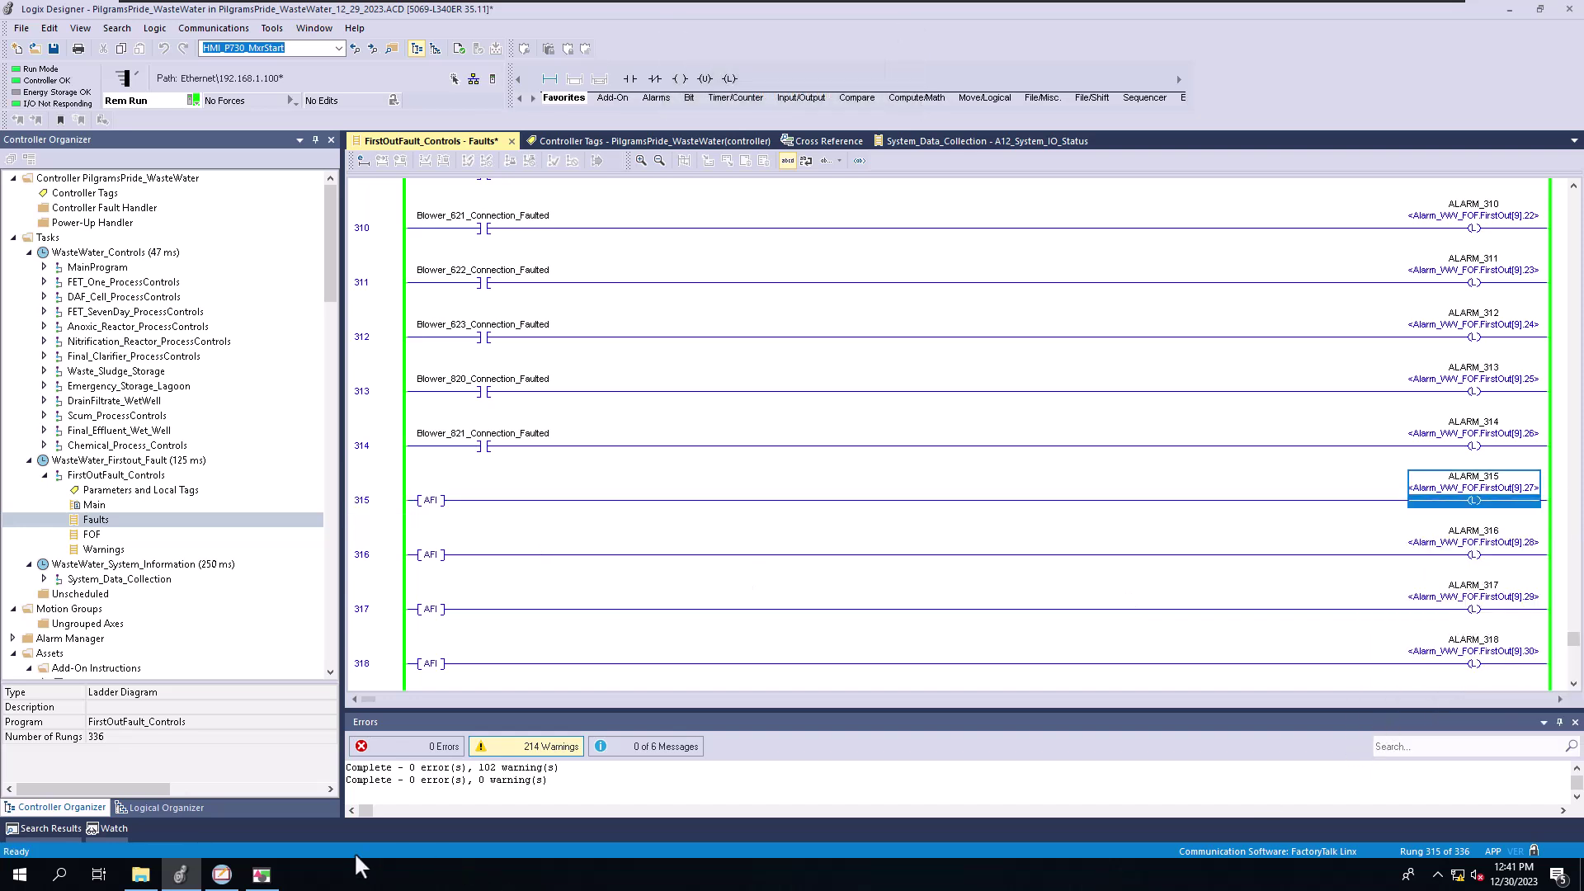
click(261, 874)
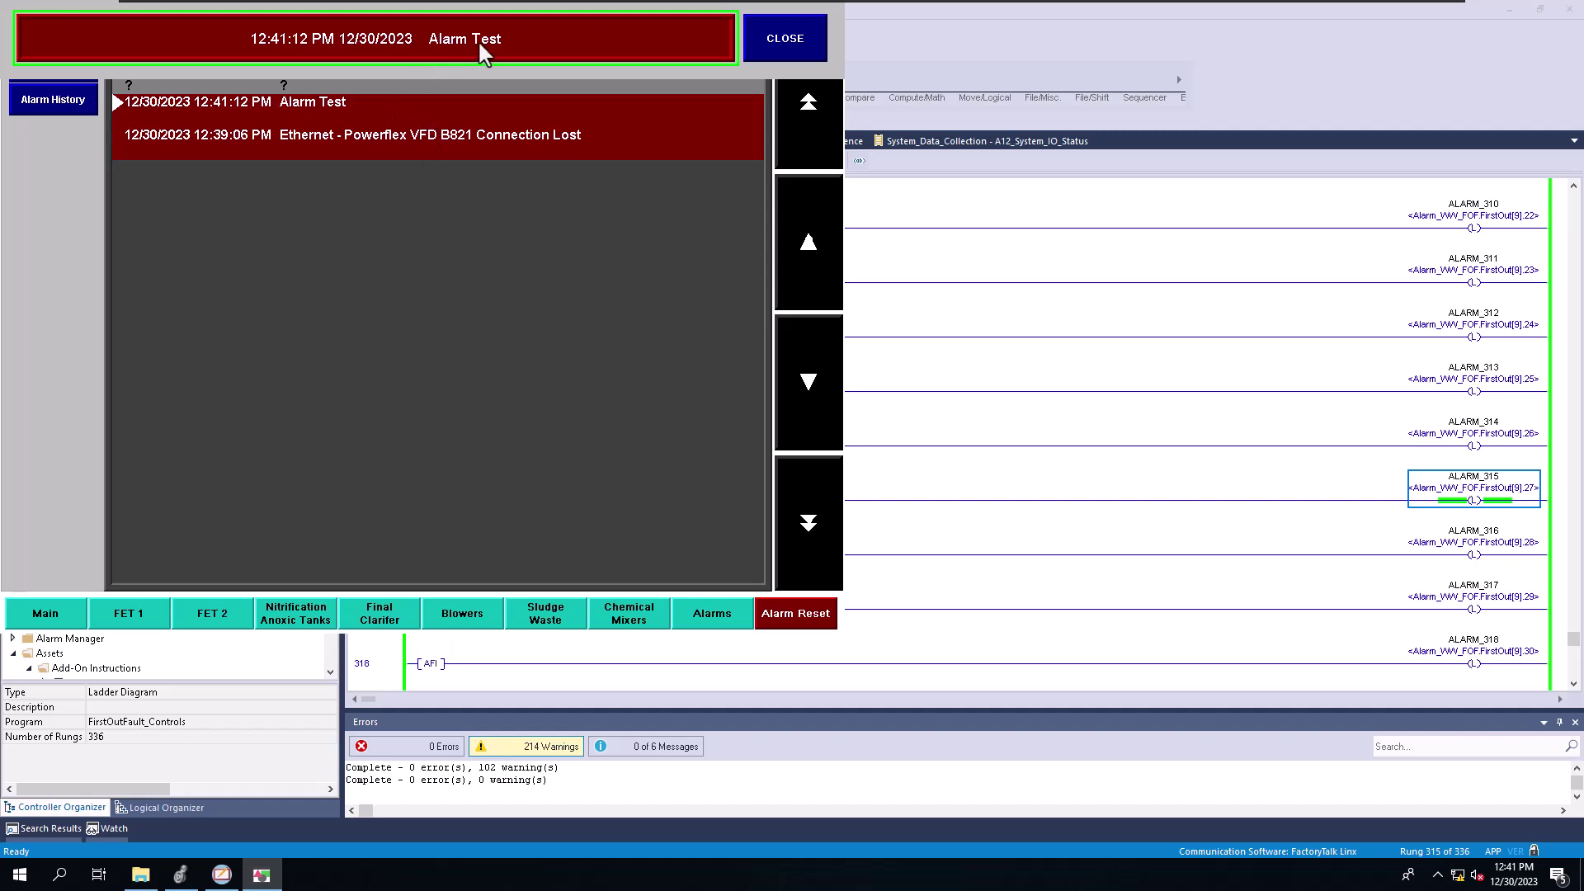
Reset the 'Alarm Test' alarm on the HMI and return to Logix Designer
click(786, 610)
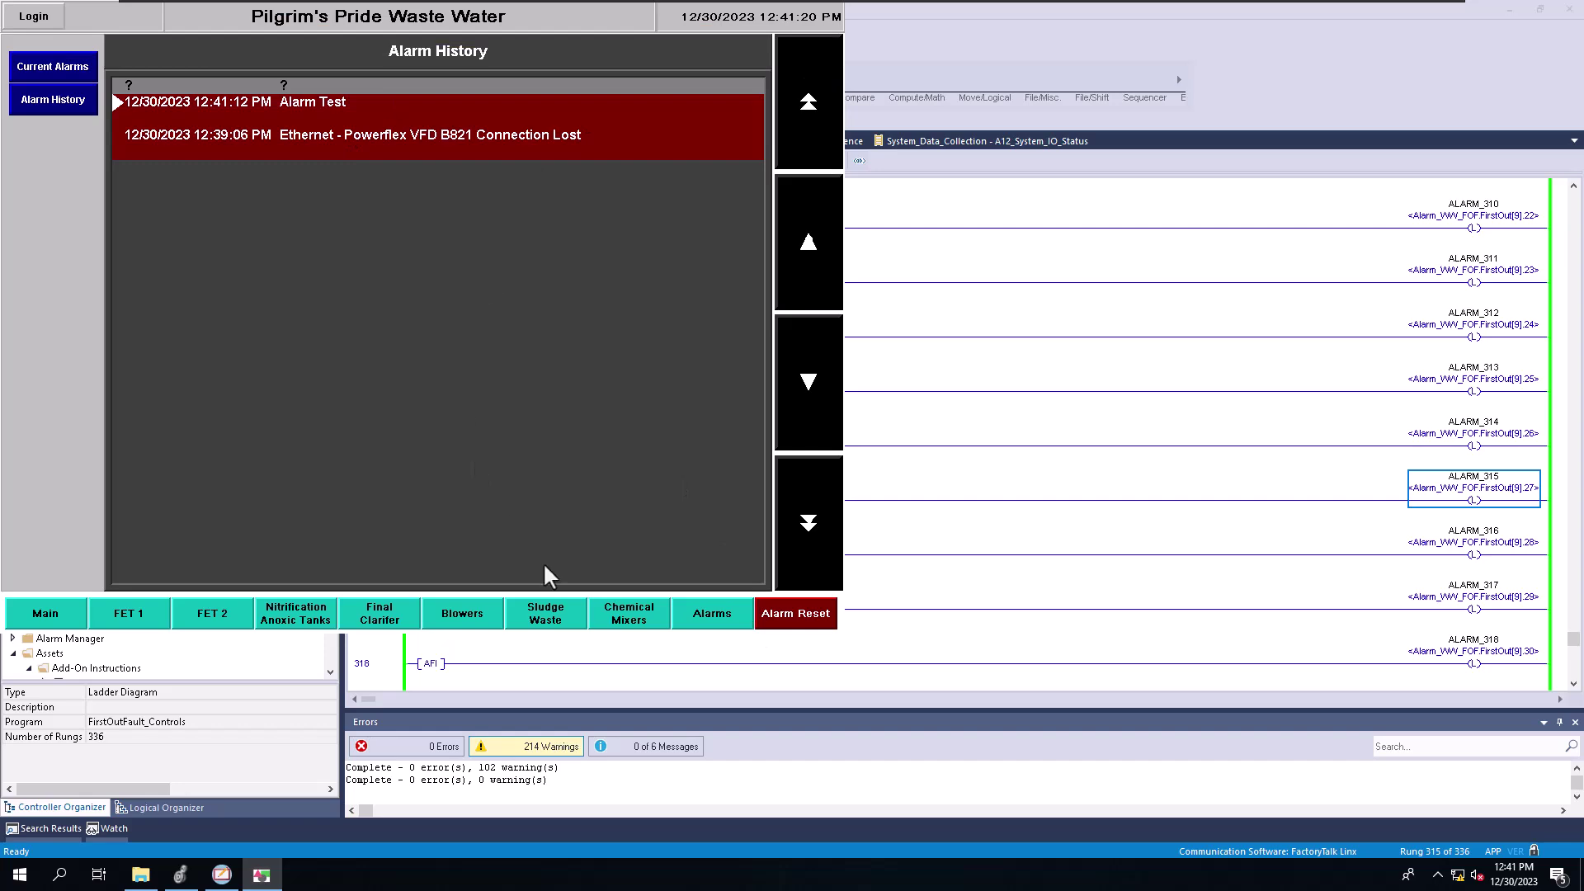
click(182, 876)
Edit String_Text[315] from 'Alarm Test' to 'Alarm - Conveyor Not Running' and apply it
click(576, 140)
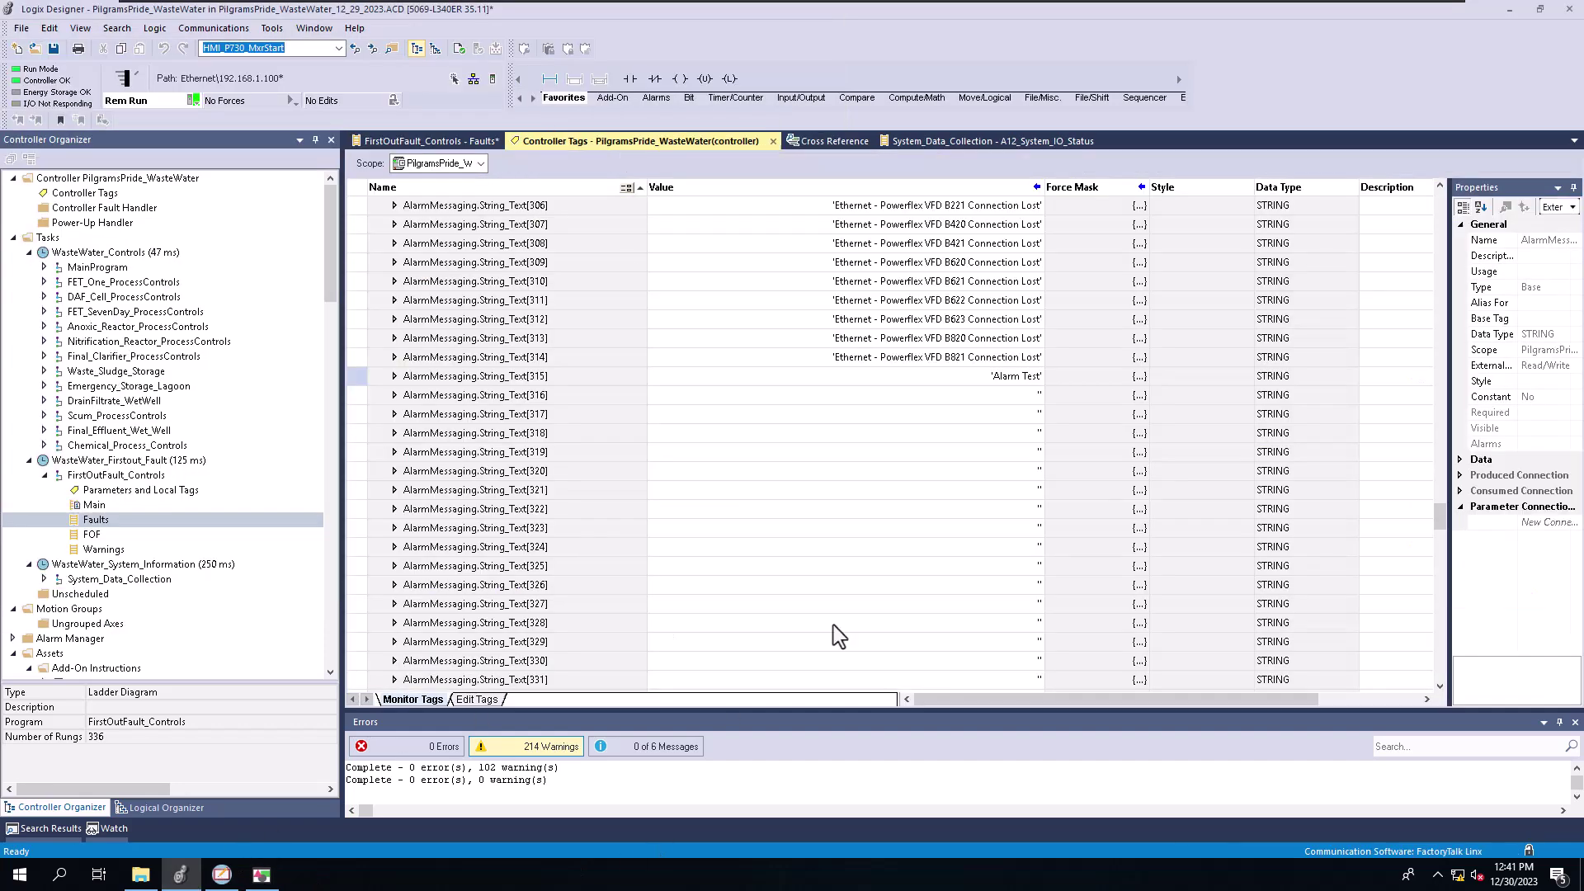
click(660, 376)
click(657, 376)
click(633, 505)
key(BackSpace)
key(BackSpace)
key(BackSpace)
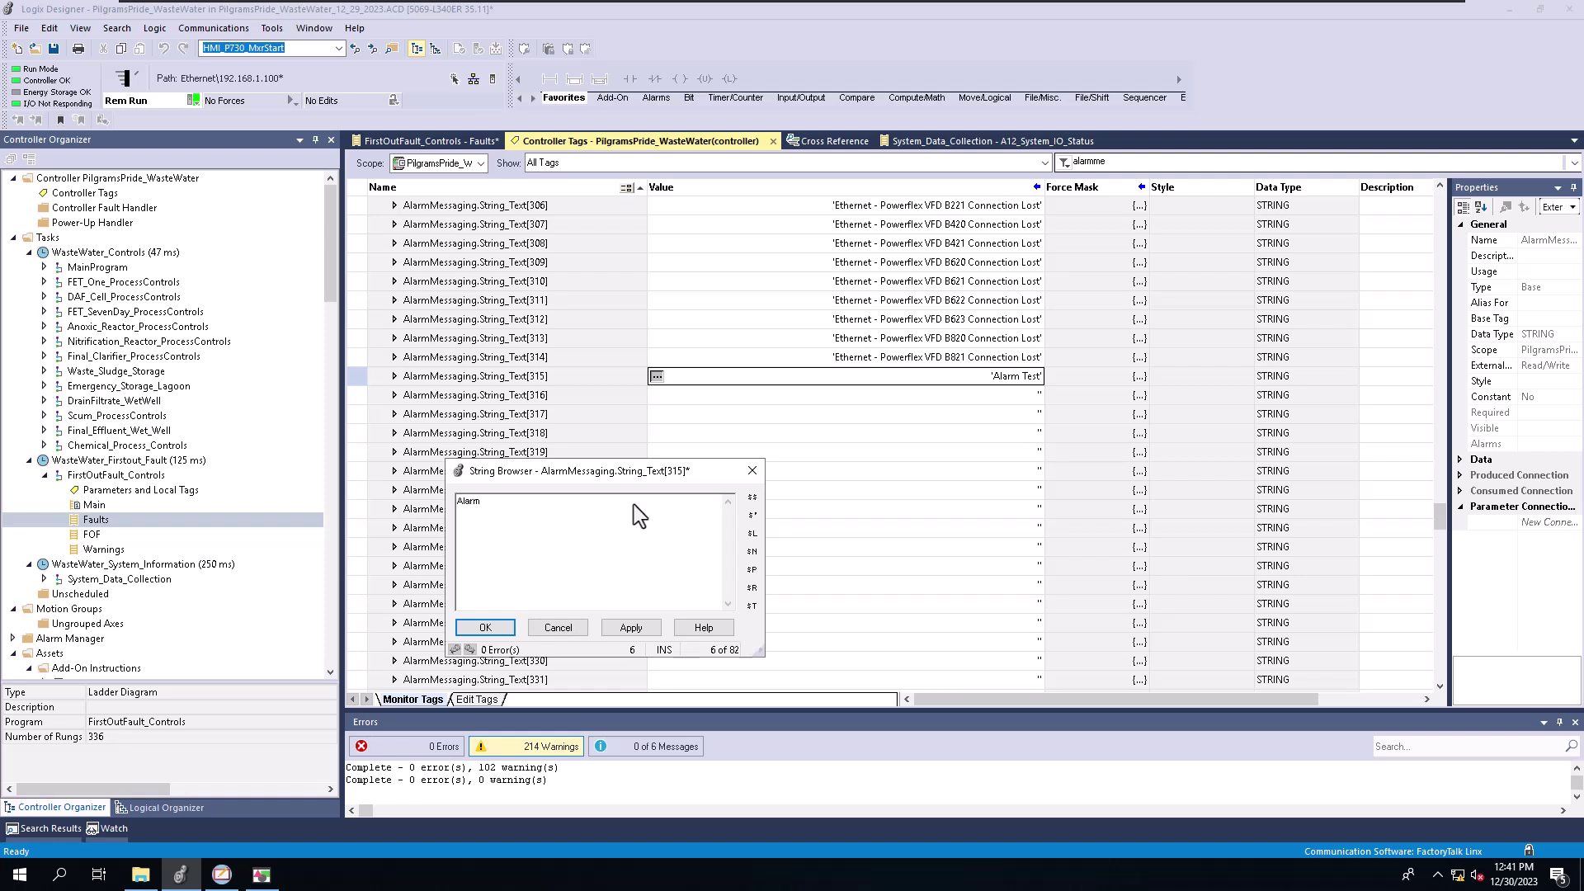
text(- Conveyor Not Running)
click(651, 632)
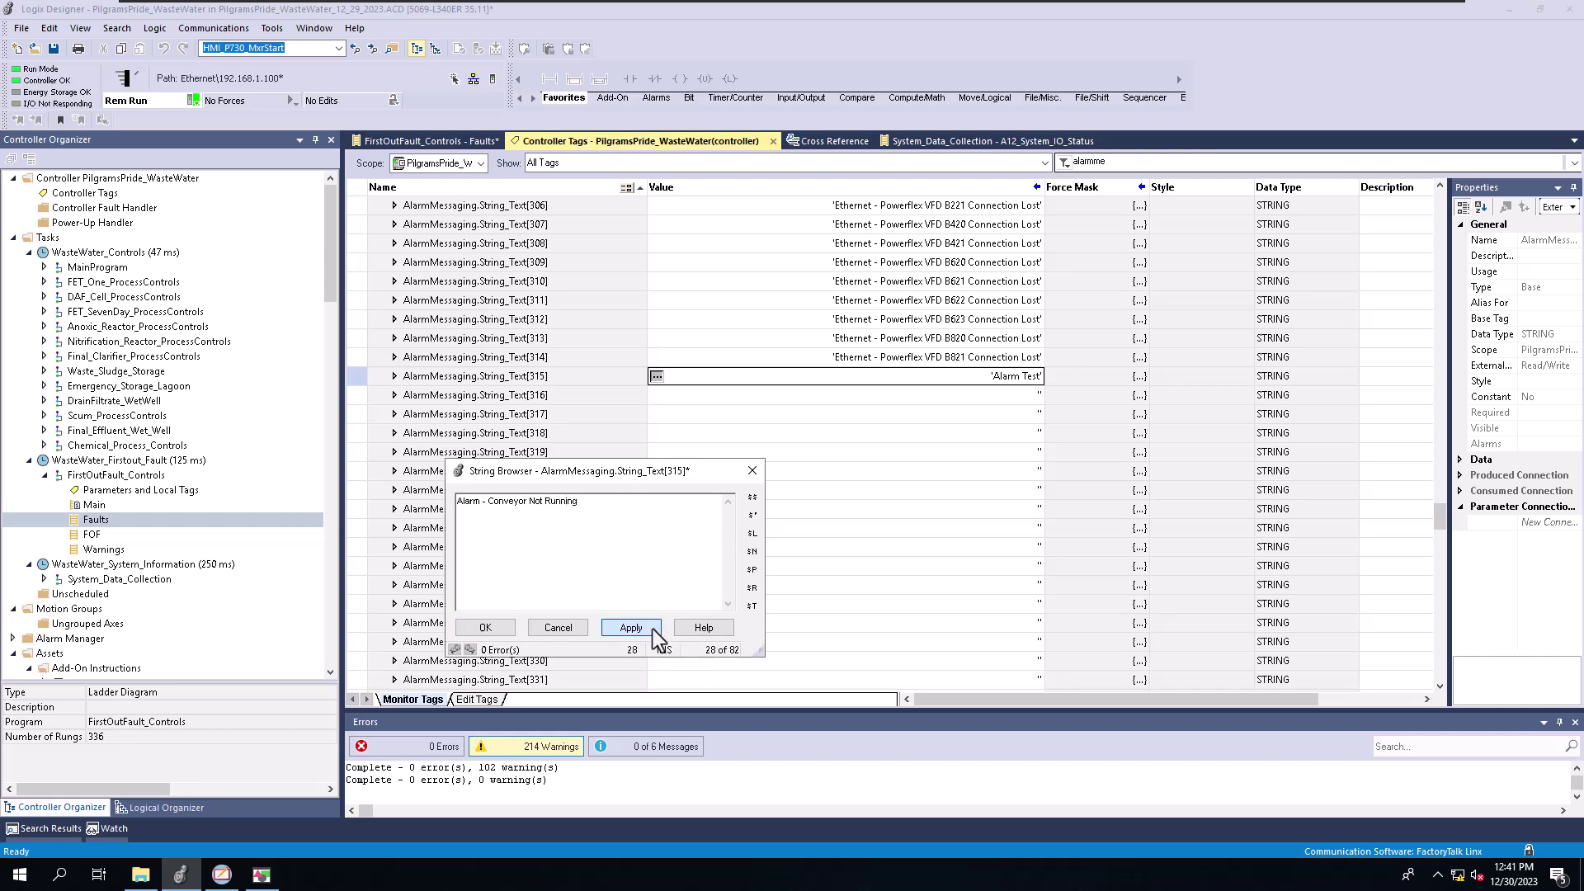
click(513, 628)
click(699, 512)
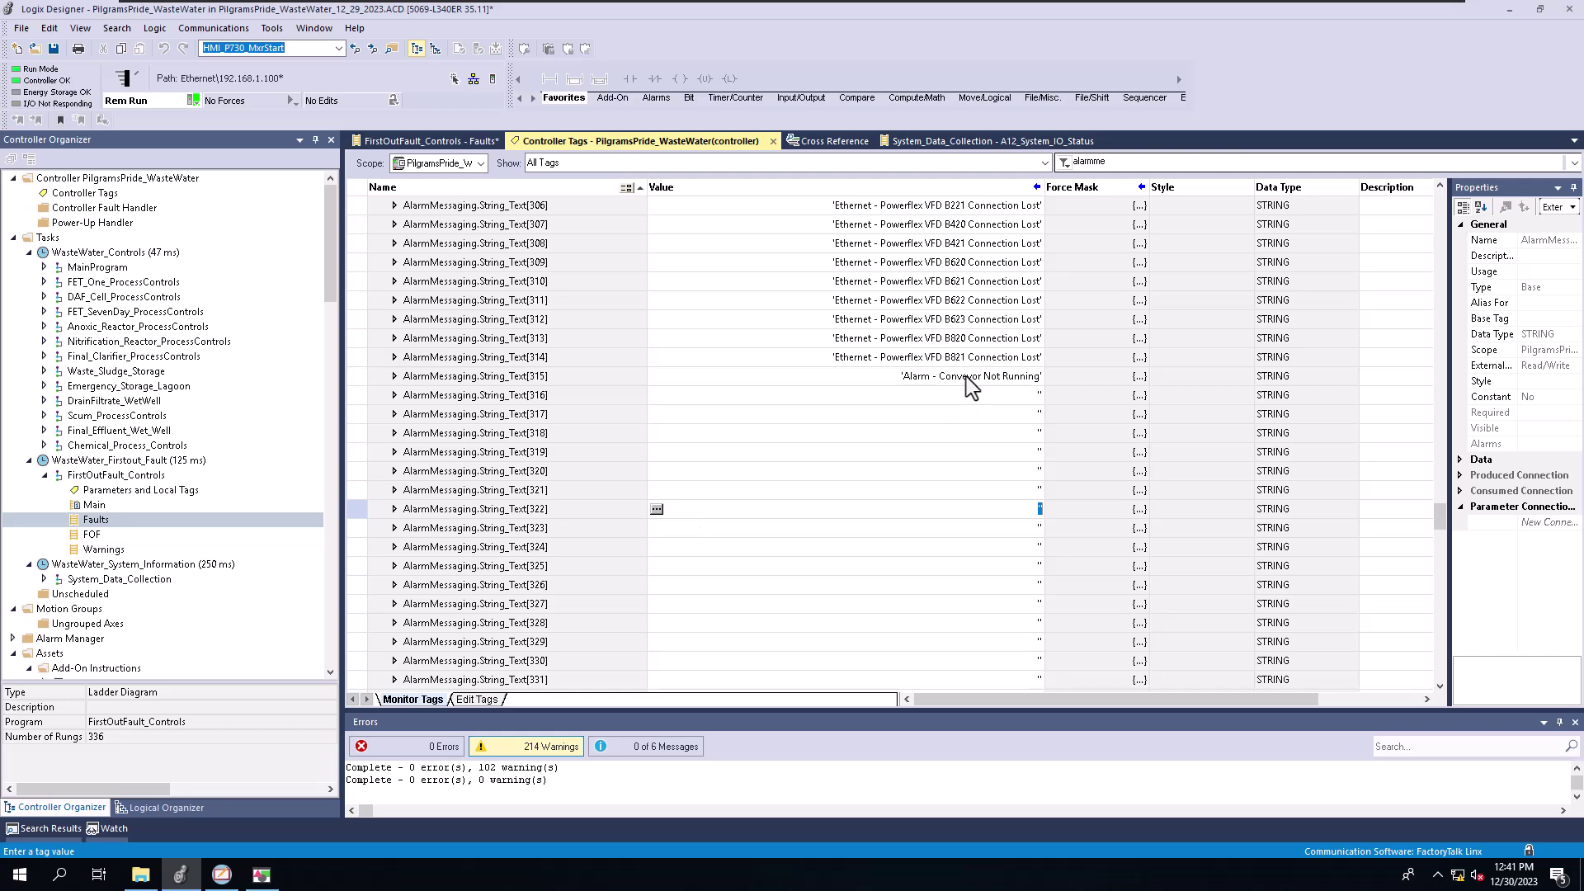
Toggle ALARM_315 on from the FirstOutFault_Controls ladder and bring up the HMI alarm display
click(458, 142)
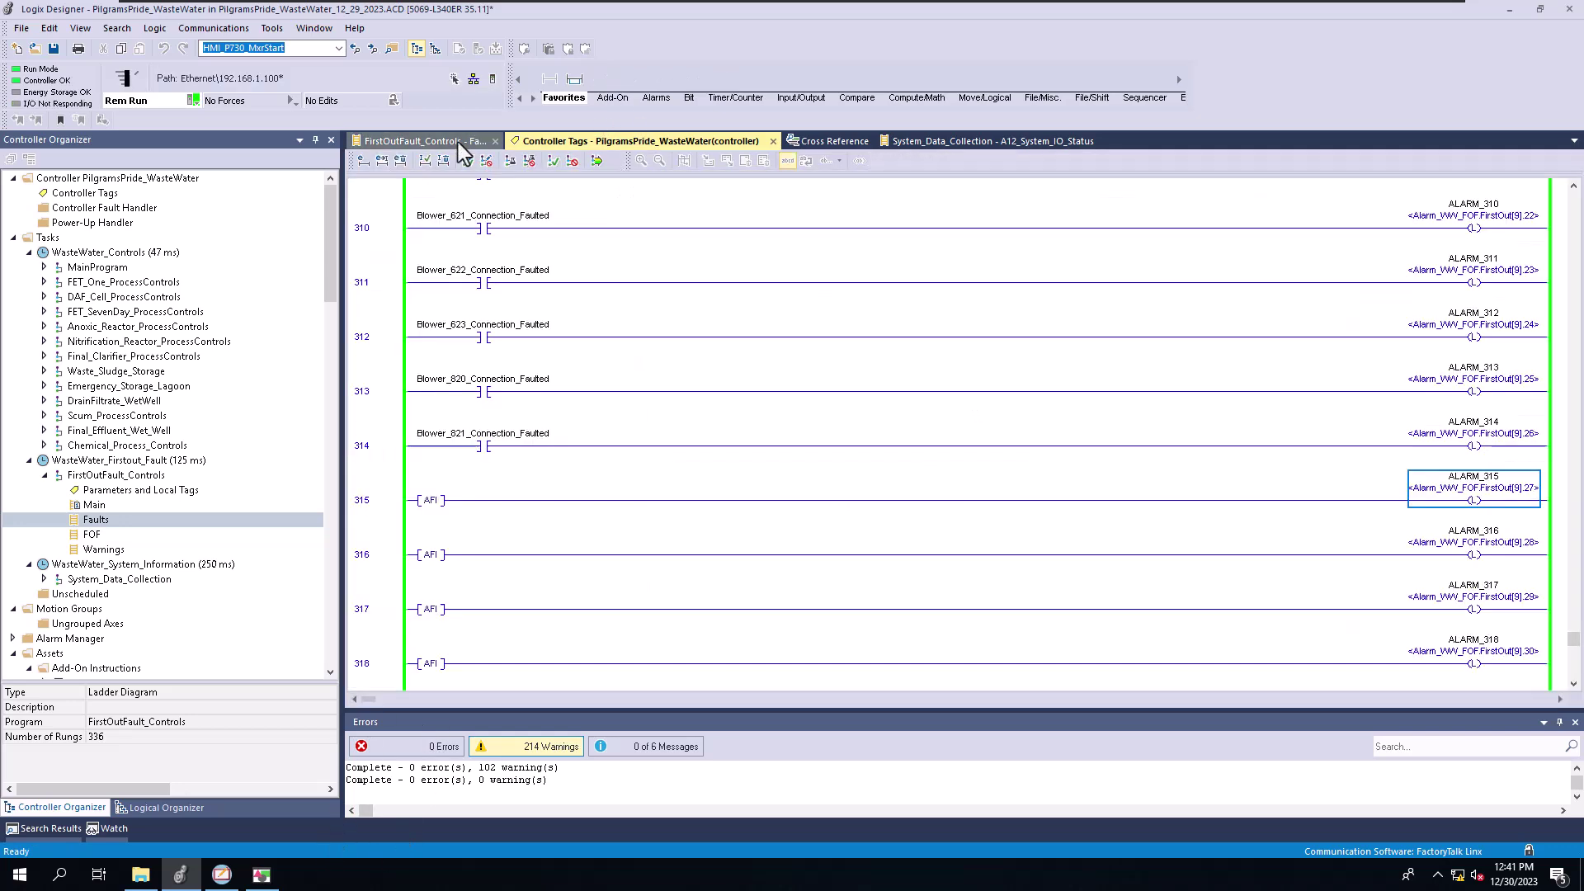
right_click(1475, 500)
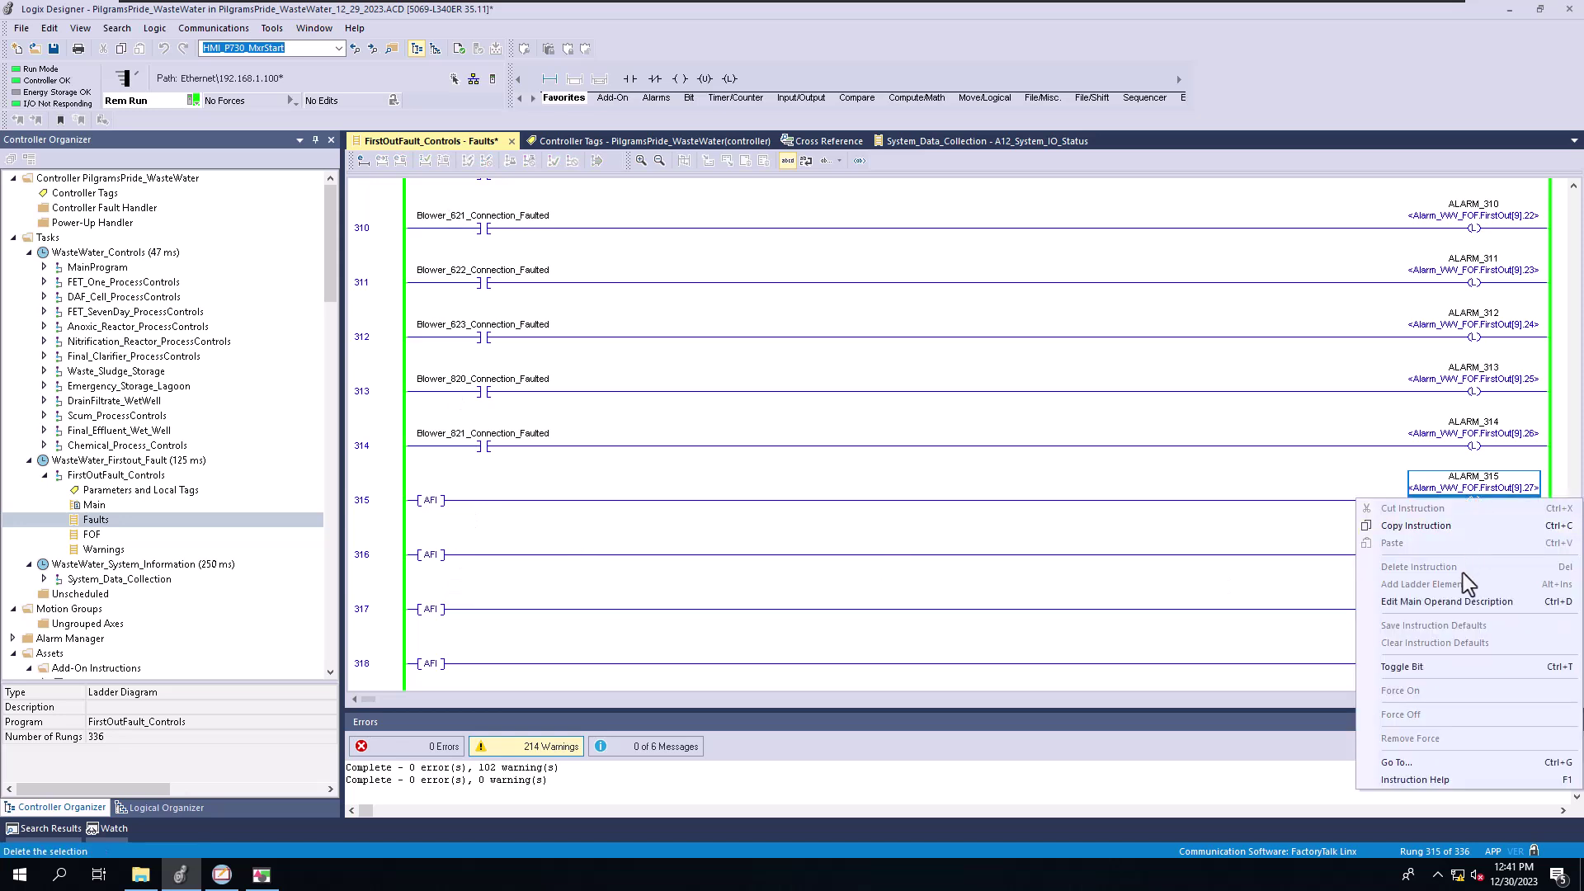
click(1412, 673)
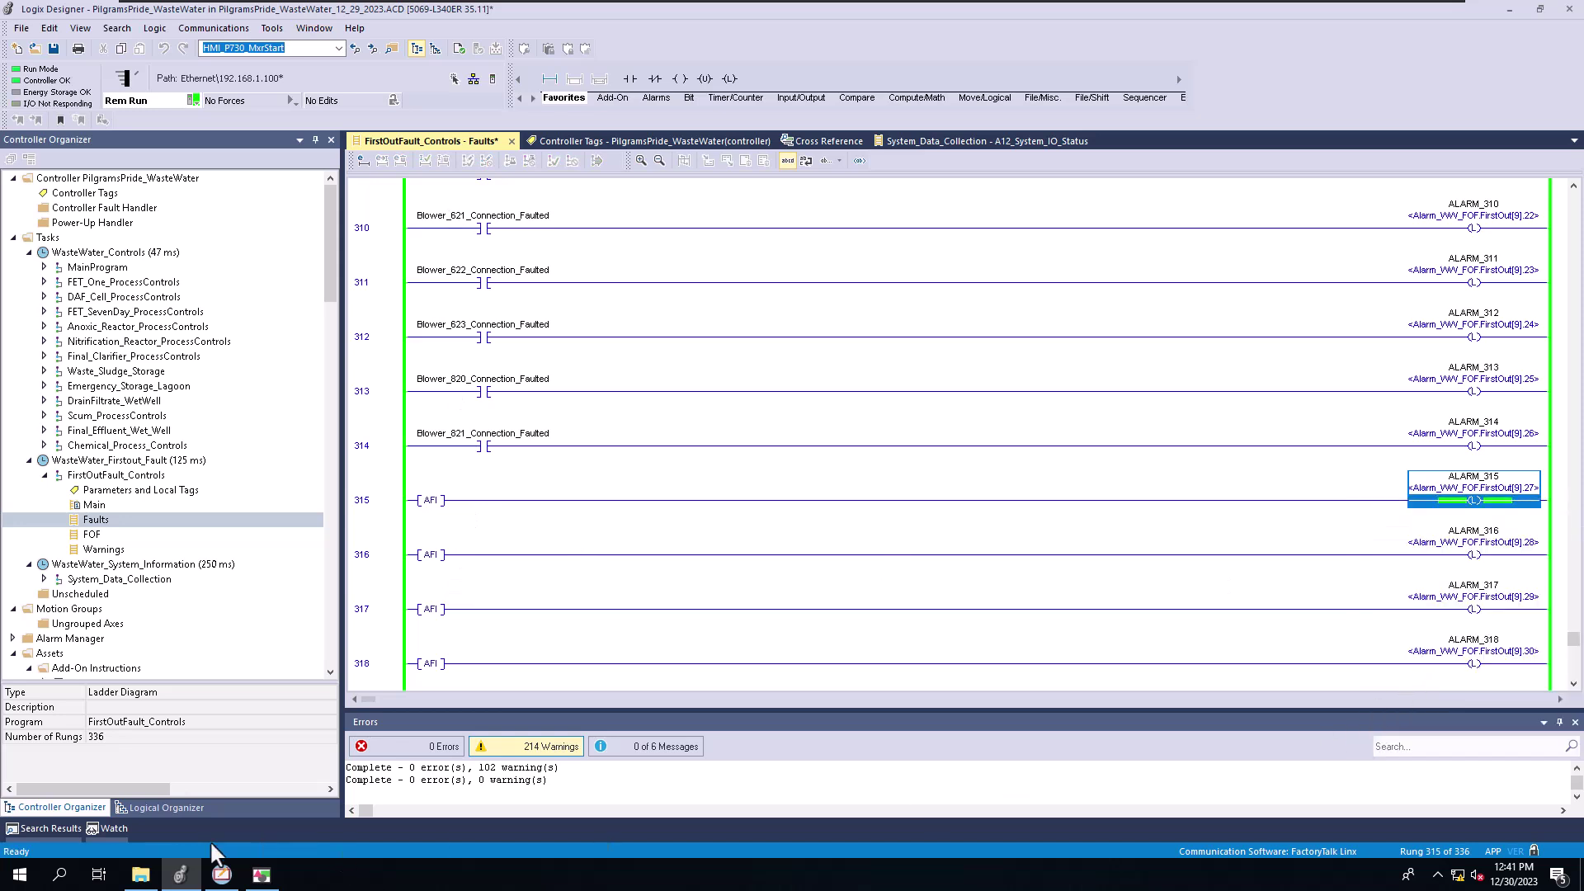
click(261, 874)
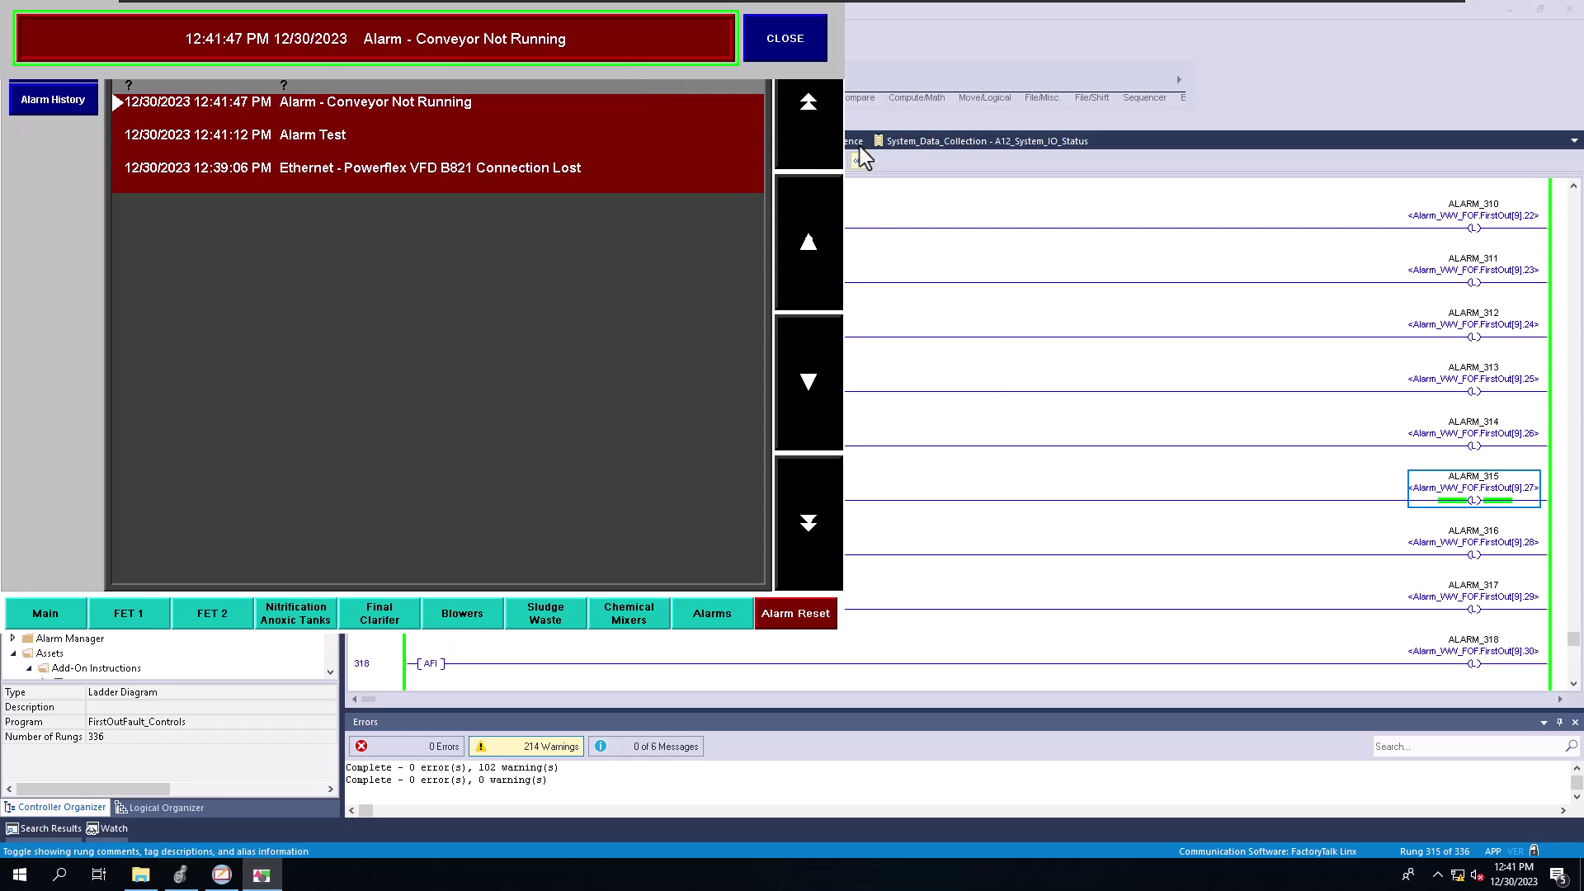
Reset the conveyor alarm on the HMI and return to FactoryTalk View Studio
click(796, 613)
key(Num_Lock)
click(1138, 391)
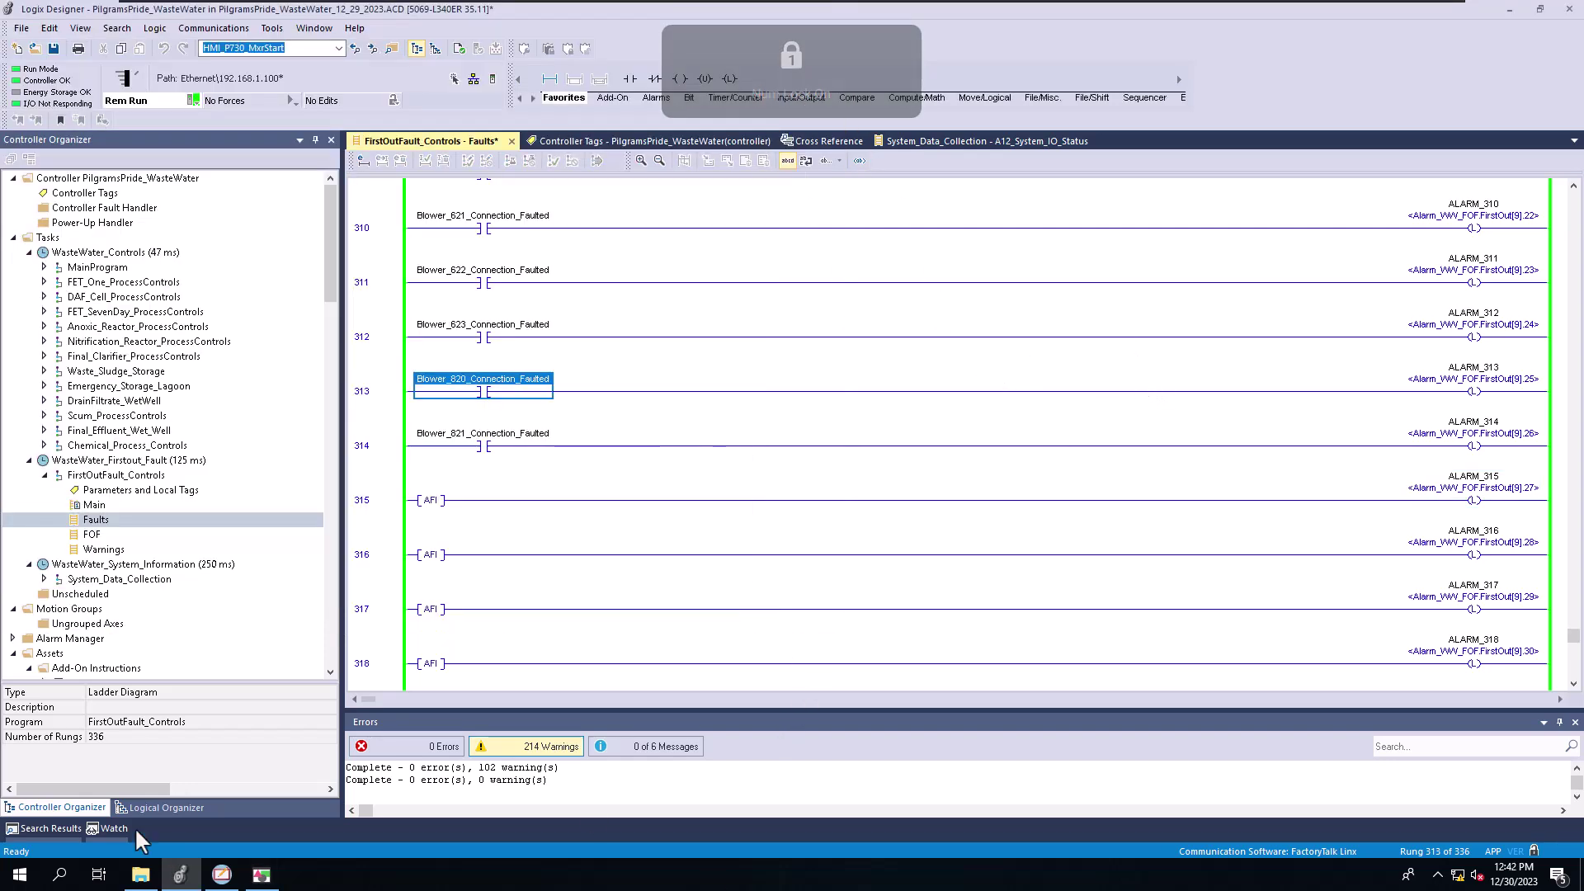
click(221, 874)
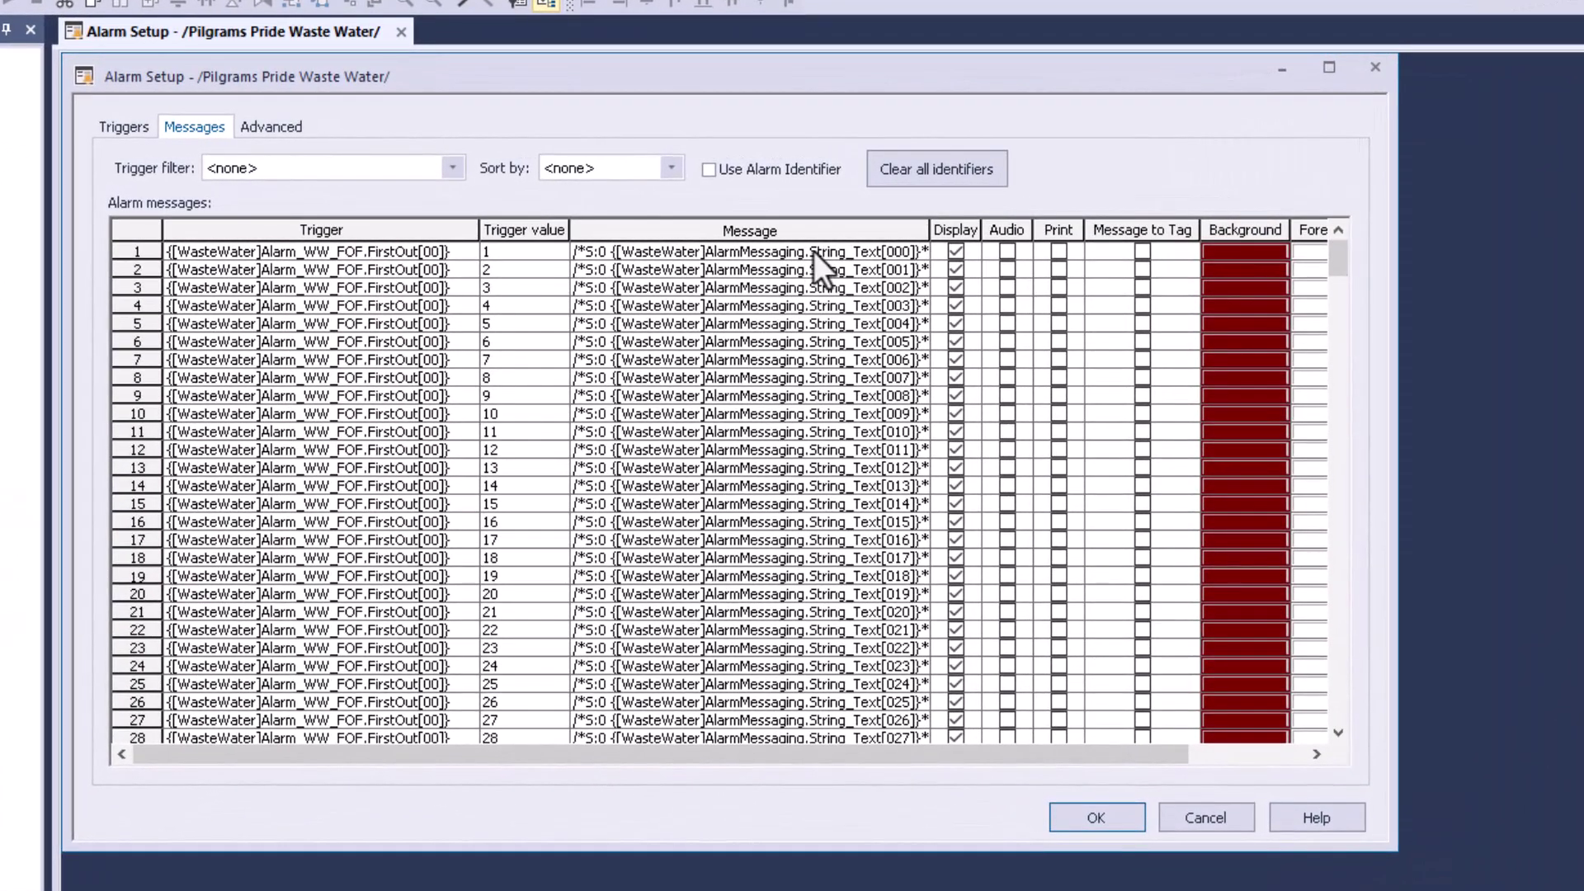
Scroll the Alarm Setup message list through to row 357, FirstOut[11] value 5 to String_Text[357]
click(809, 236)
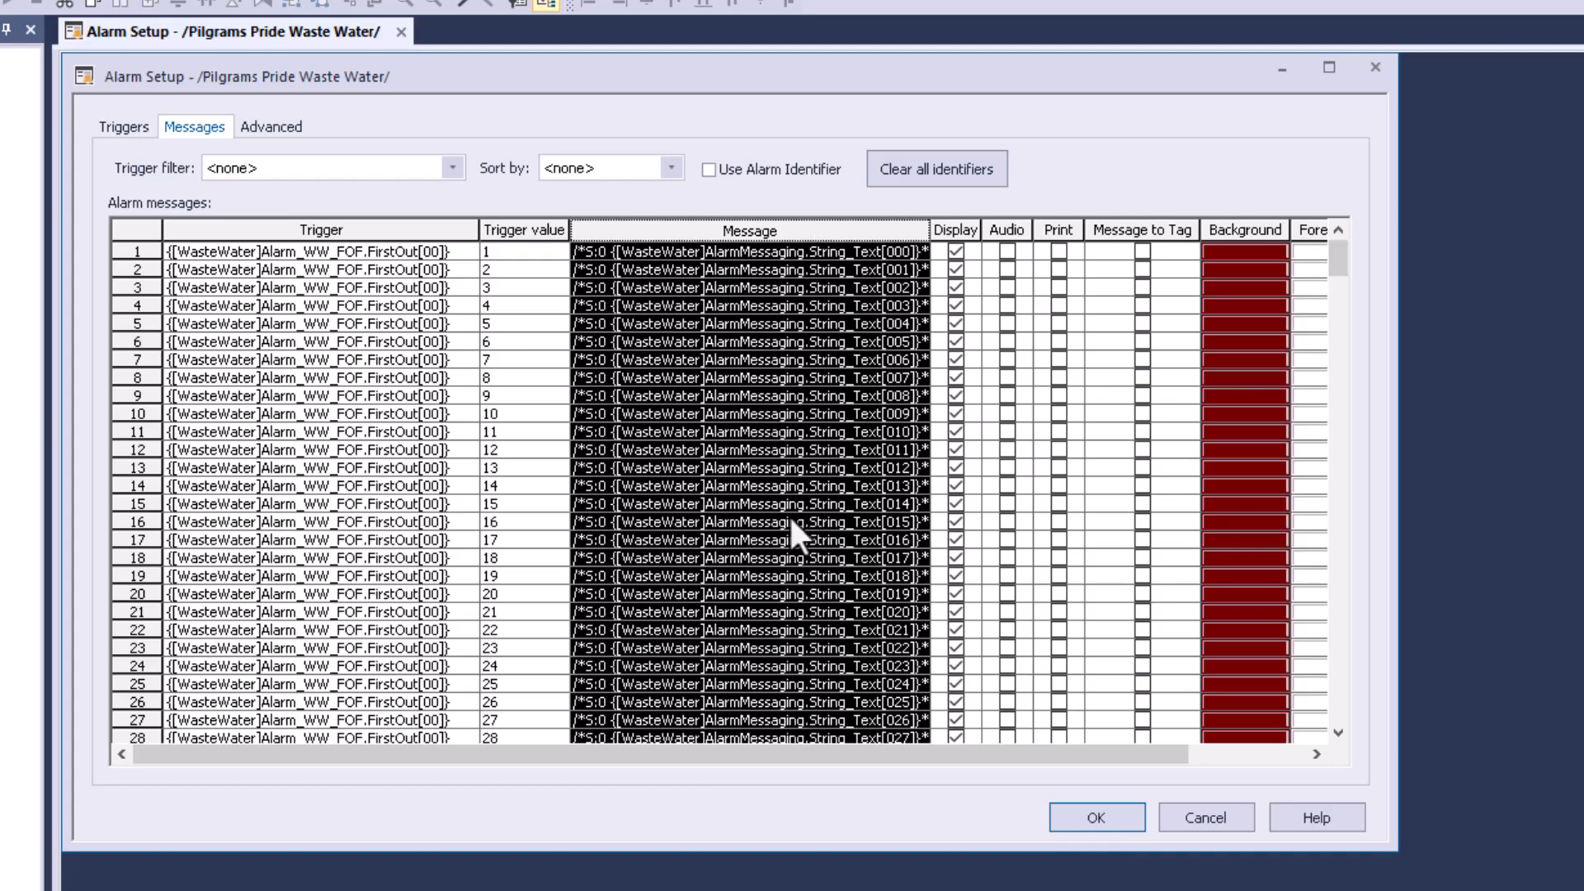
drag(1333, 269, 1335, 726)
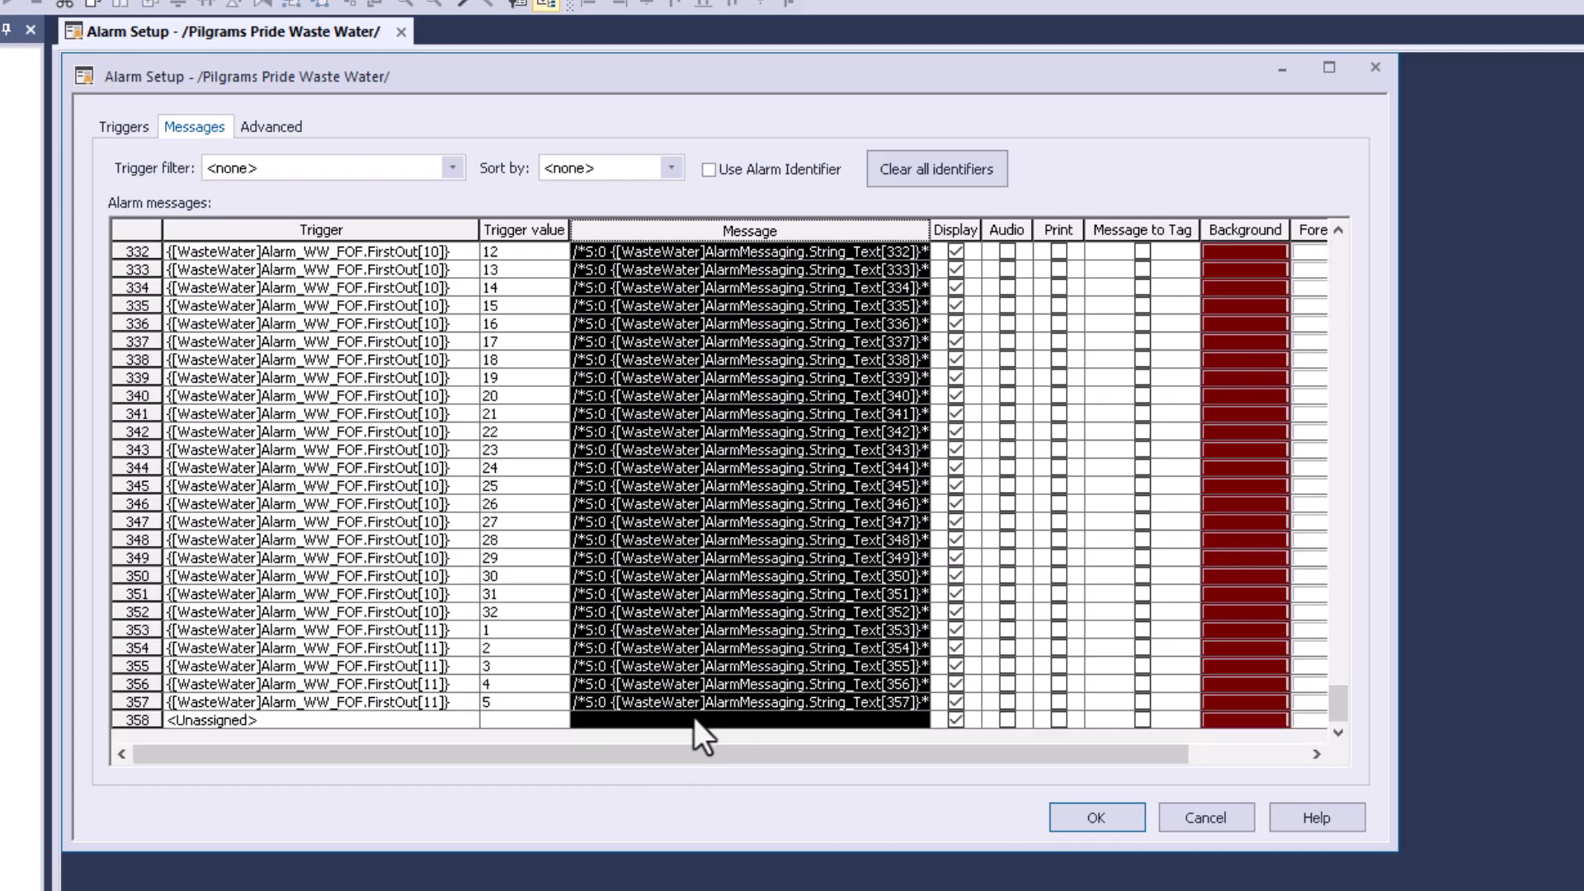
drag(1340, 703, 1304, 255)
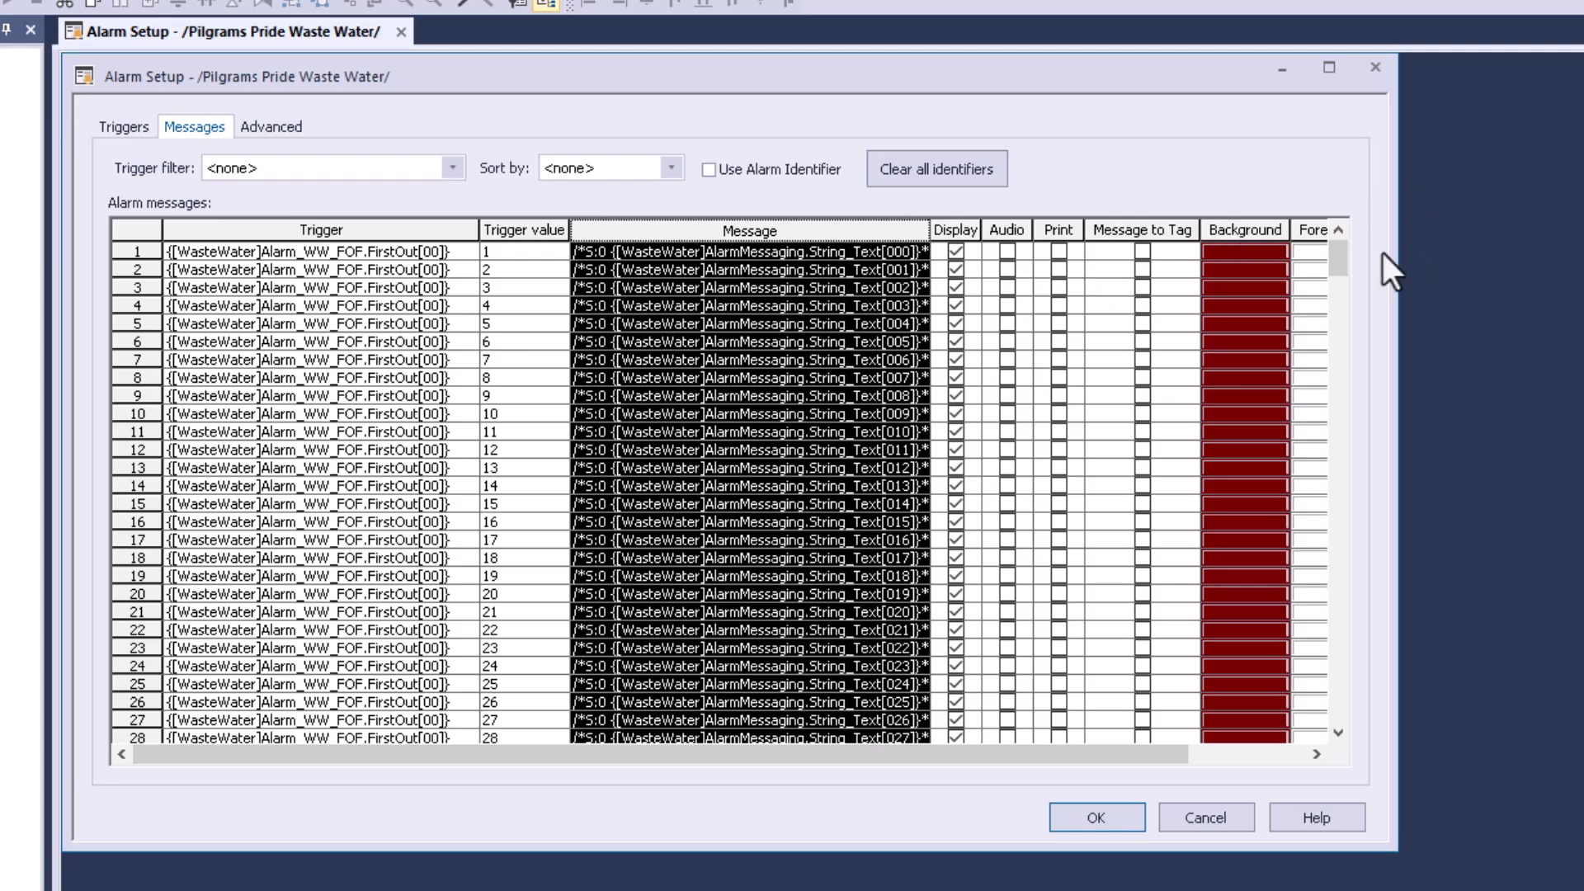
drag(1333, 274, 1238, 726)
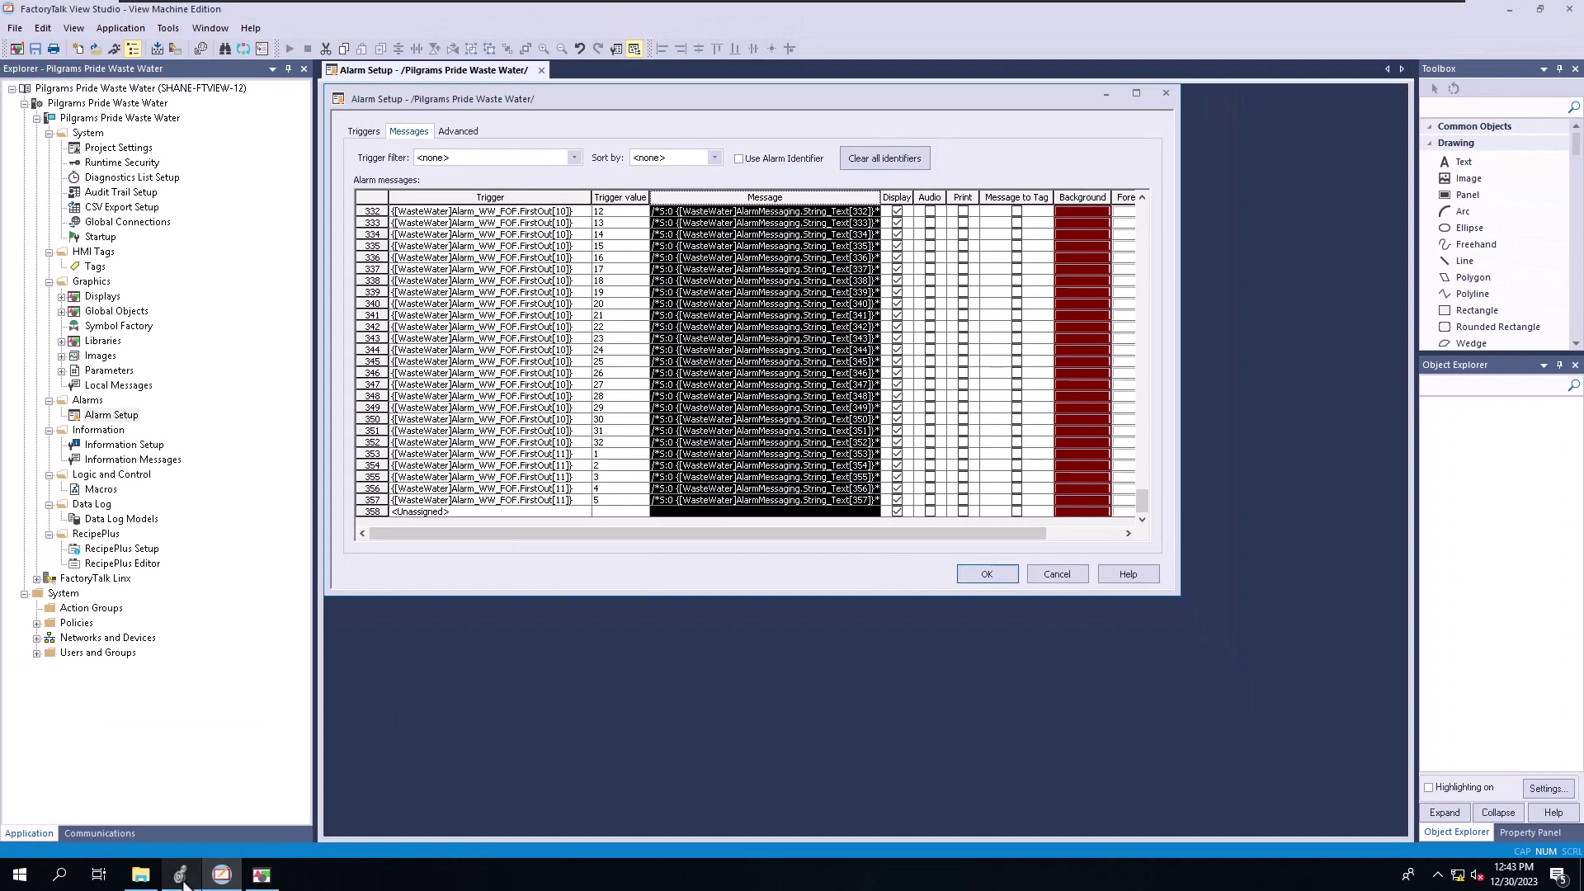
Delete the 'Alarm - Conveyor Not Running' text from String_Text[315] and apply the empty value
click(185, 880)
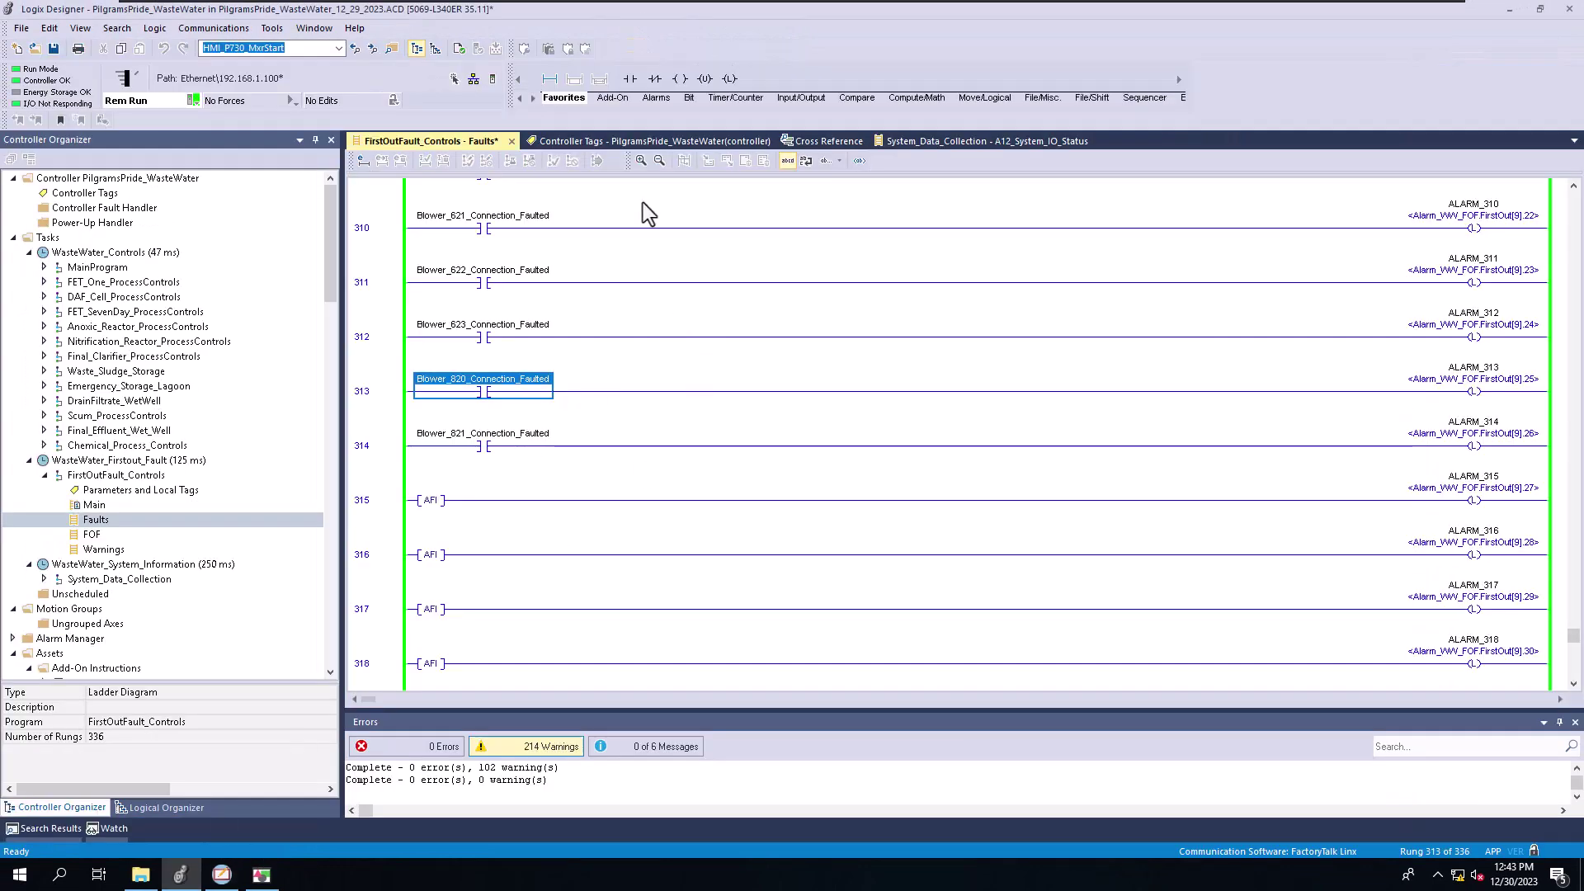
click(636, 138)
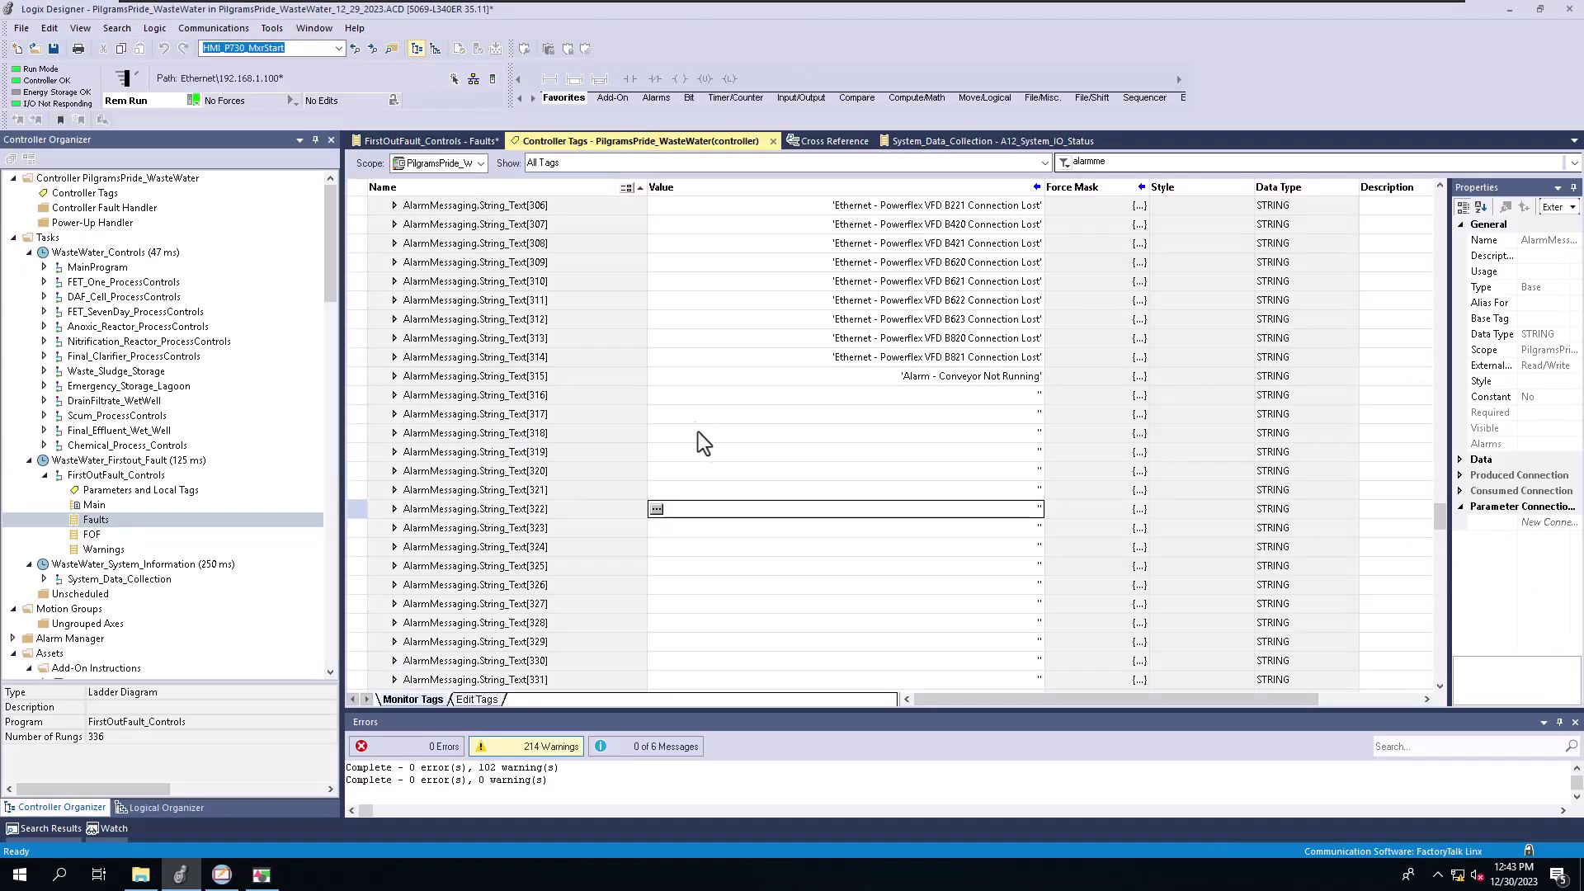
click(657, 384)
click(657, 376)
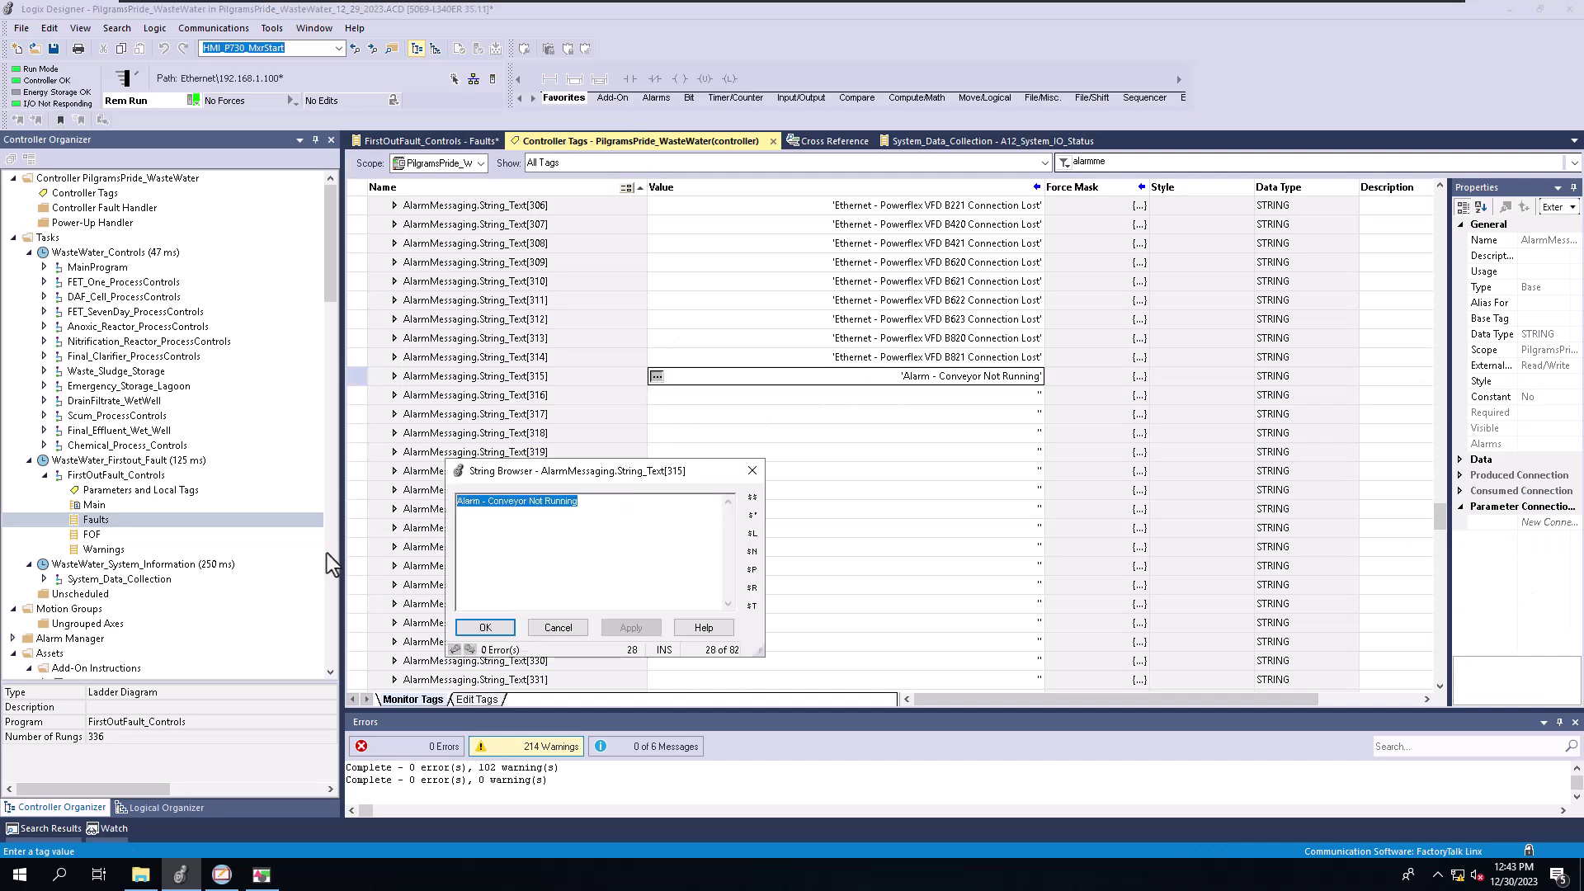
key(BackSpace)
click(612, 630)
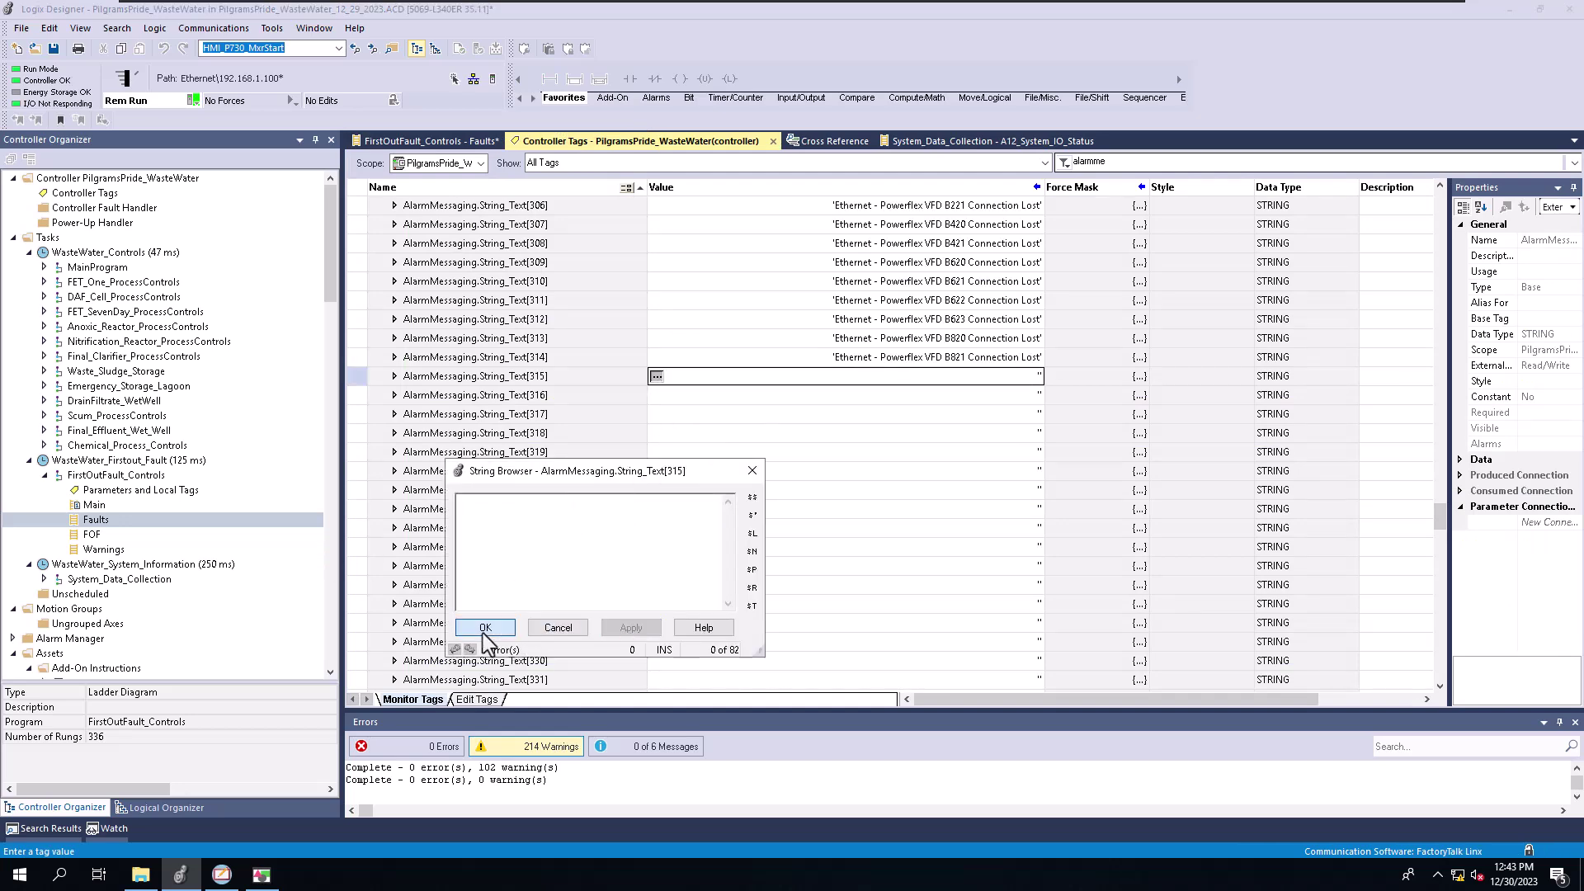
click(486, 627)
click(698, 514)
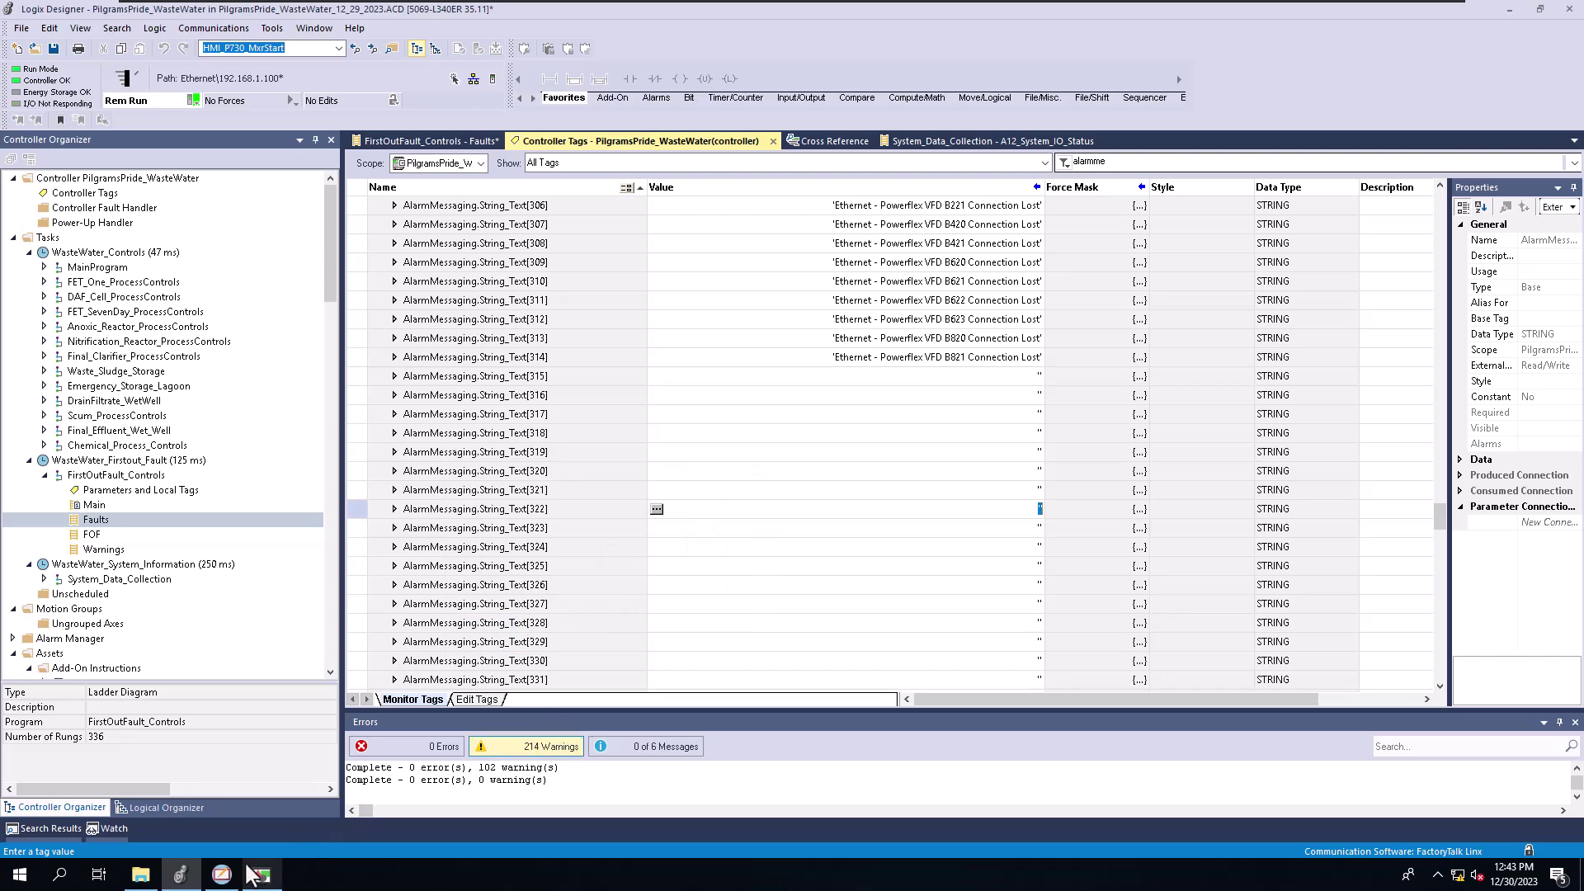
click(221, 875)
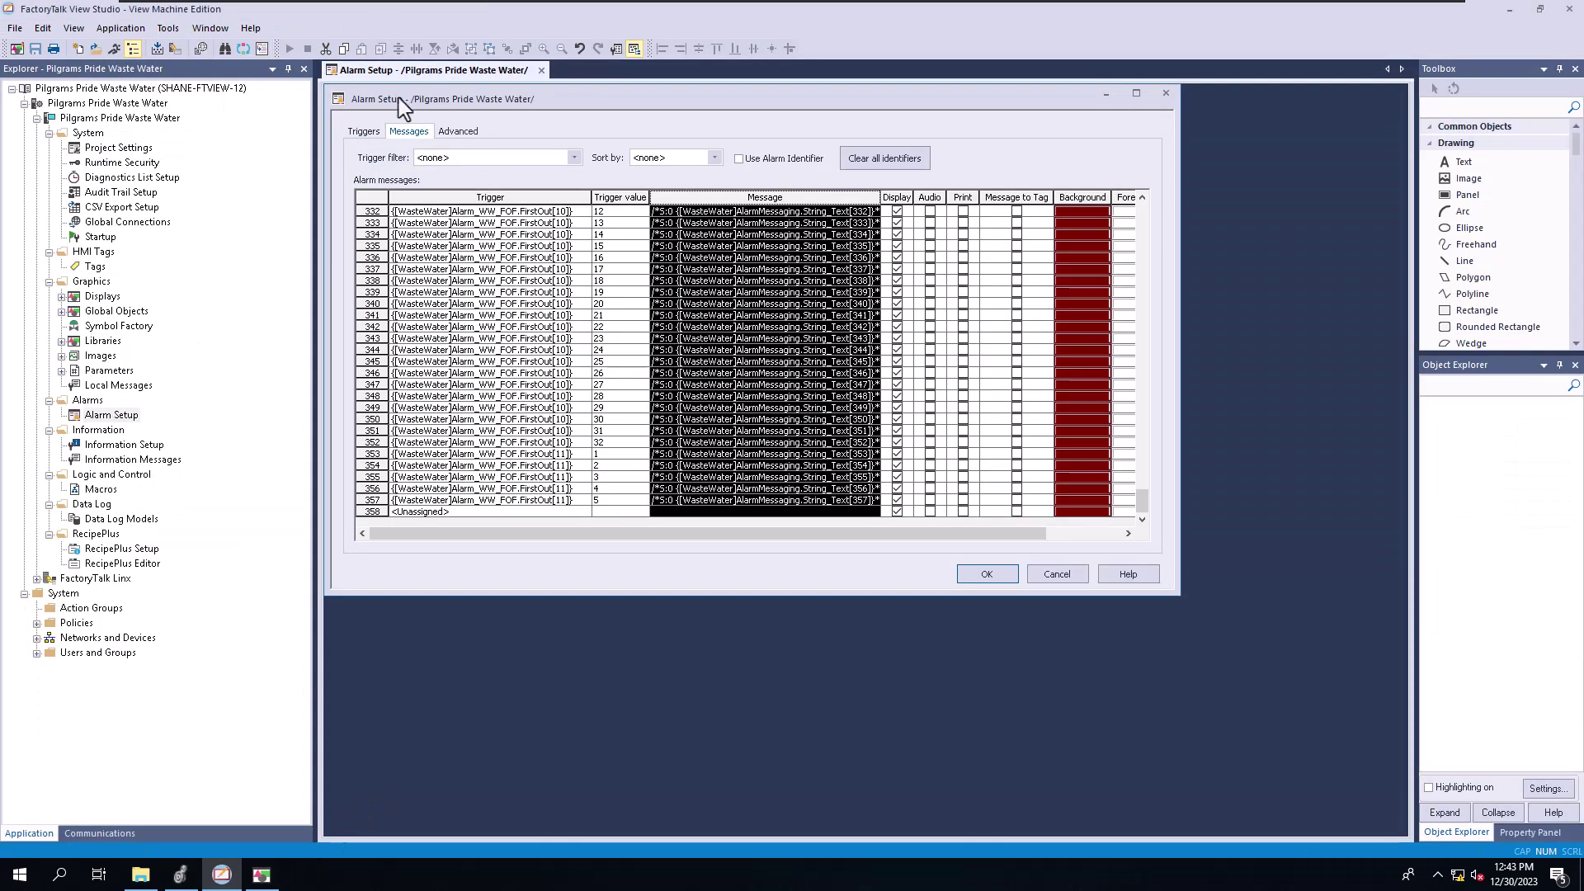
Toggle ALARM_315 on again, then reset and close the blank-message alarm on the HMI
click(180, 875)
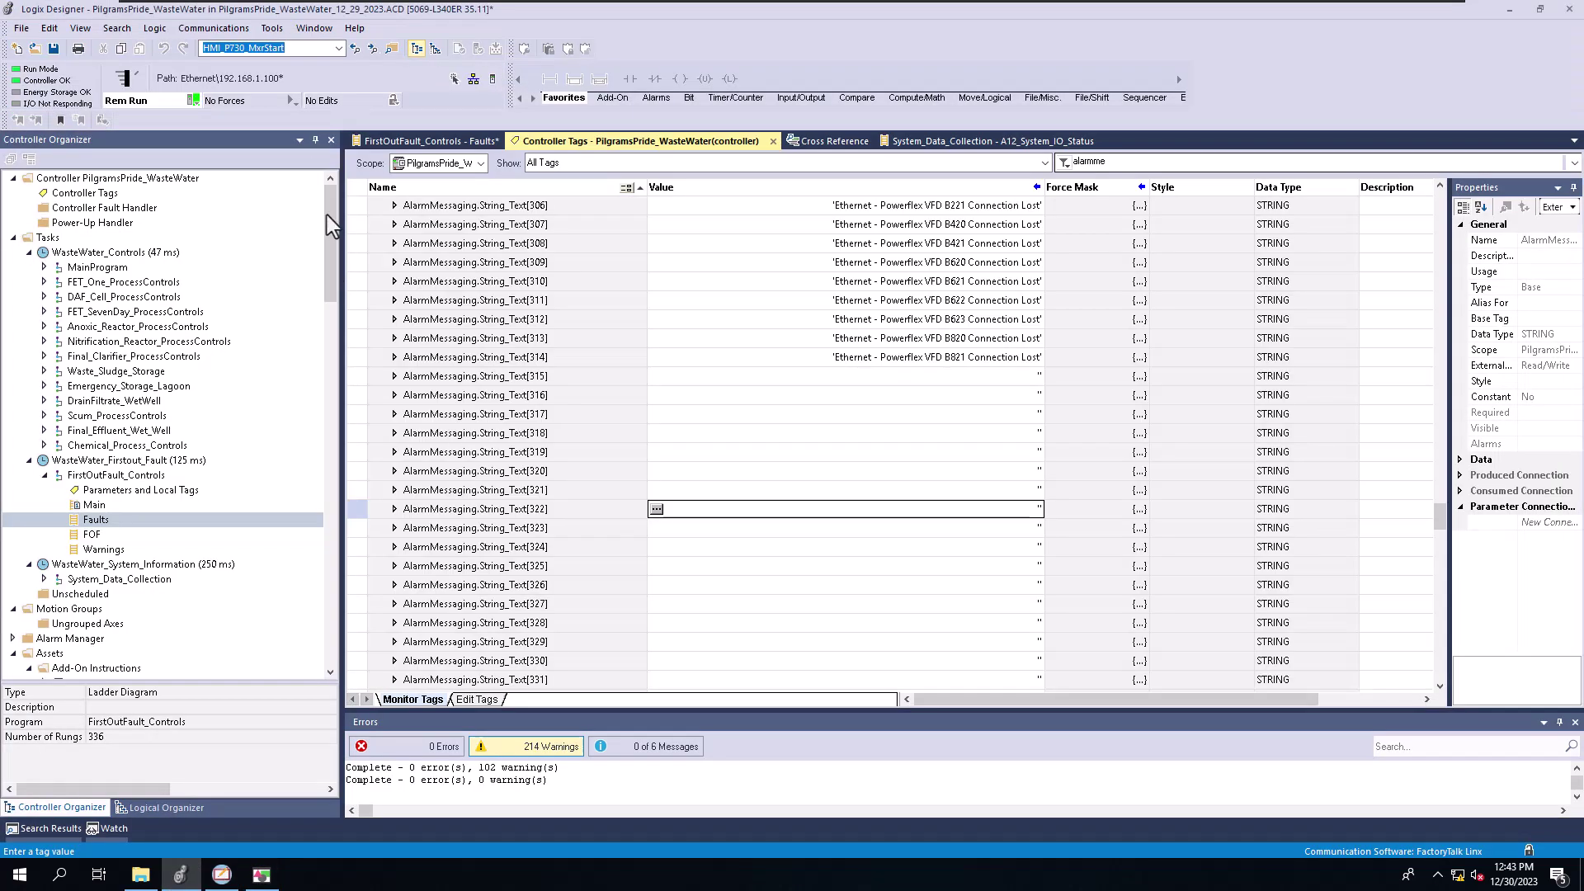
click(377, 142)
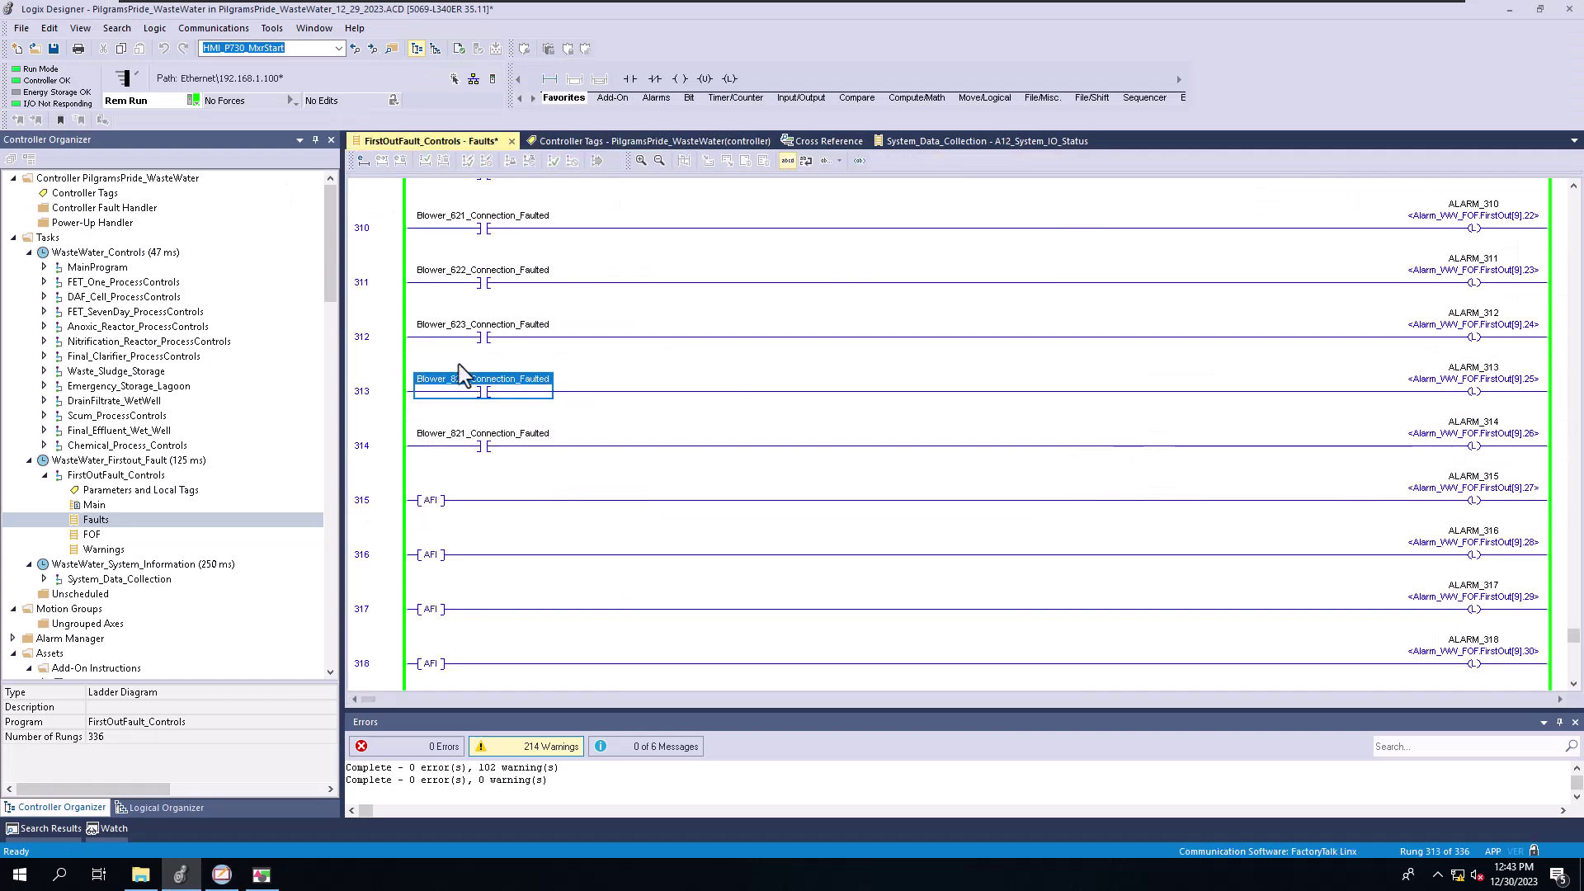
click(1428, 495)
right_click(1438, 499)
click(1427, 661)
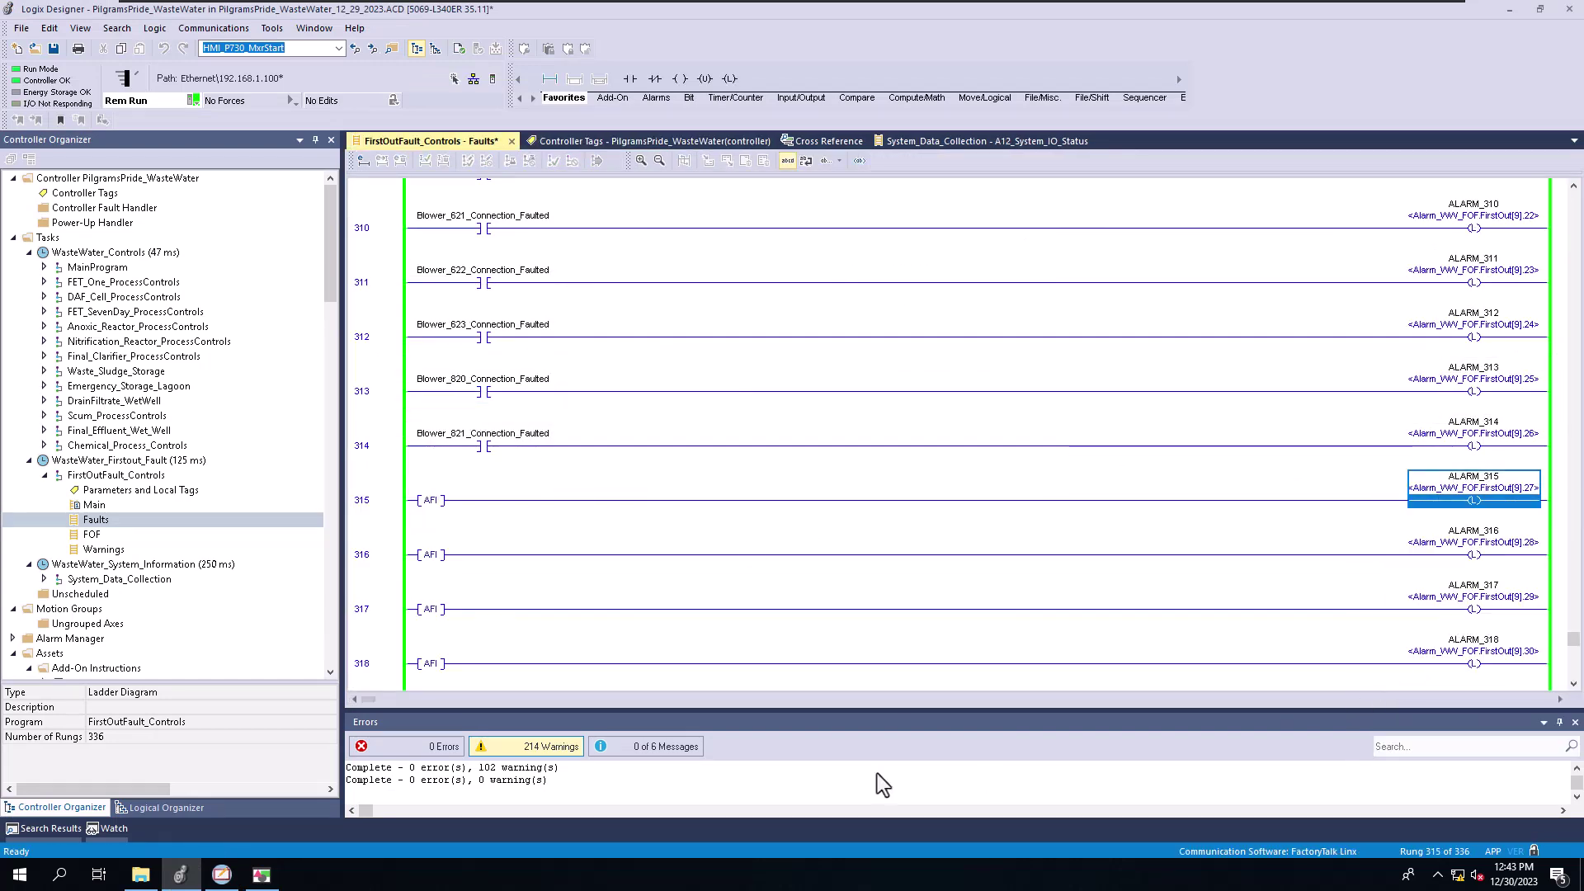
click(261, 875)
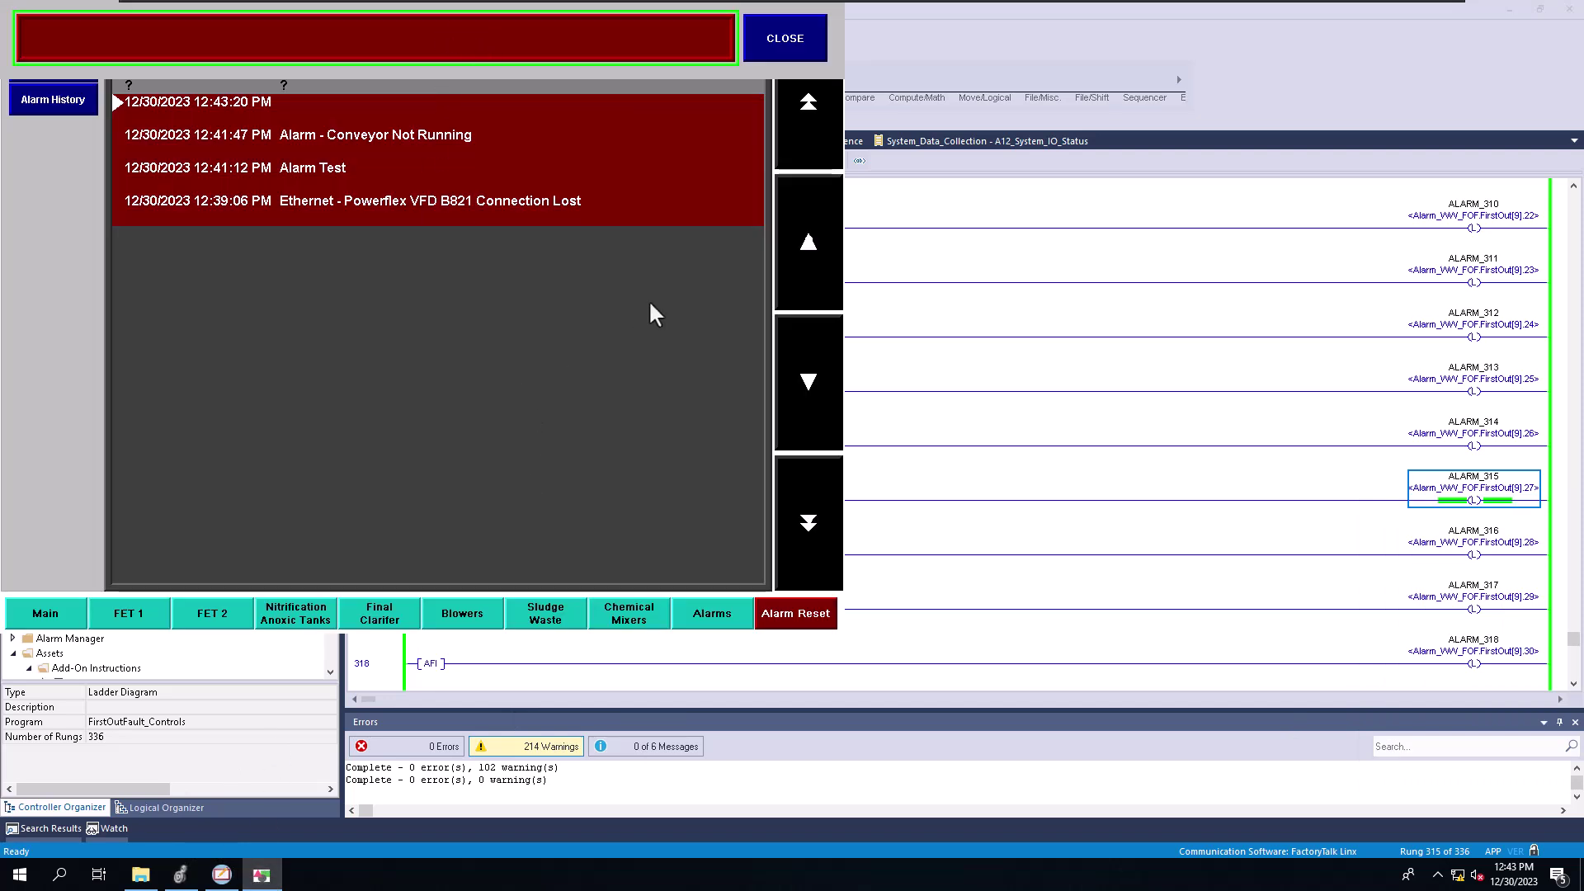
click(770, 610)
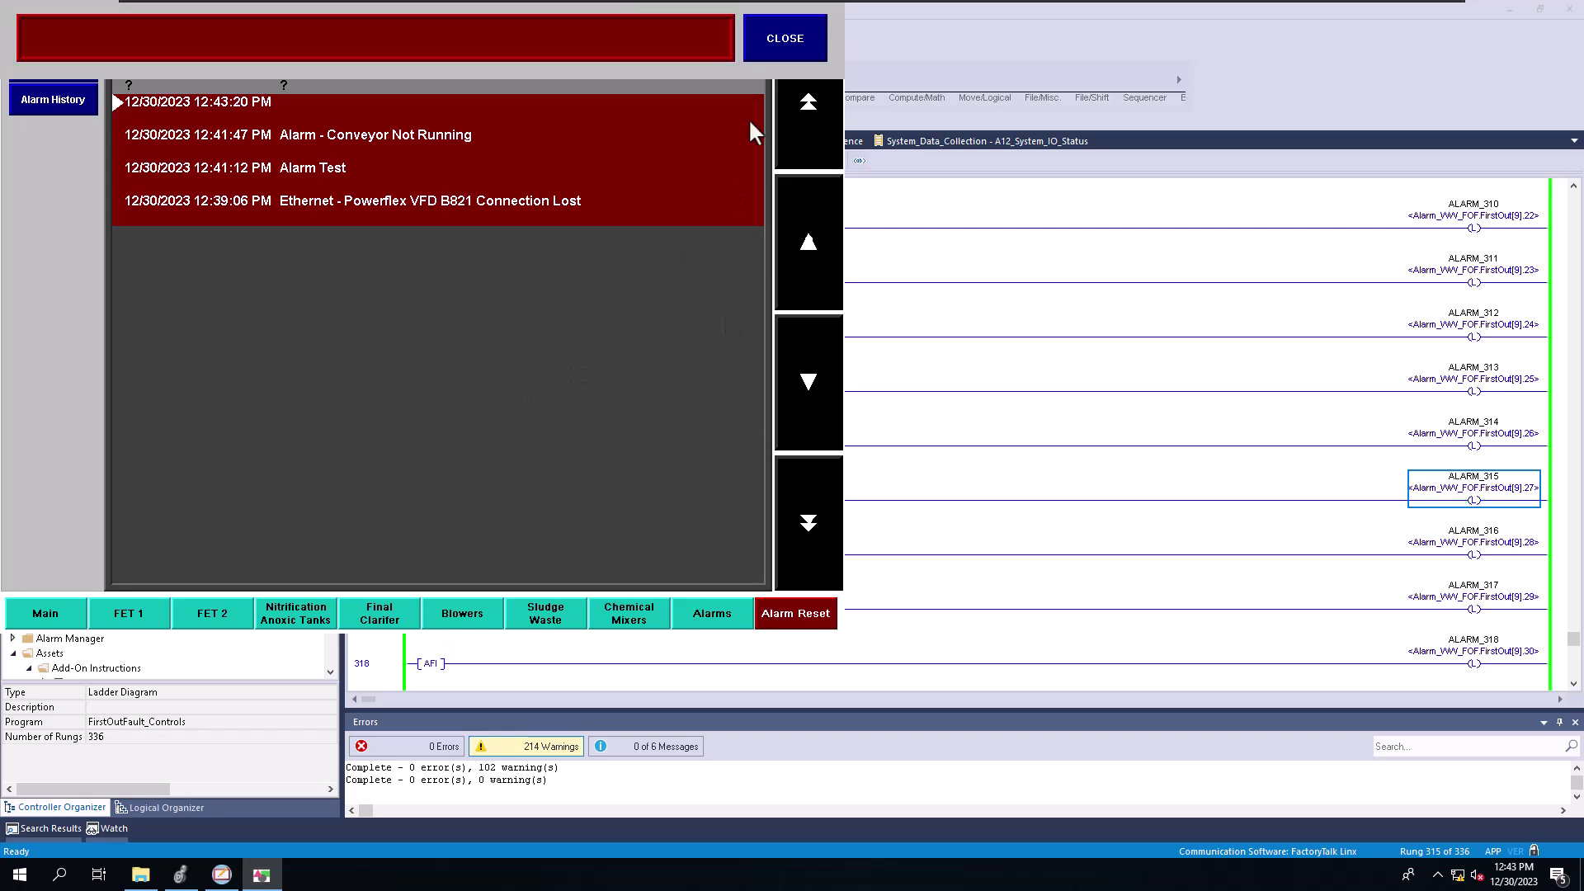
click(779, 43)
click(1031, 483)
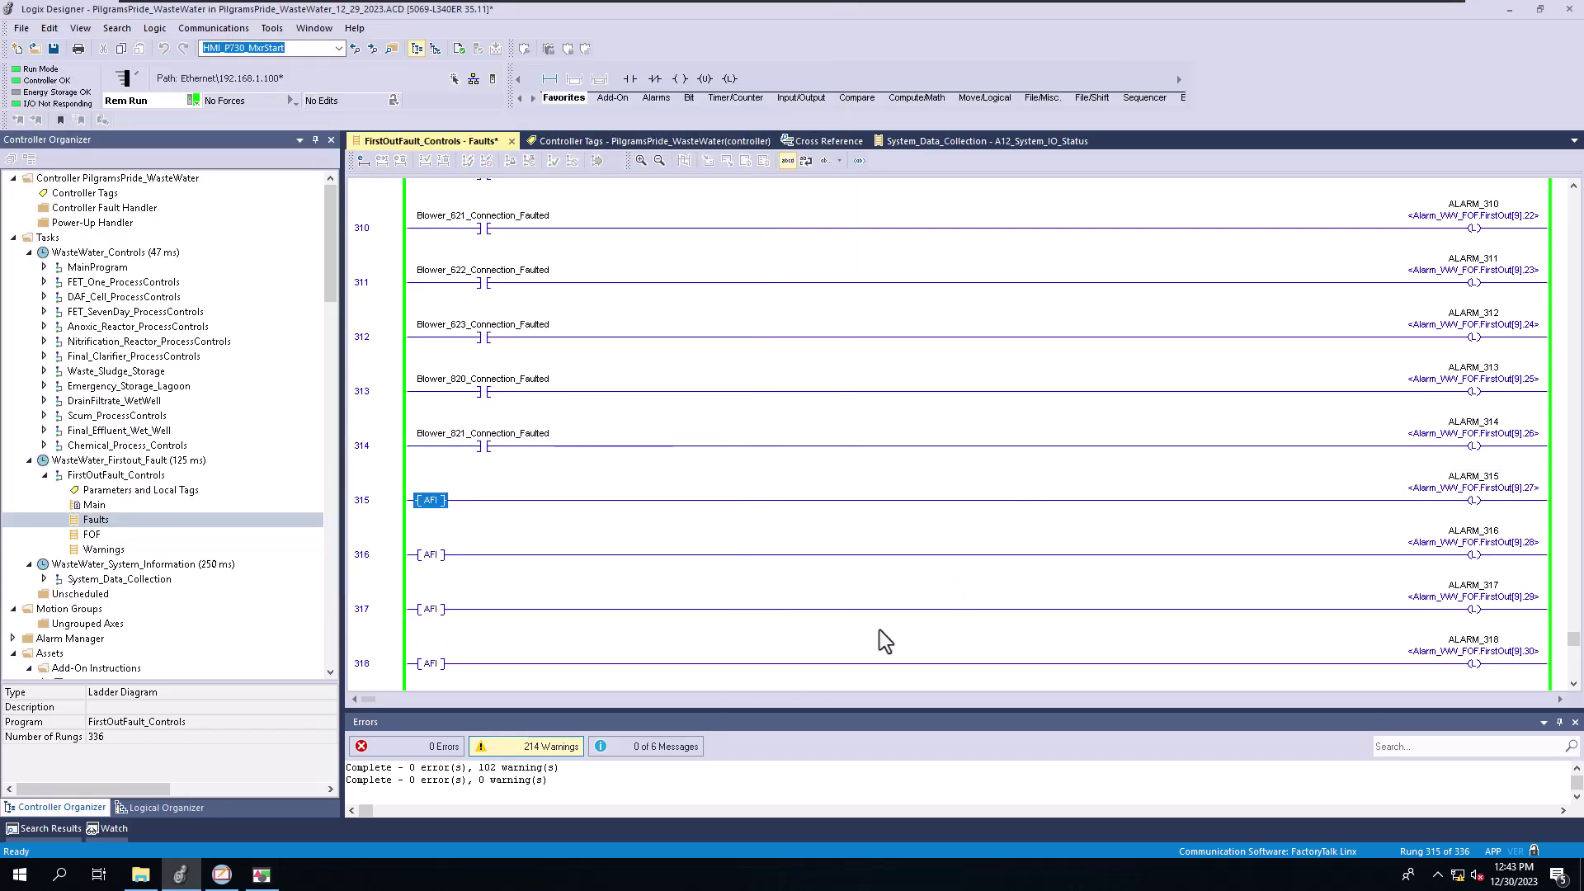
scroll(611, 528, up, 2)
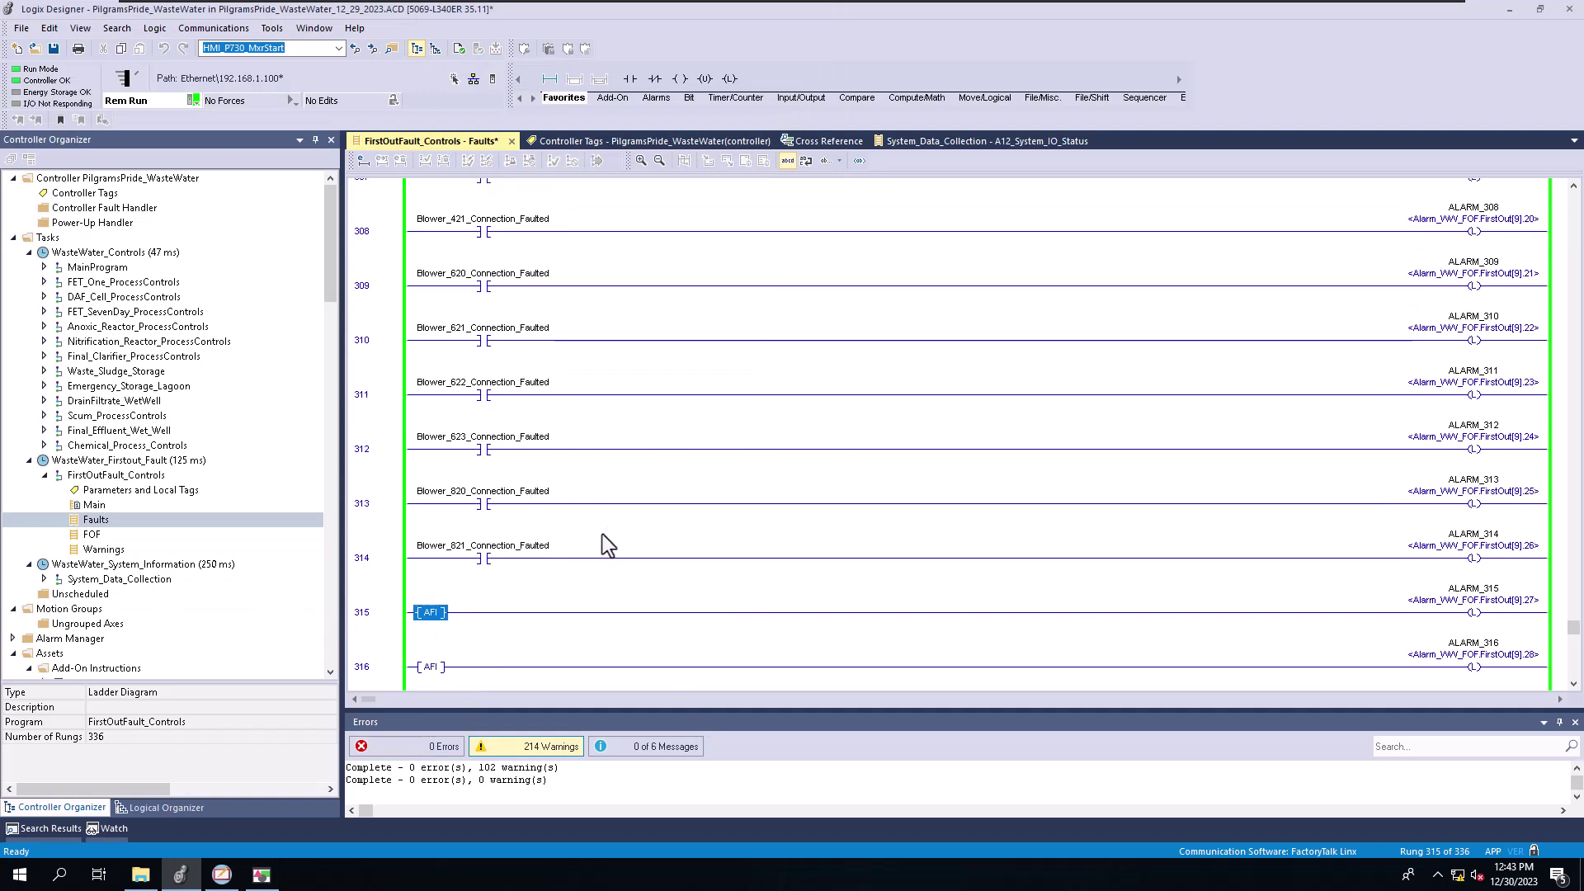
scroll(604, 536, up, 1)
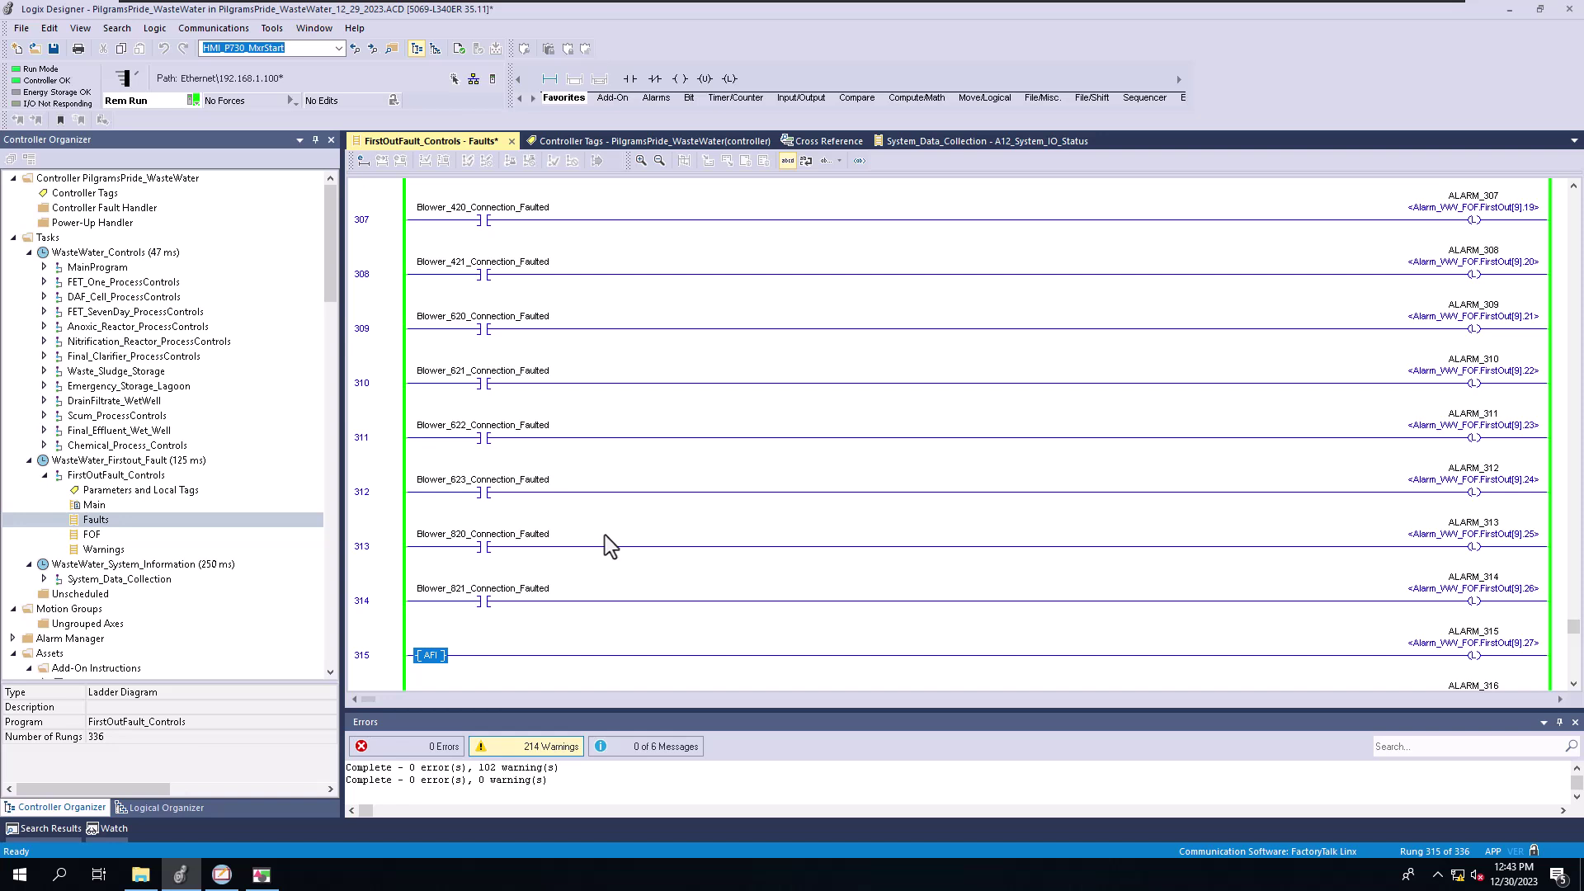
key(Num_Lock)
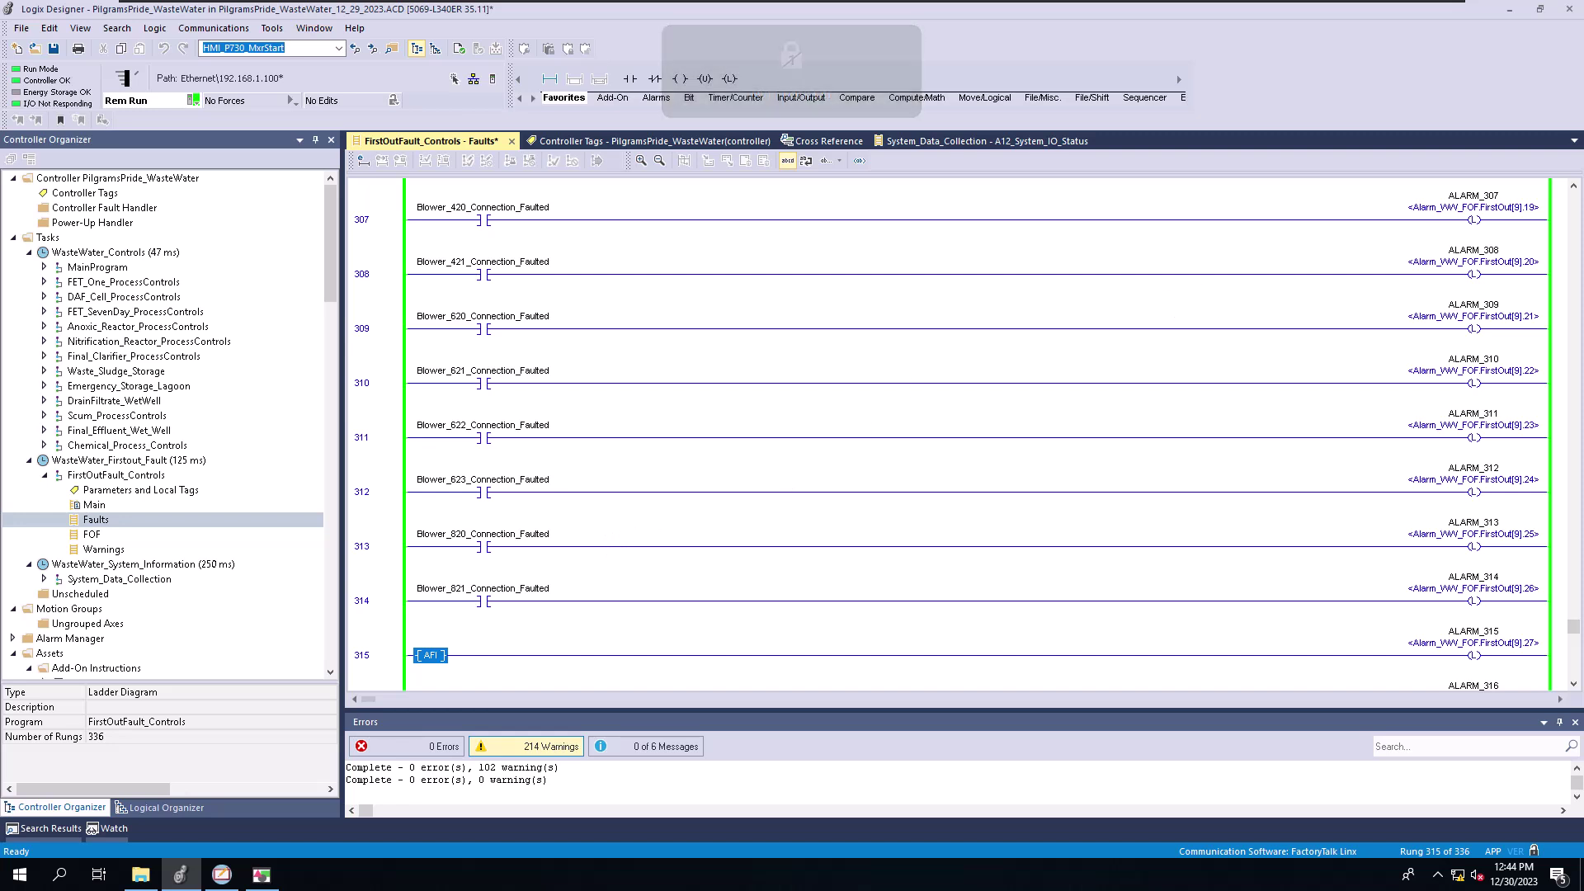